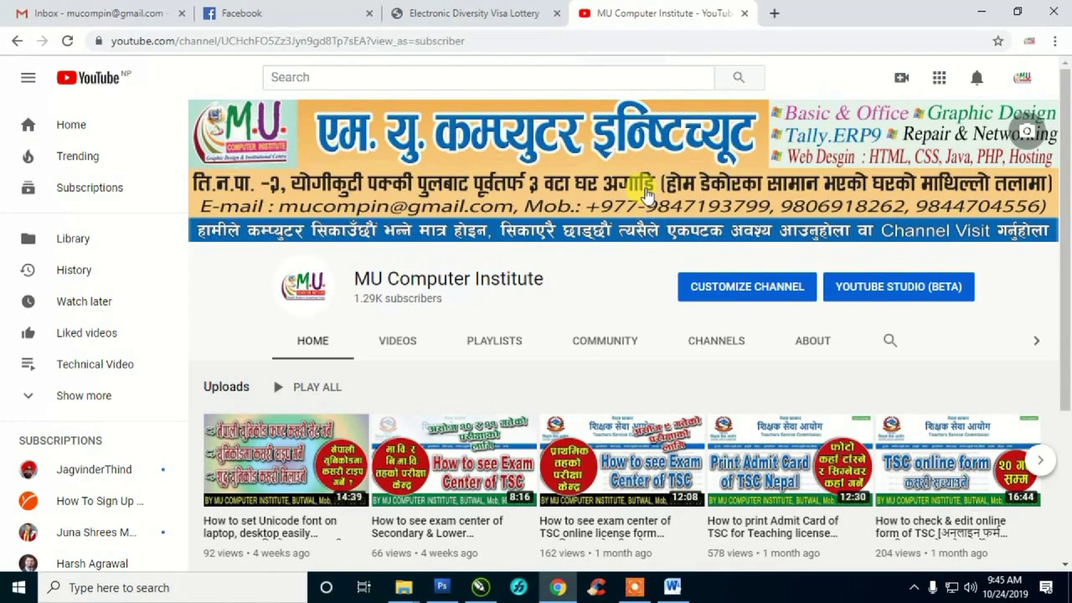
- Close the Electronic Diversity Visa Lottery tab, leaving the institute's YouTube channel showing
left_click(558, 12)
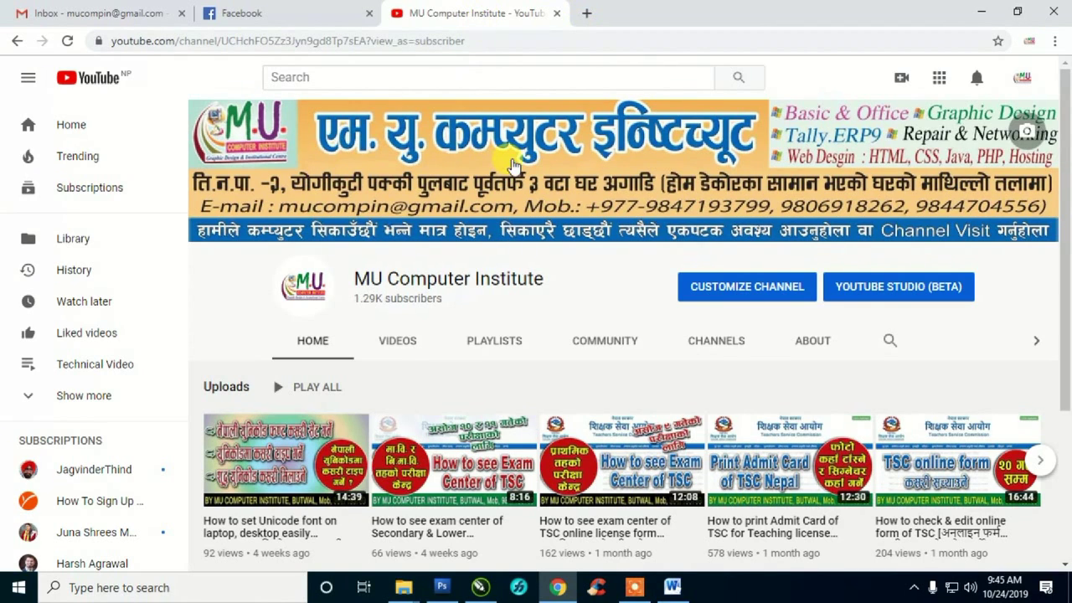
left_click(587, 18)
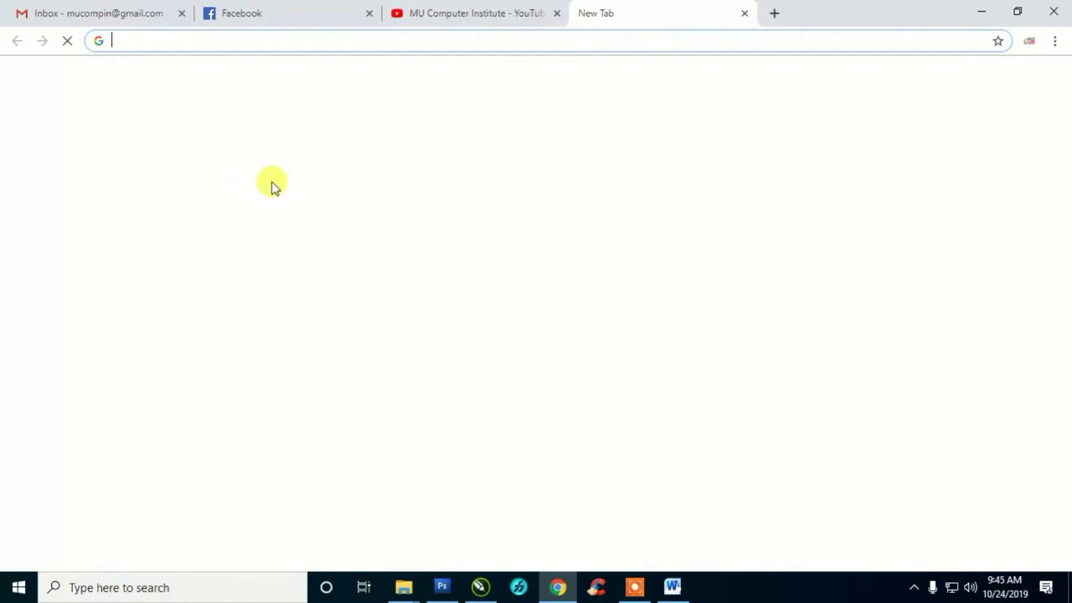
type("https://dvlottery.state.gov")
left_click(156, 40)
type("www.dvlottery.state.gov")
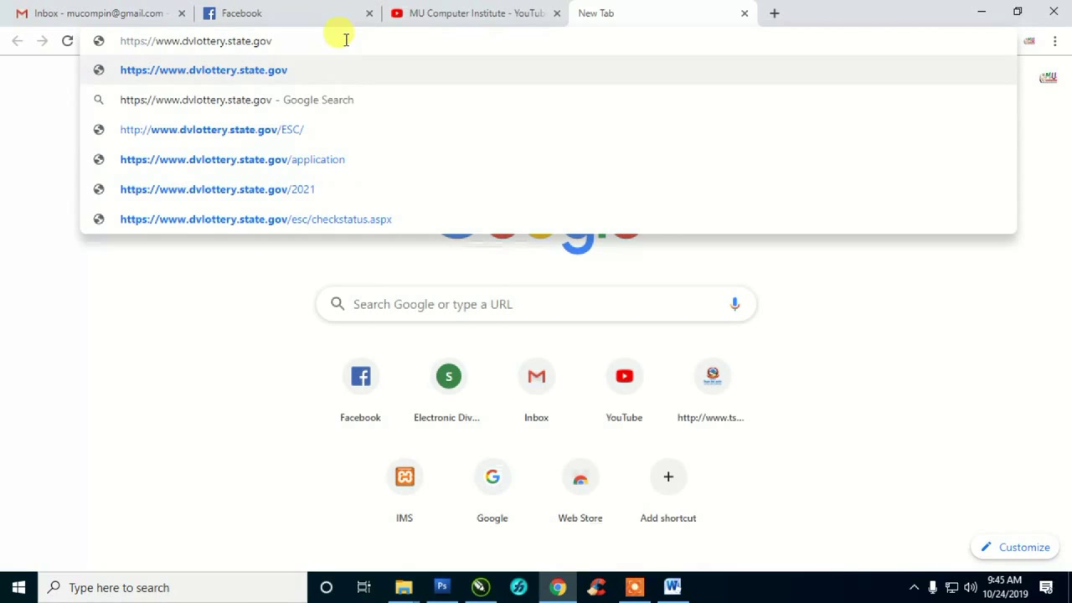
left_click(346, 39)
key("Return")
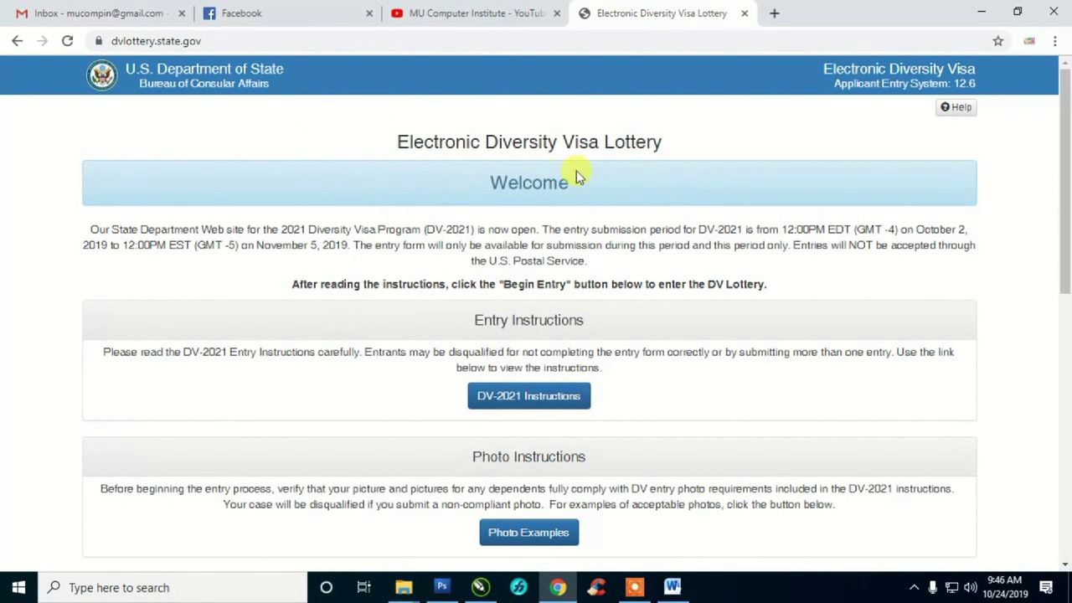
- Begin a new Diversity Visa entry from the welcome page
scroll(551, 140, "down", 1)
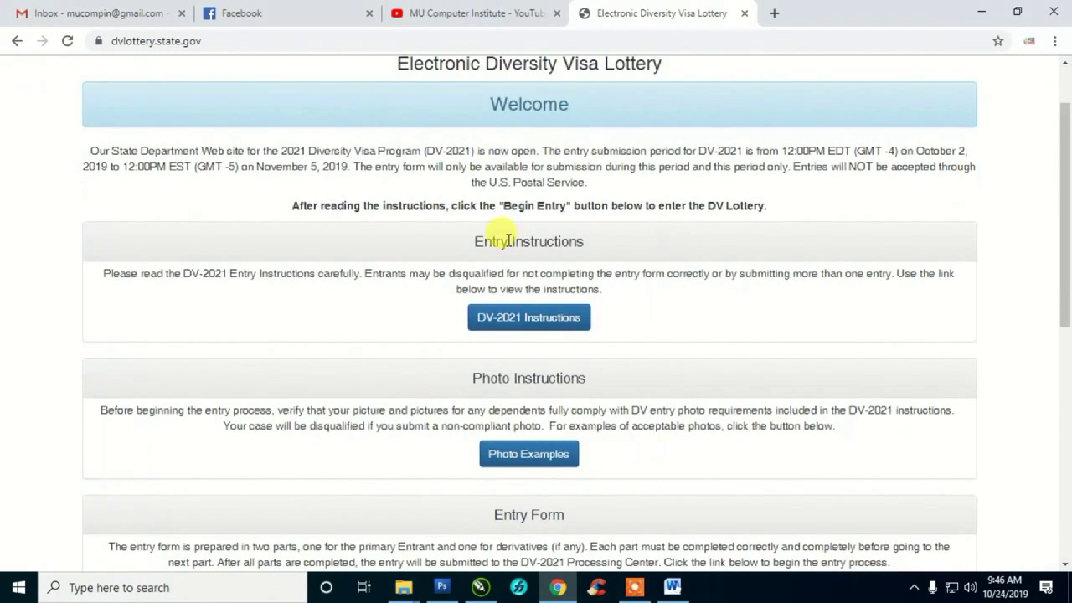
scroll(508, 240, "down", 2)
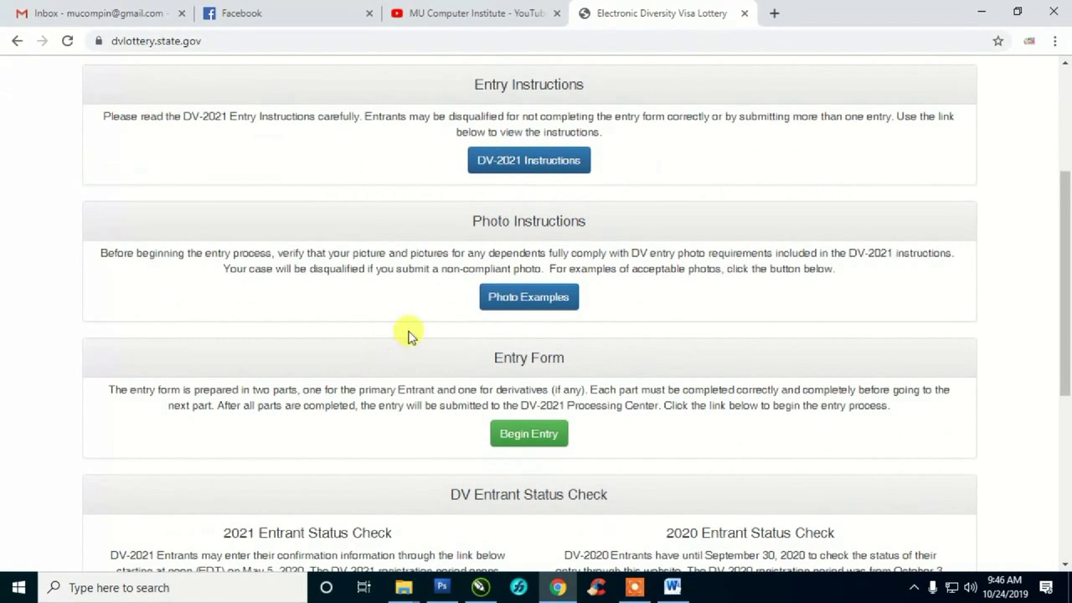
scroll(497, 351, "down", 1)
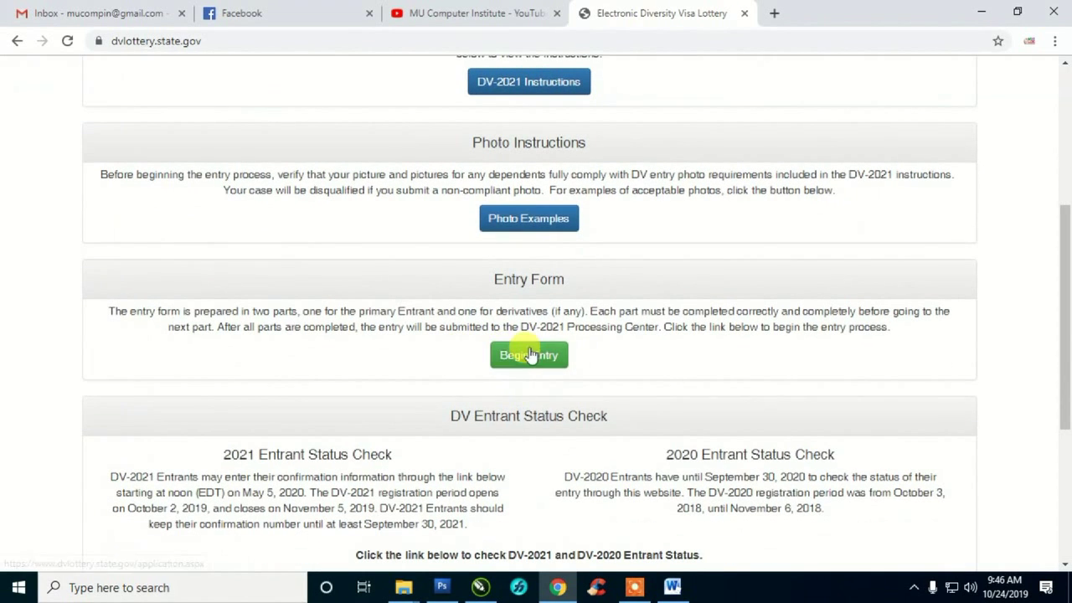
left_click(536, 358)
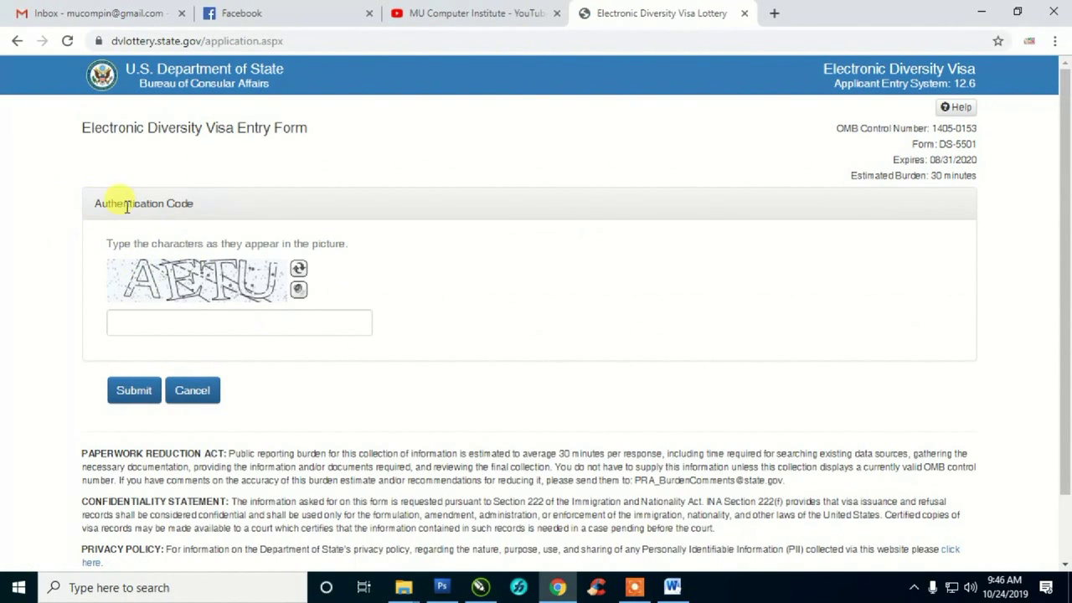
scroll(256, 226, "down", 1)
scroll(256, 227, "down", 1)
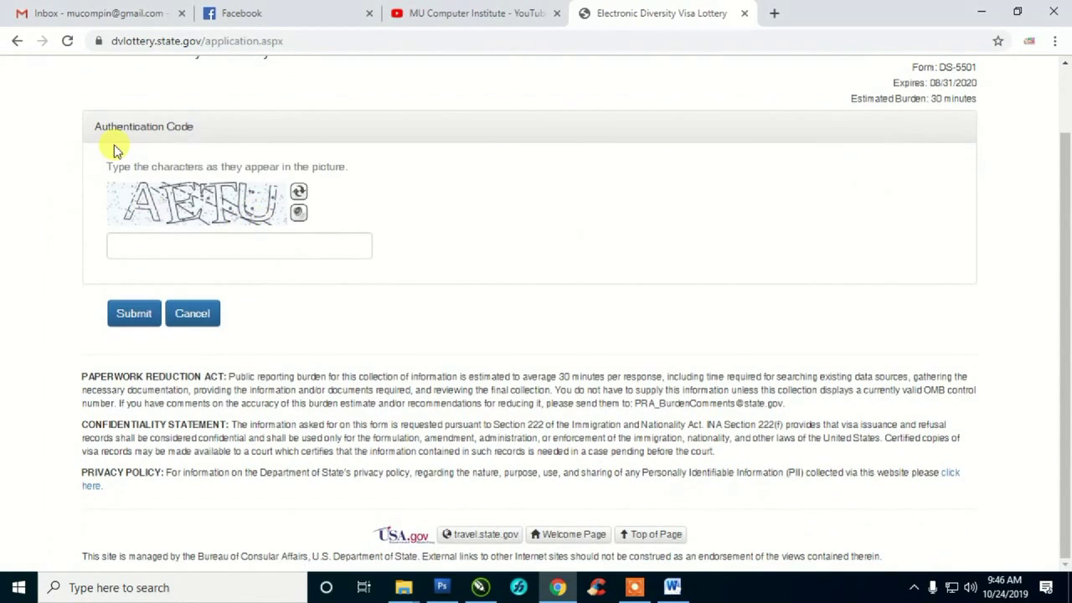
left_click(207, 246)
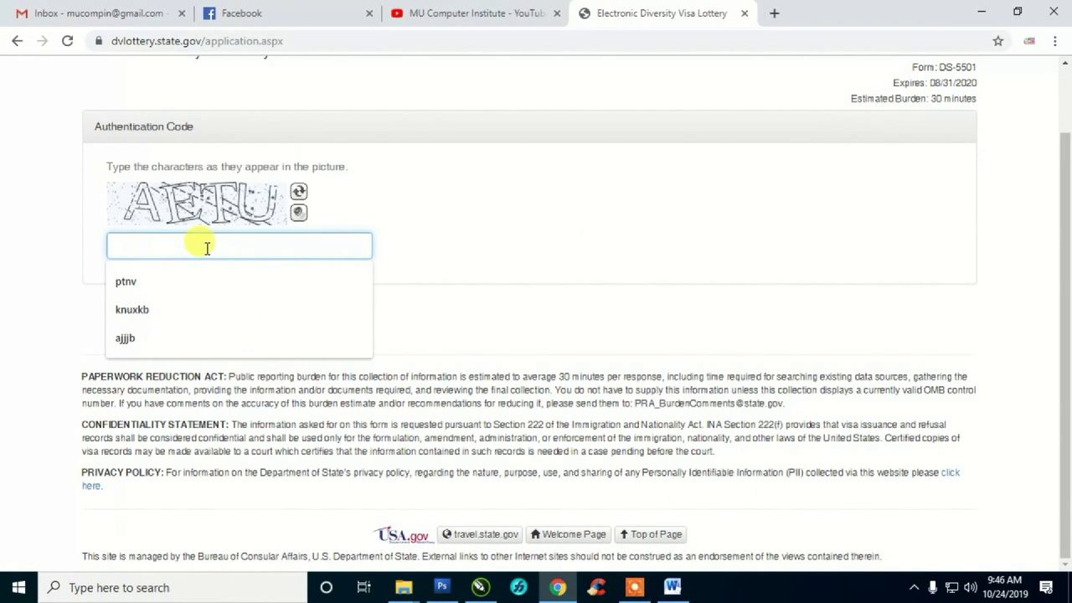
type("AETU")
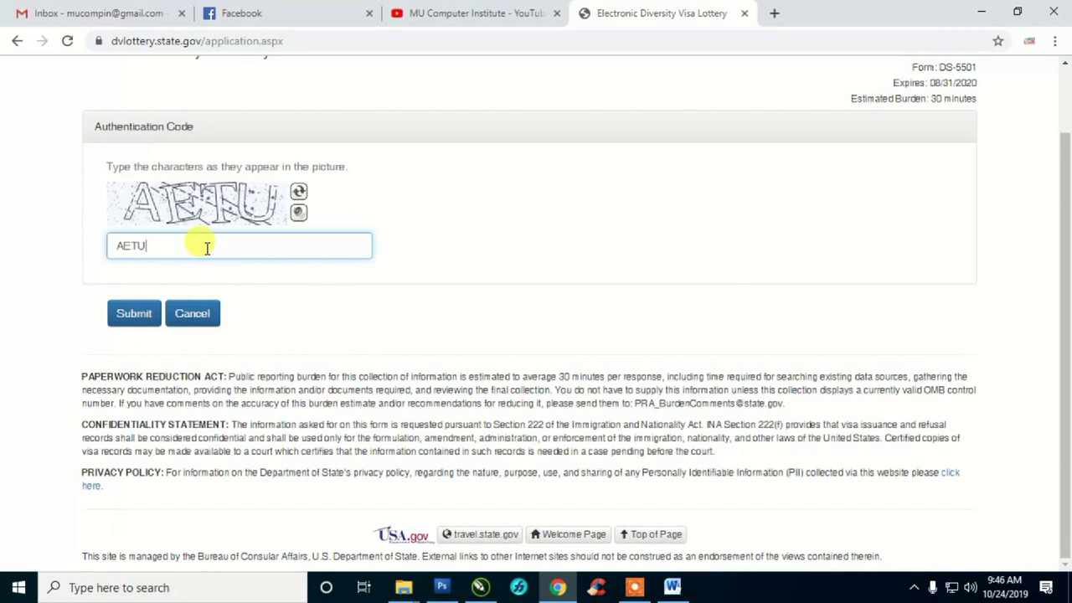
- Submit the code, fill in the entrant's last and first names, and tick No Middle Name
left_click(128, 312)
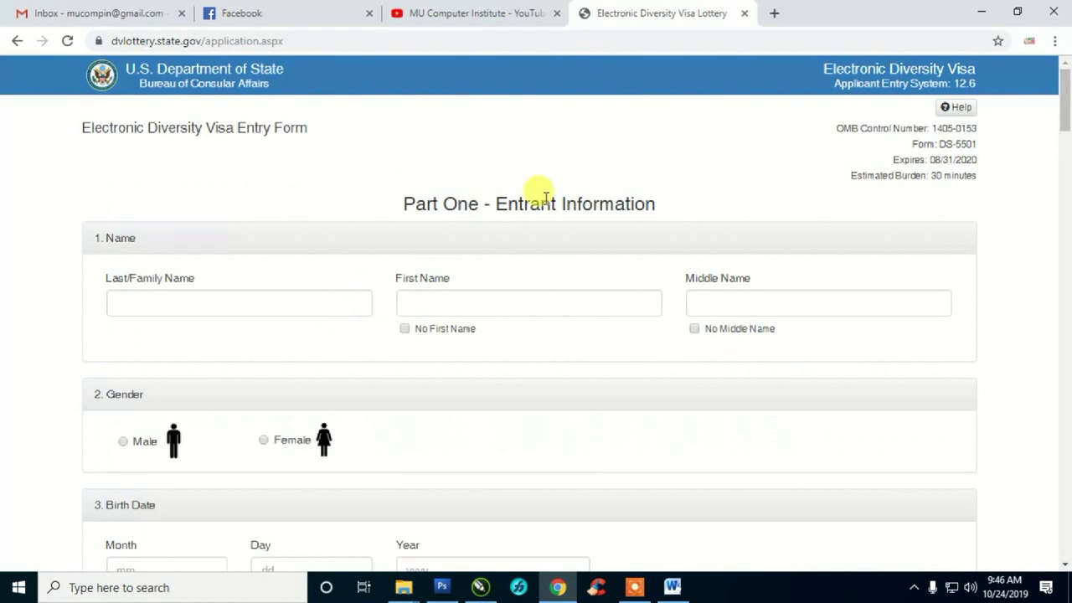
scroll(503, 243, "down", 1)
left_click(150, 224)
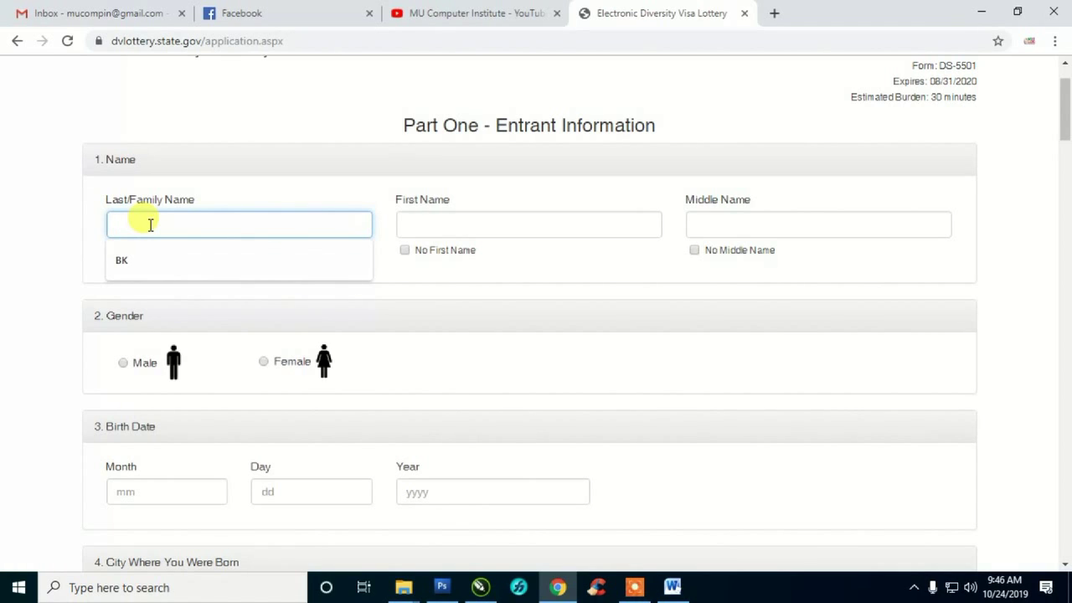
type("BK")
key("Tab")
left_click(420, 225)
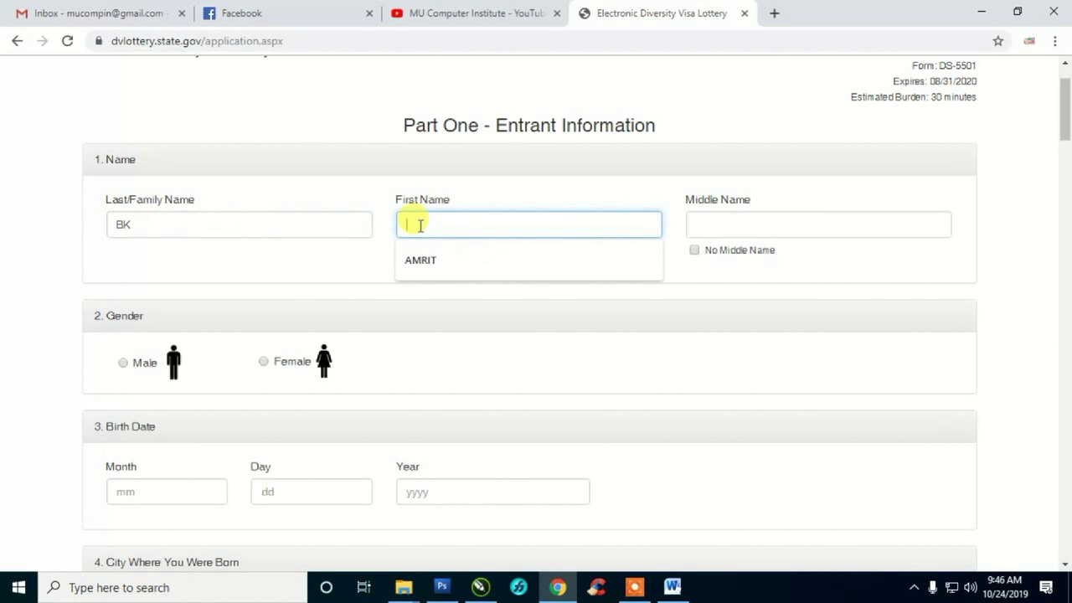
left_click(432, 261)
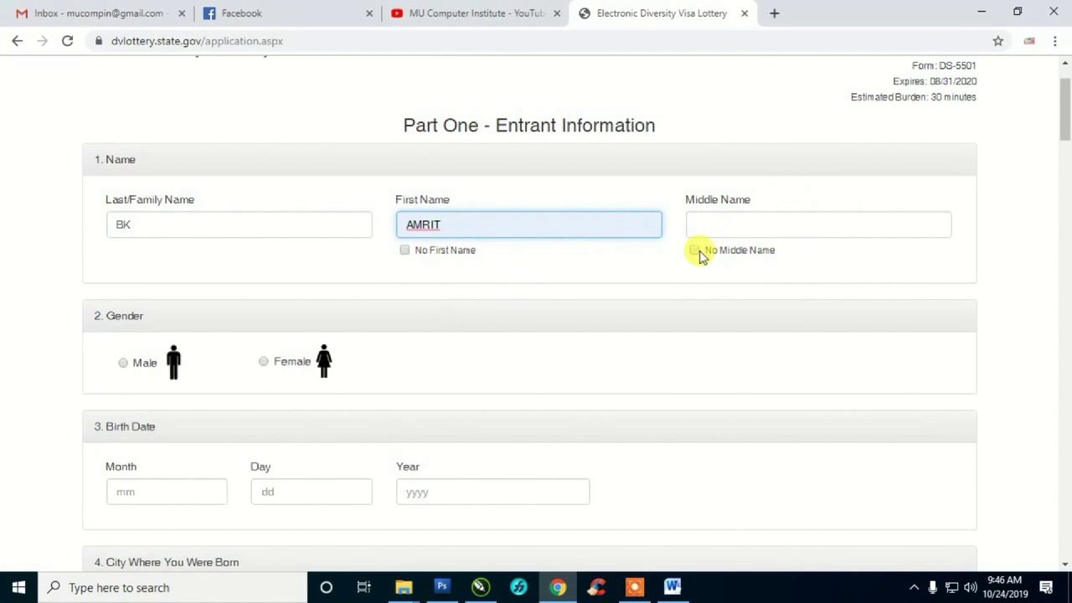
left_click(695, 251)
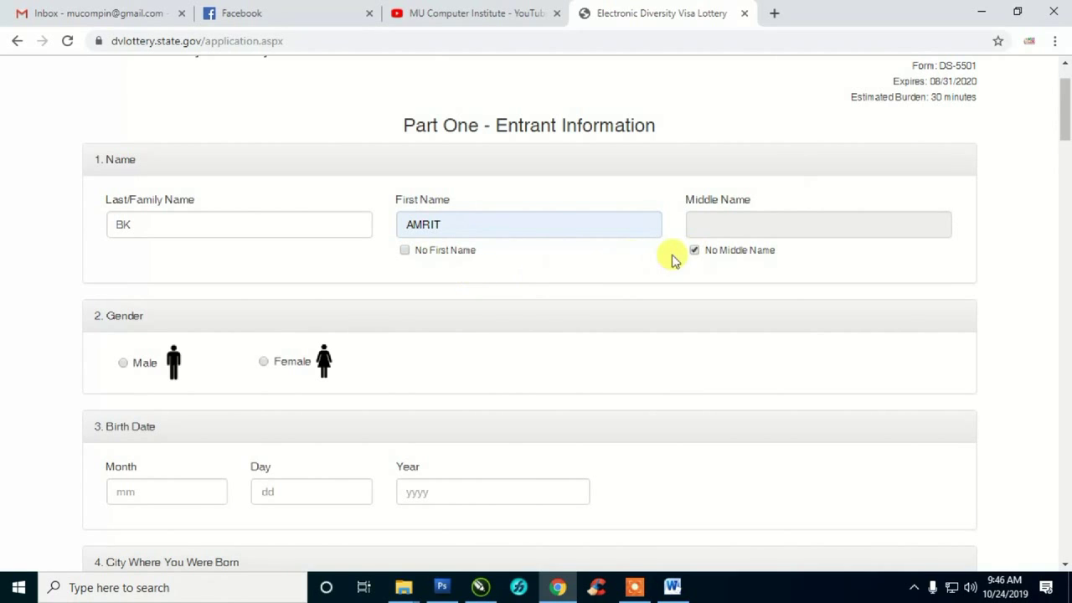
- Set gender to Male, try the birth date fields, then start a new browser tab
scroll(452, 273, "down", 2)
scroll(452, 273, "down", 1)
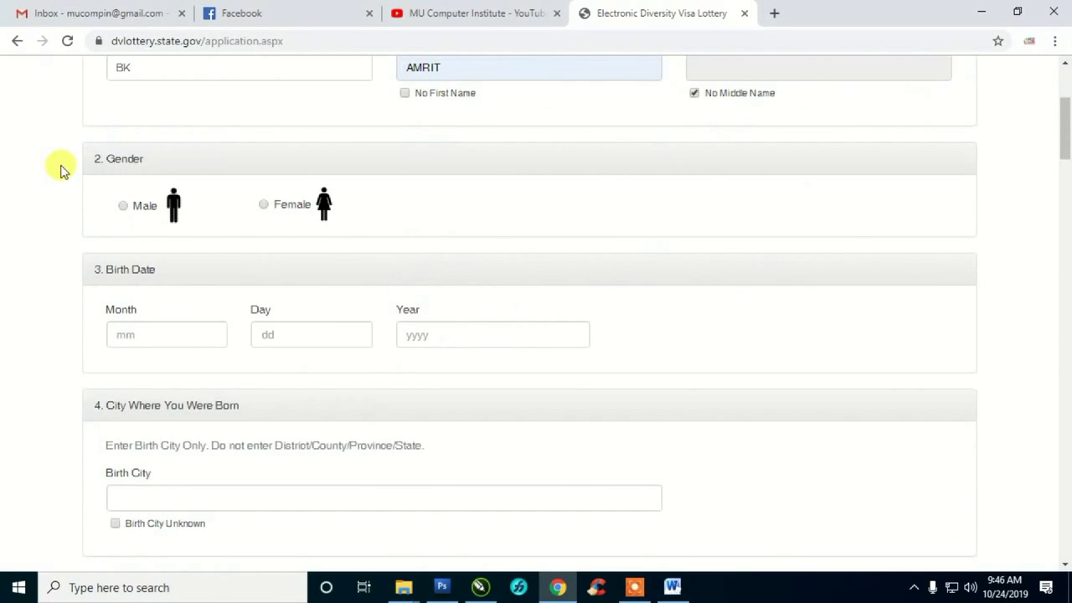
left_click(141, 208)
scroll(252, 201, "down", 2)
left_click(168, 260)
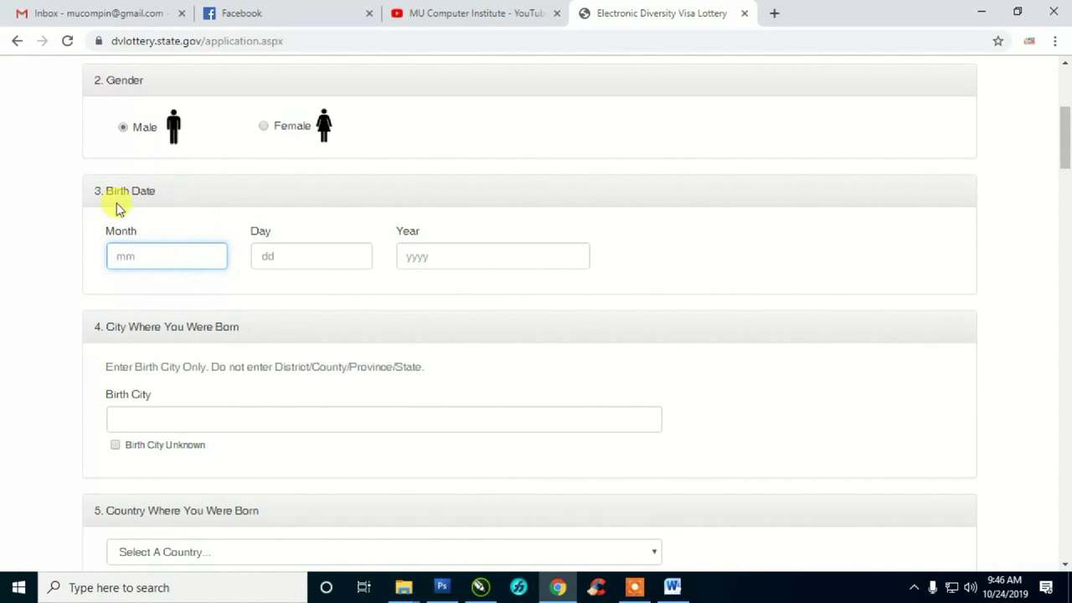
left_click(267, 251)
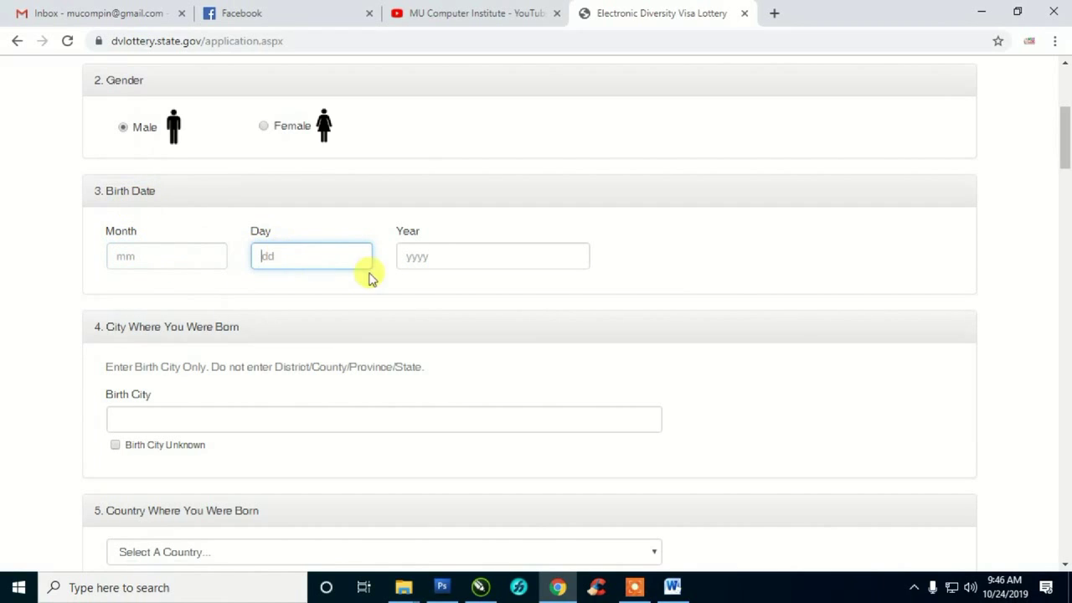
left_click(436, 245)
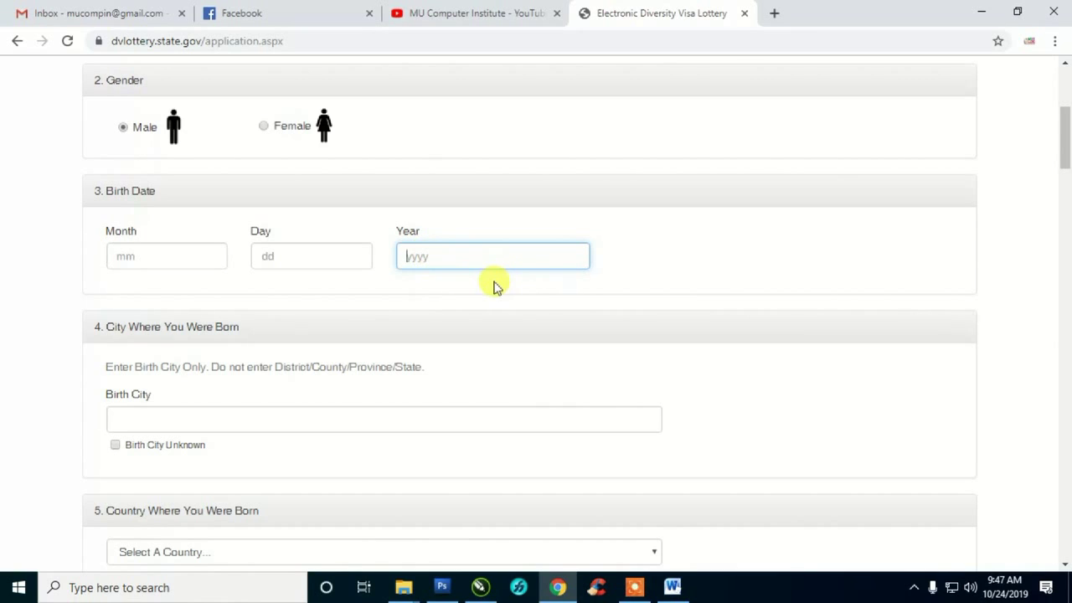
left_click(775, 14)
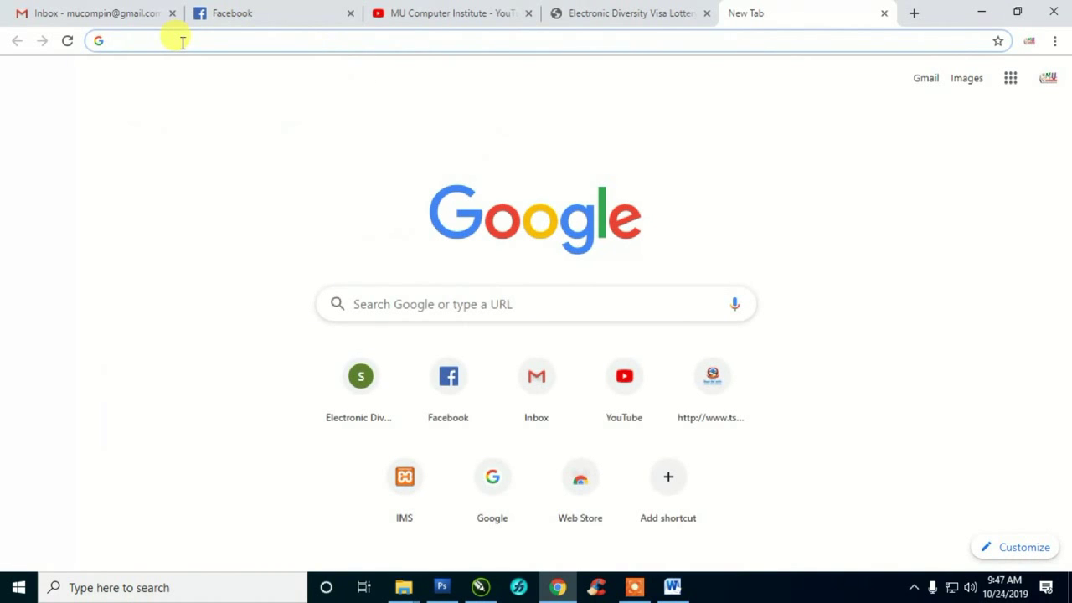
- Search Google for 'nepali date translator' and open Rajan Nepal's Date Converter
type("nepali da")
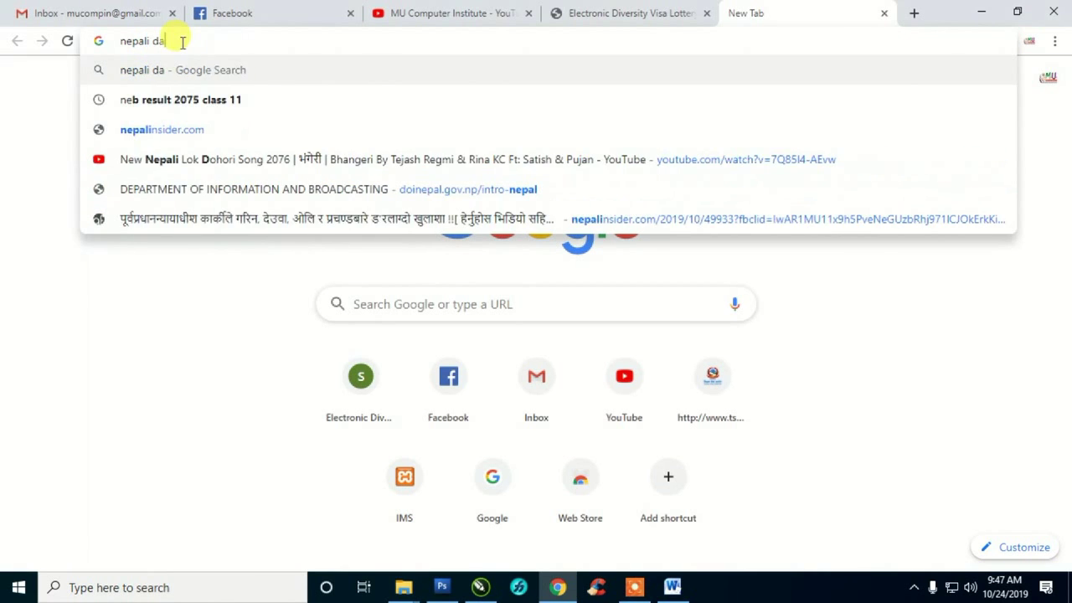
type("te tran")
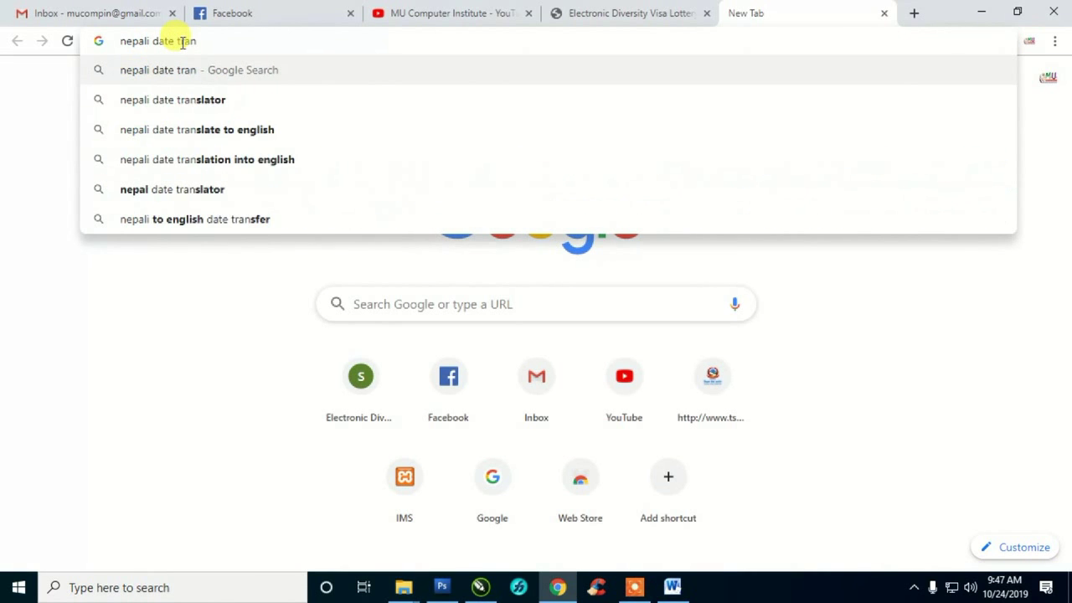
left_click(210, 106)
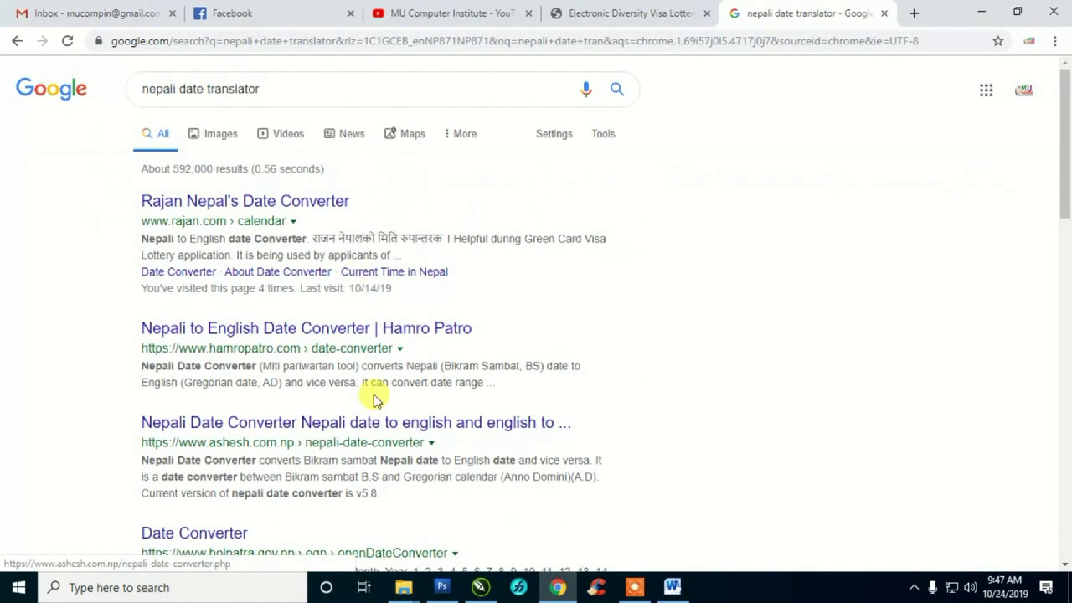
scroll(377, 377, "down", 3)
scroll(348, 394, "up", 3)
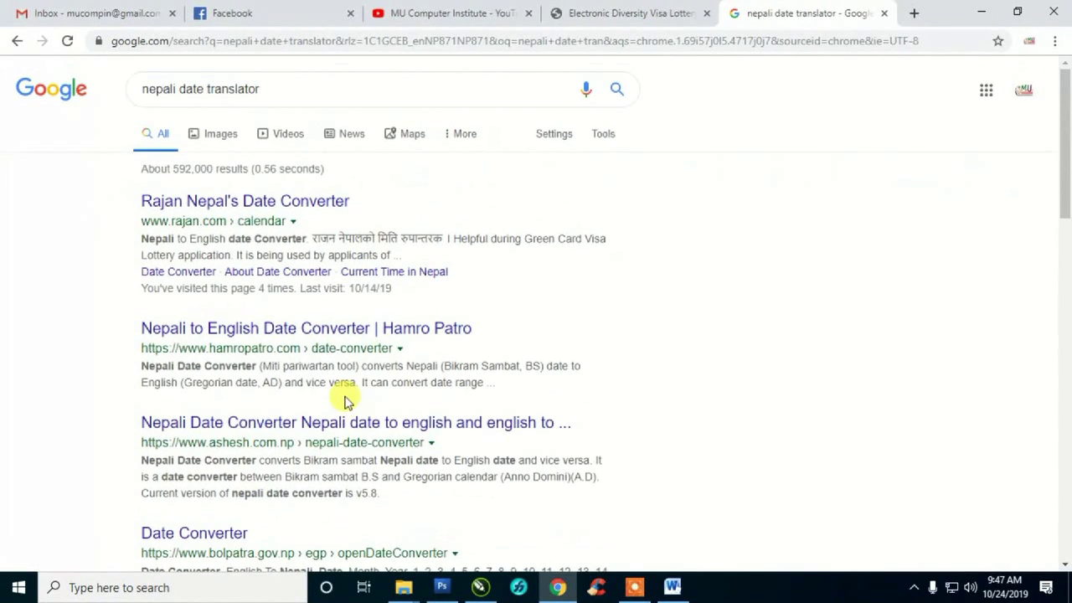
left_click(245, 206)
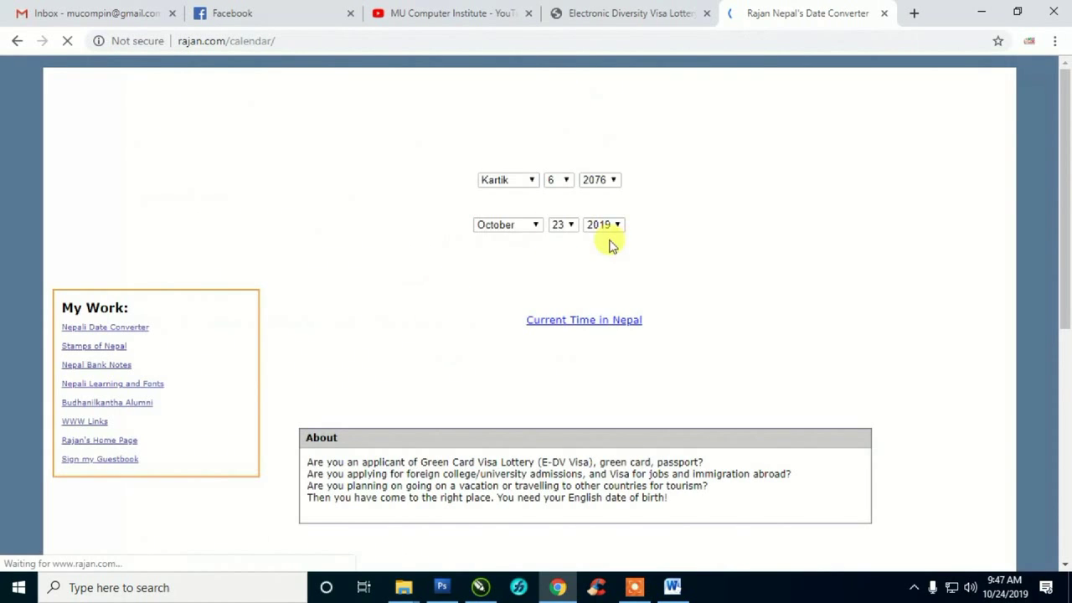
left_click(609, 165)
scroll(593, 402, "down", 4)
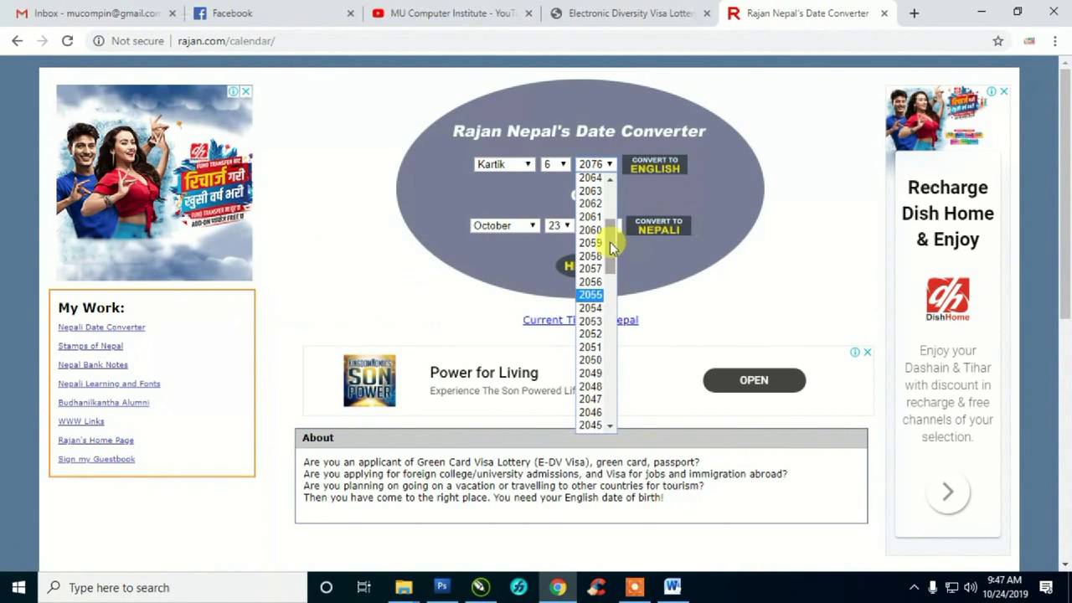
scroll(591, 369, "down", 7)
scroll(591, 287, "up", 2)
scroll(589, 286, "up", 2)
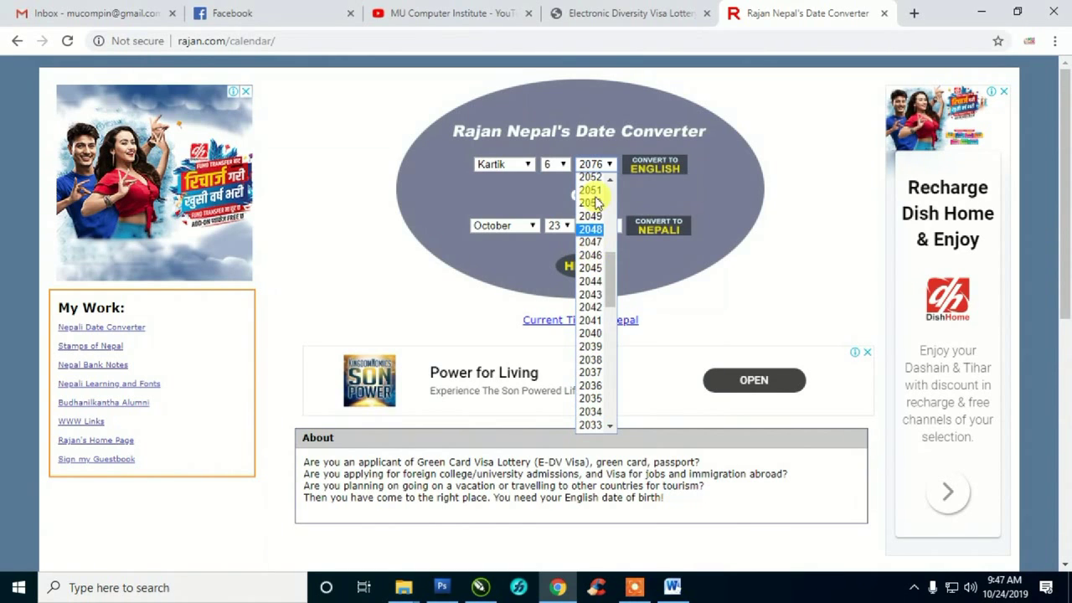
left_click(589, 284)
left_click(513, 163)
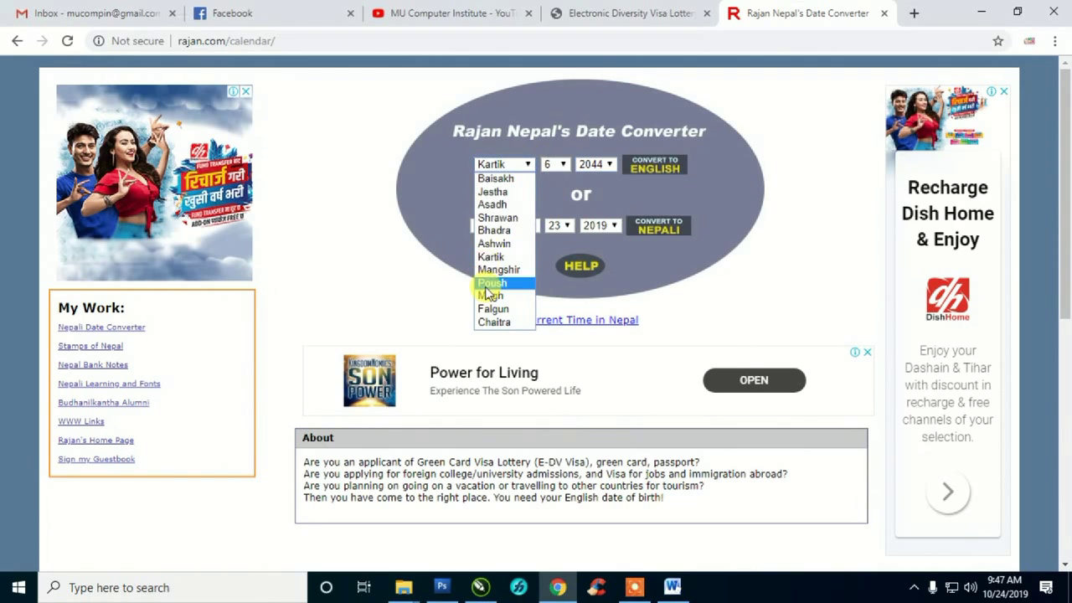
left_click(494, 231)
left_click(561, 165)
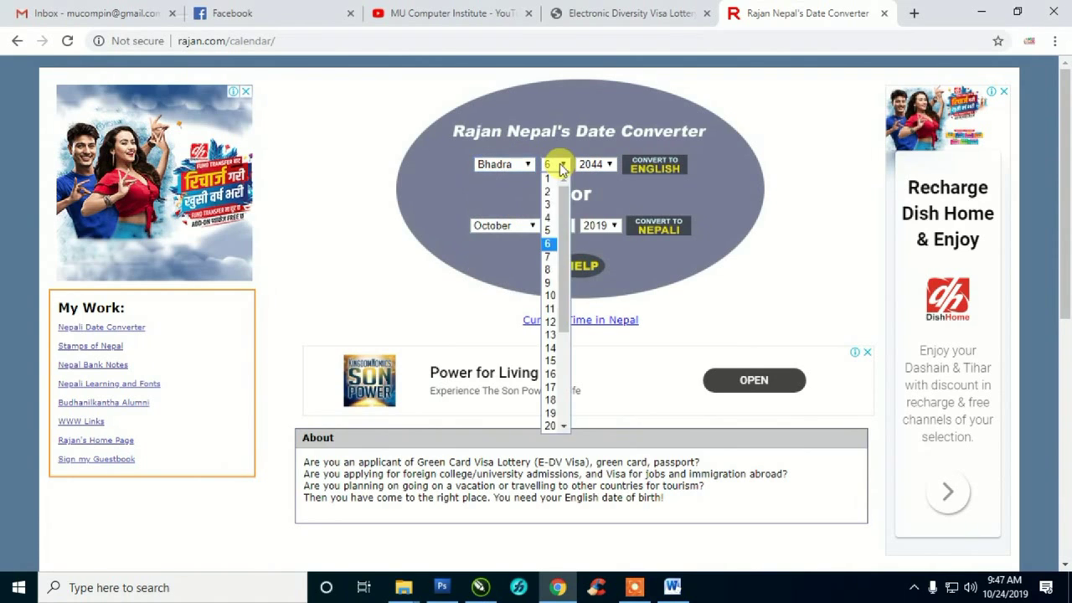
scroll(550, 407, "down", 2)
scroll(551, 406, "down", 2)
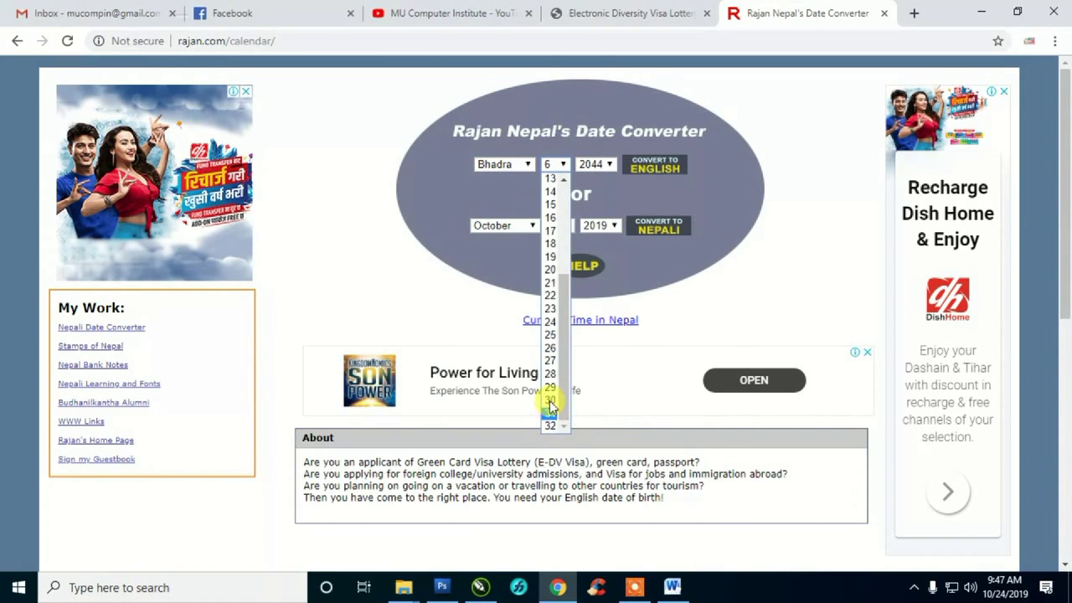
left_click(550, 401)
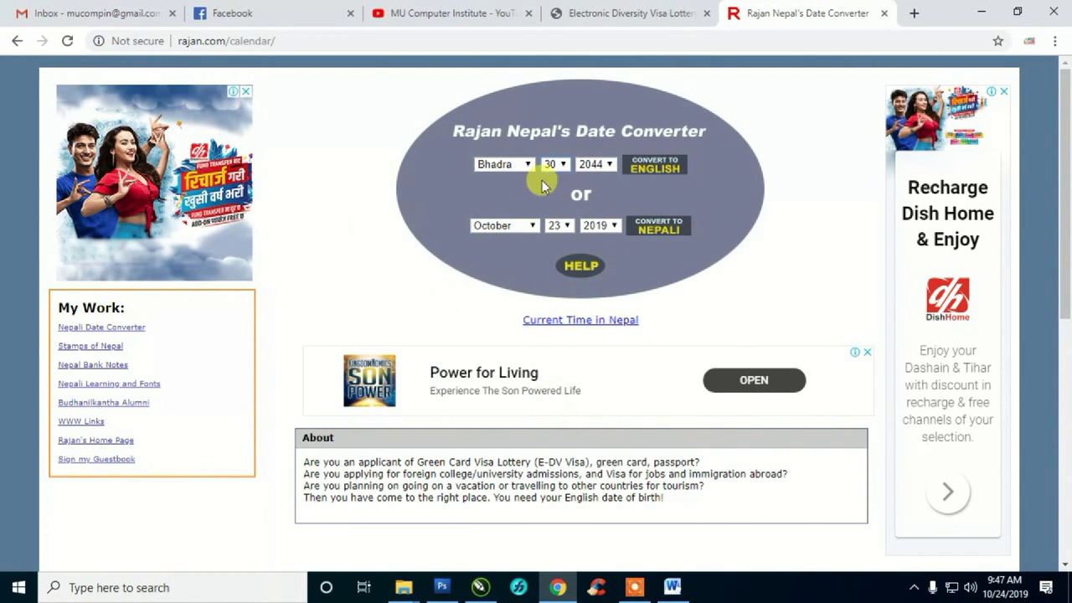
left_click(645, 165)
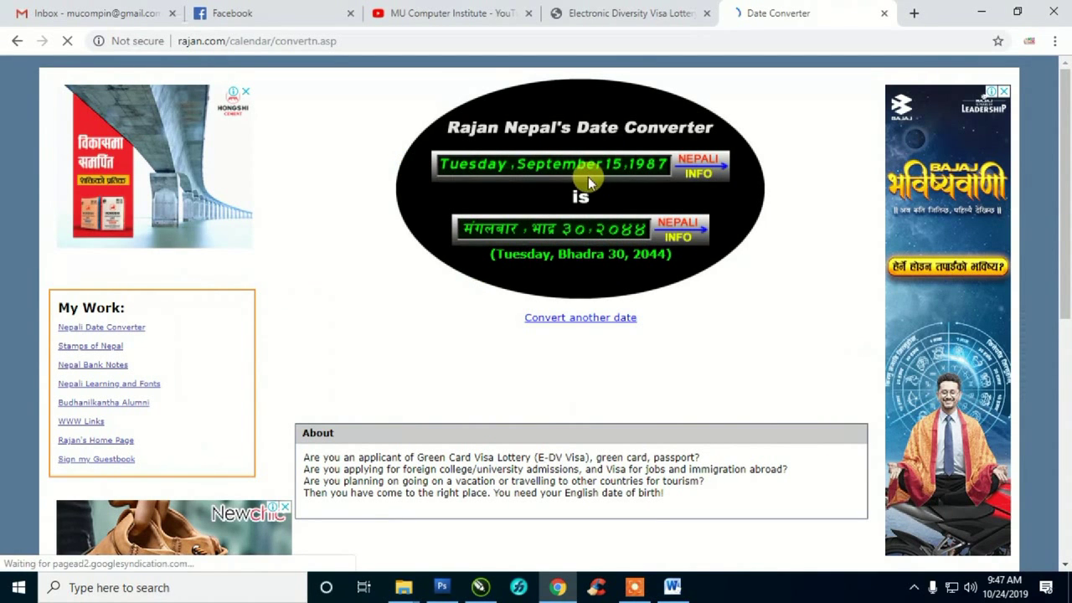
left_click(628, 13)
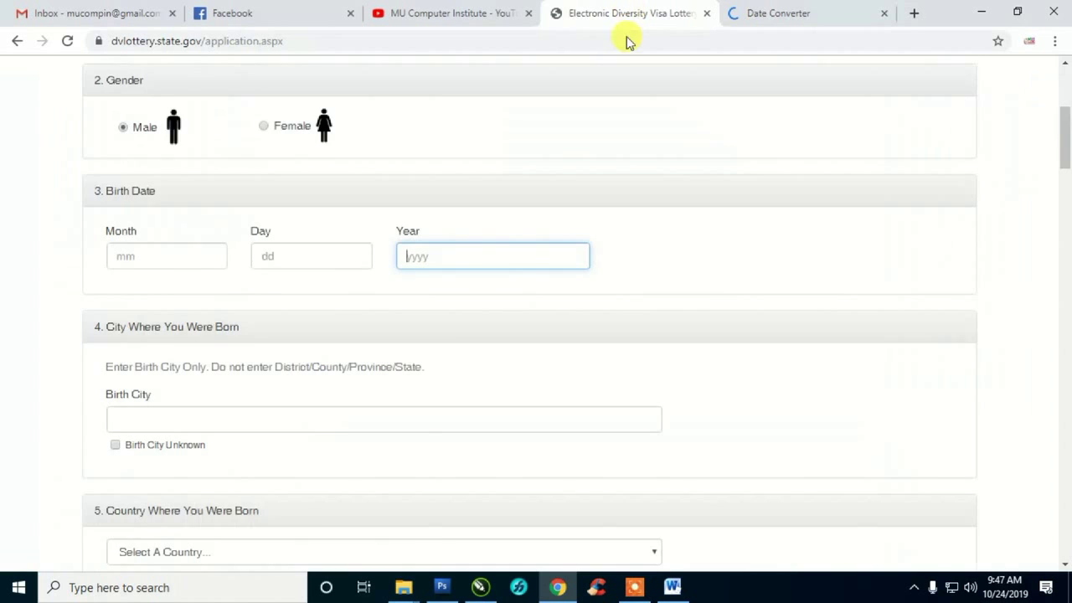
left_click(168, 258)
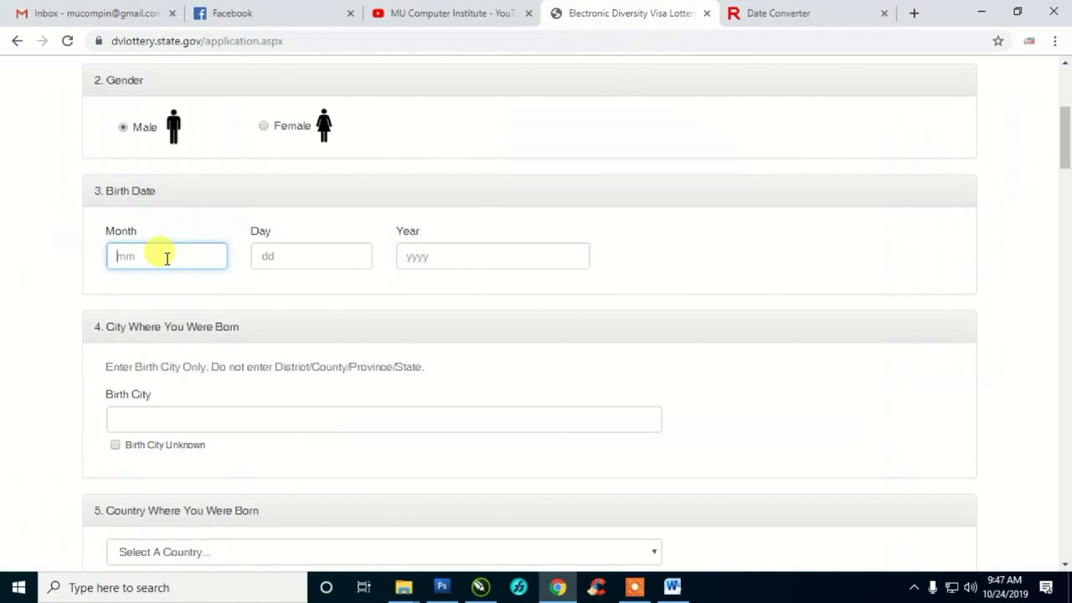
type("09")
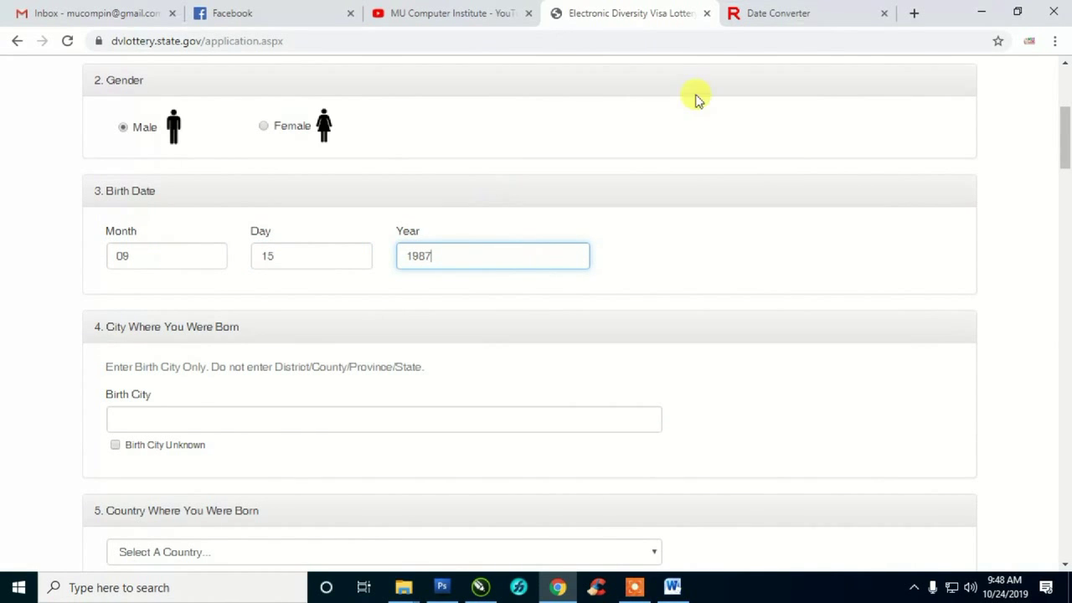
left_click(771, 12)
left_click(882, 14)
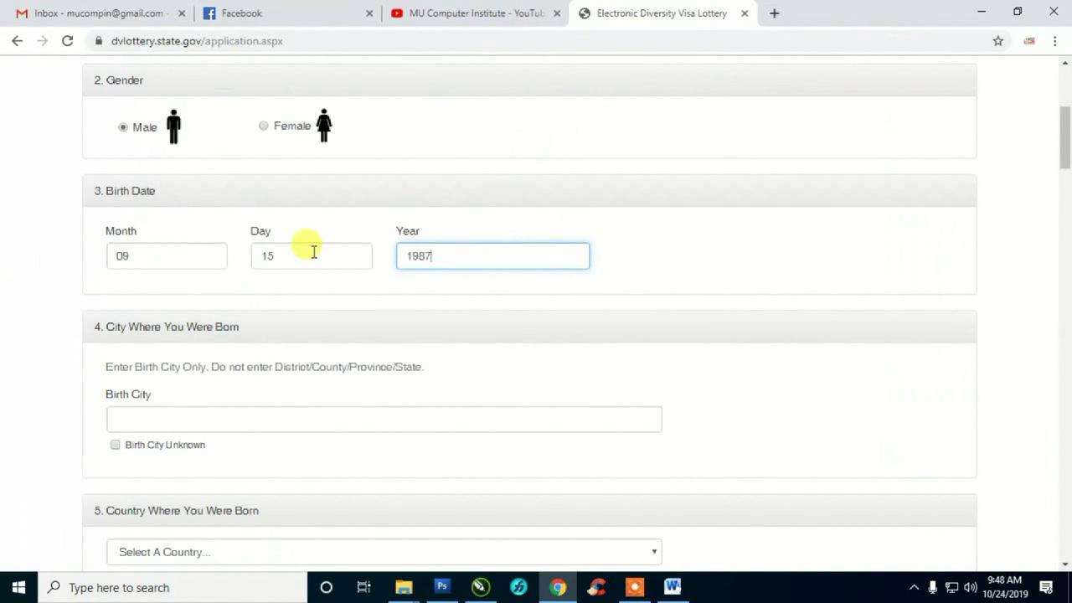
scroll(301, 252, "down", 2)
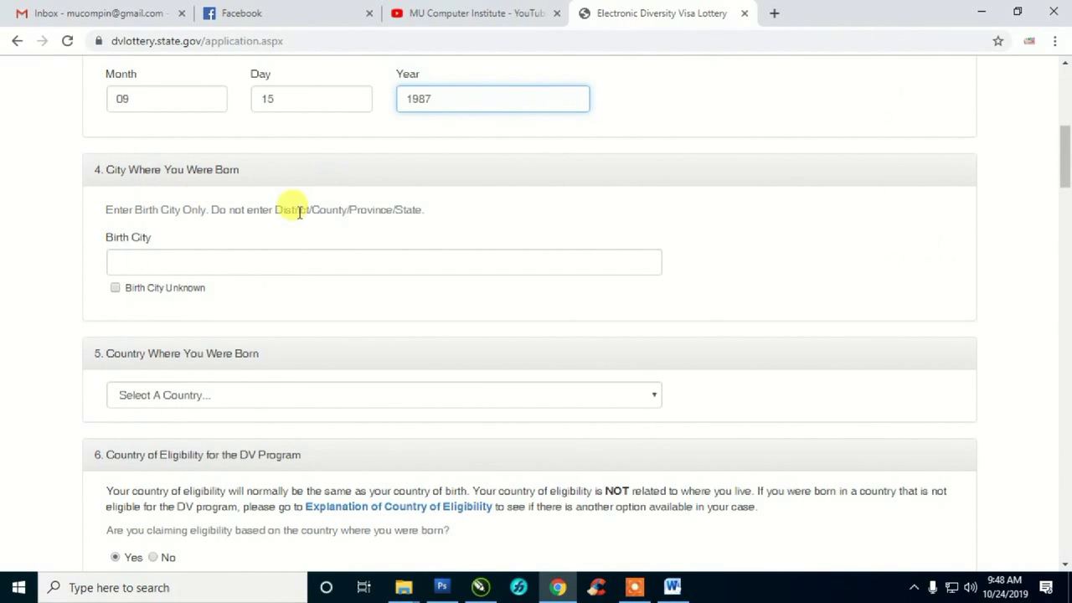
left_click(160, 265)
type("Gwadi")
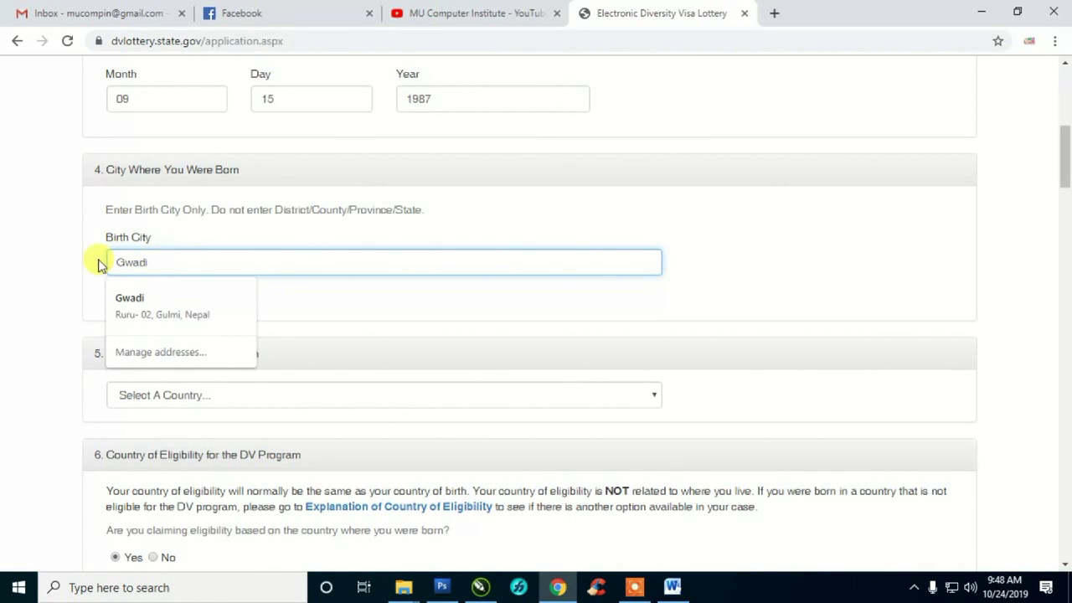
- Finish the birth city entry and choose Nepal as the country of birth
left_click(89, 263)
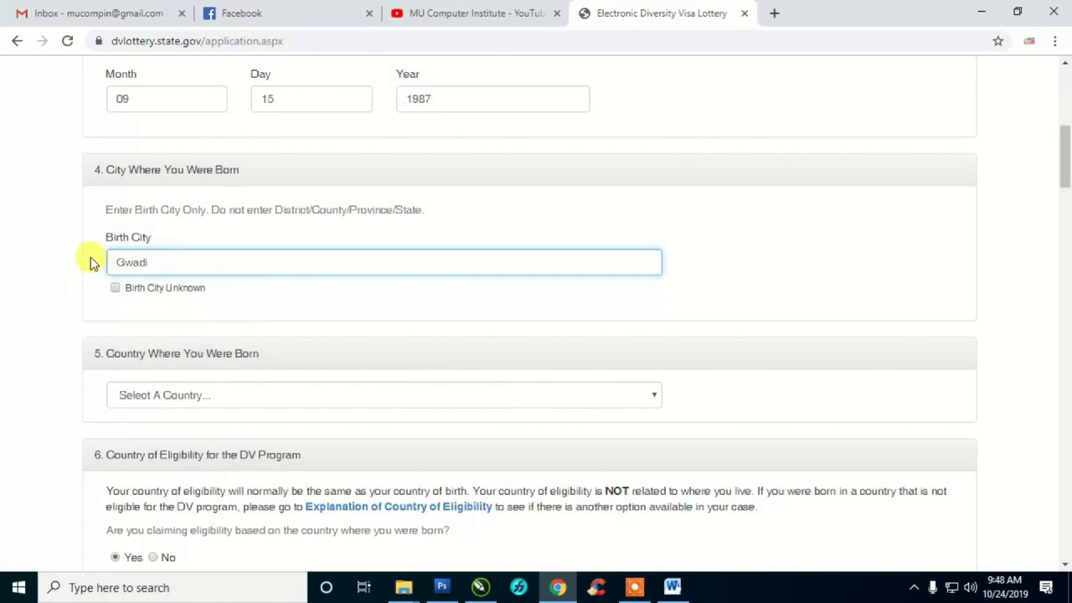
scroll(139, 259, "down", 2)
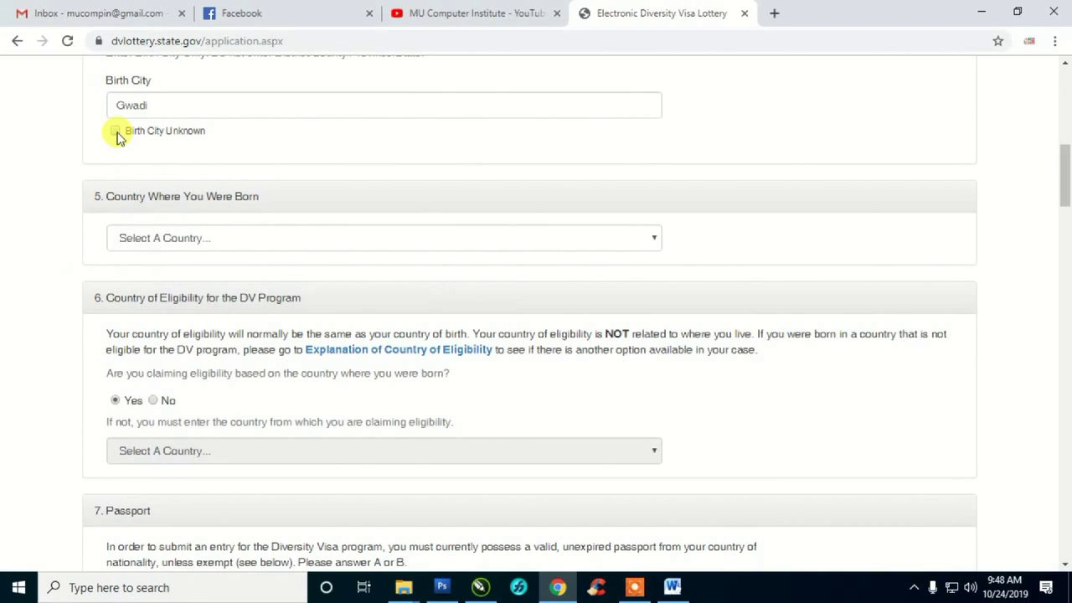
scroll(236, 152, "down", 1)
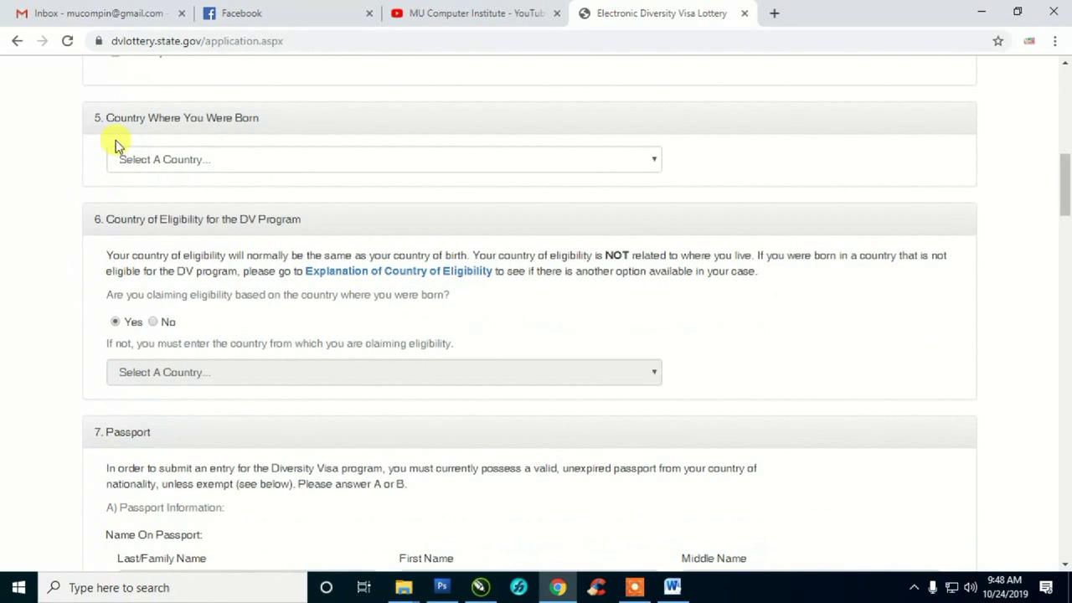
left_click(246, 159)
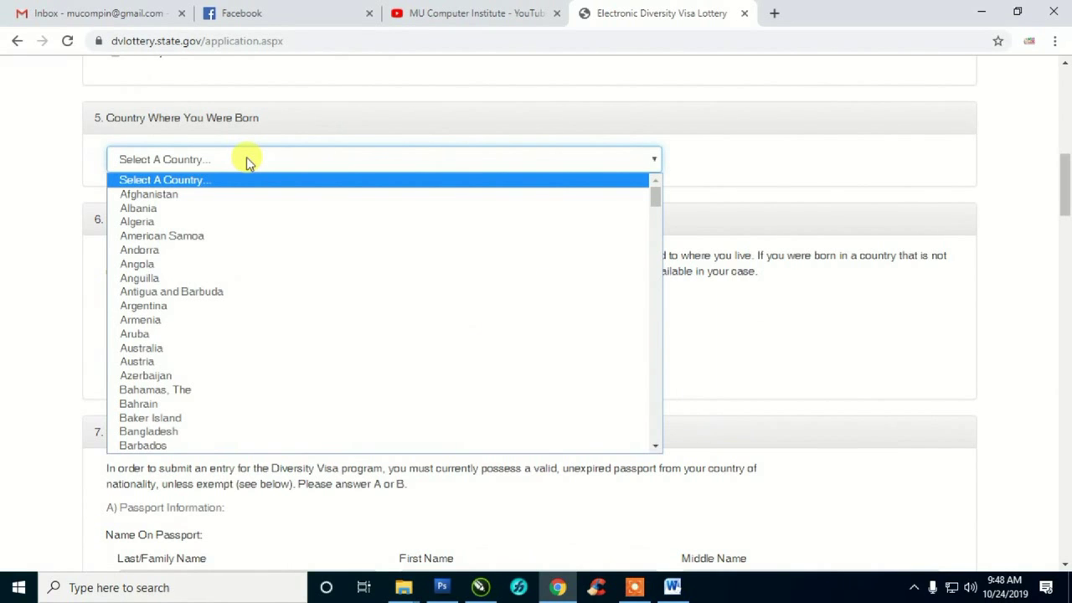
type("nepal")
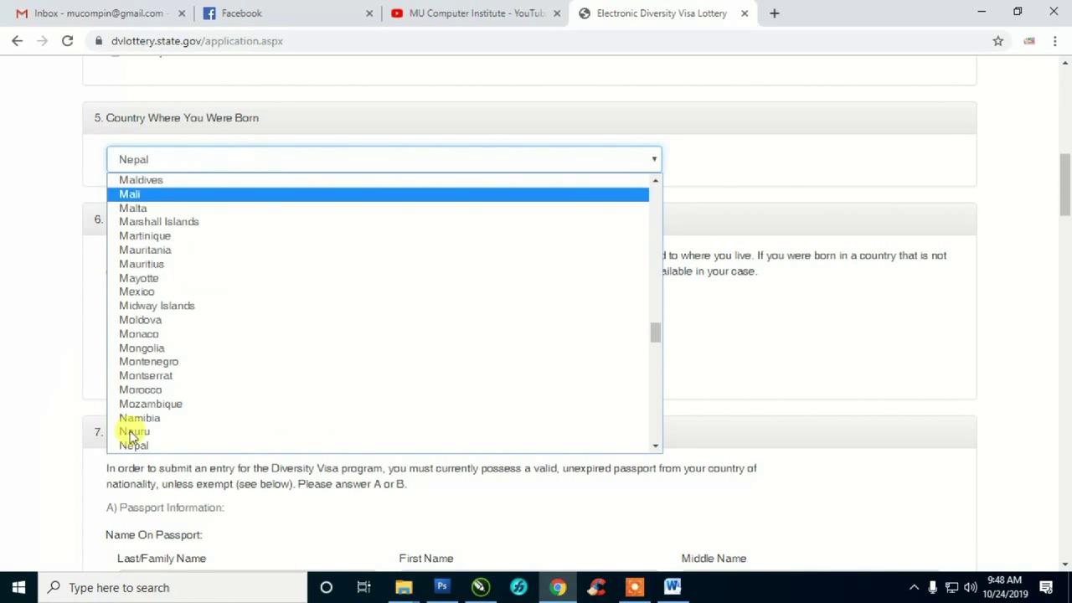
left_click(148, 447)
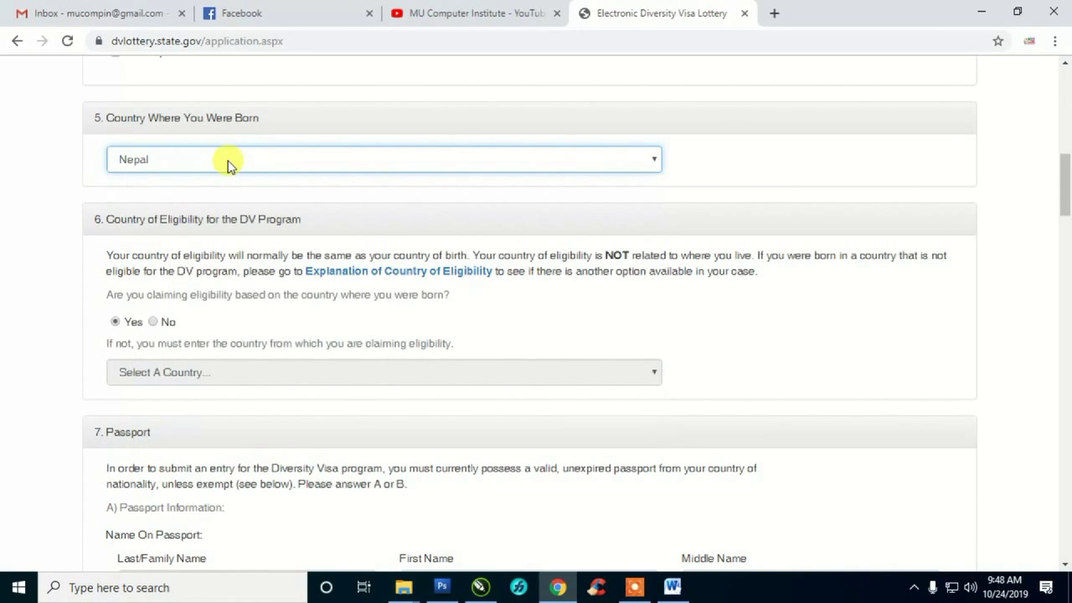
scroll(228, 163, "down", 1)
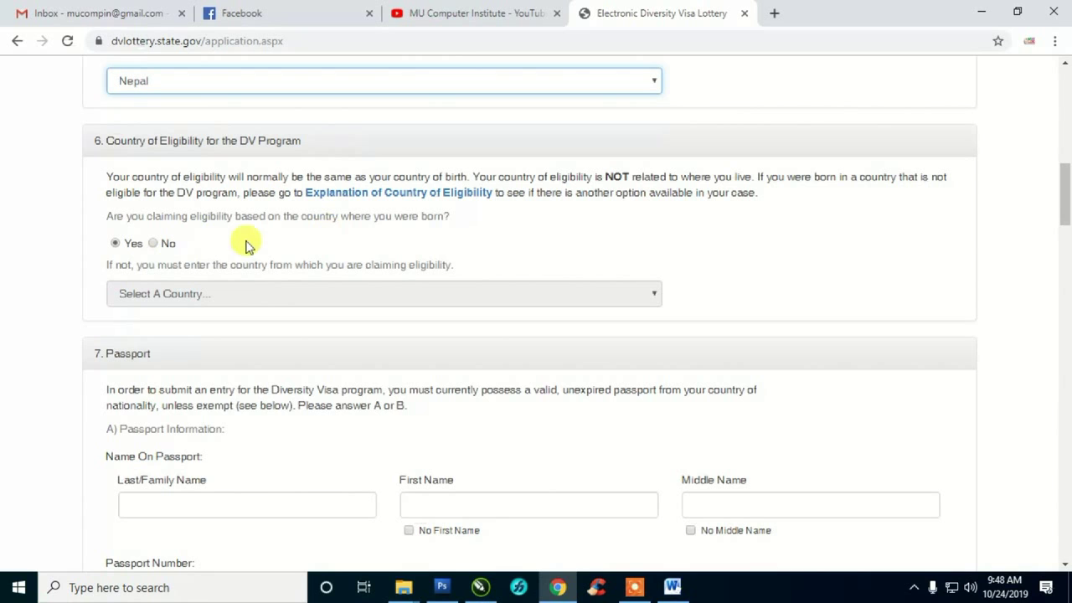
scroll(235, 247, "down", 1)
- In the Passport section, tick and then untick the passport exemption checkbox
scroll(242, 314, "down", 1)
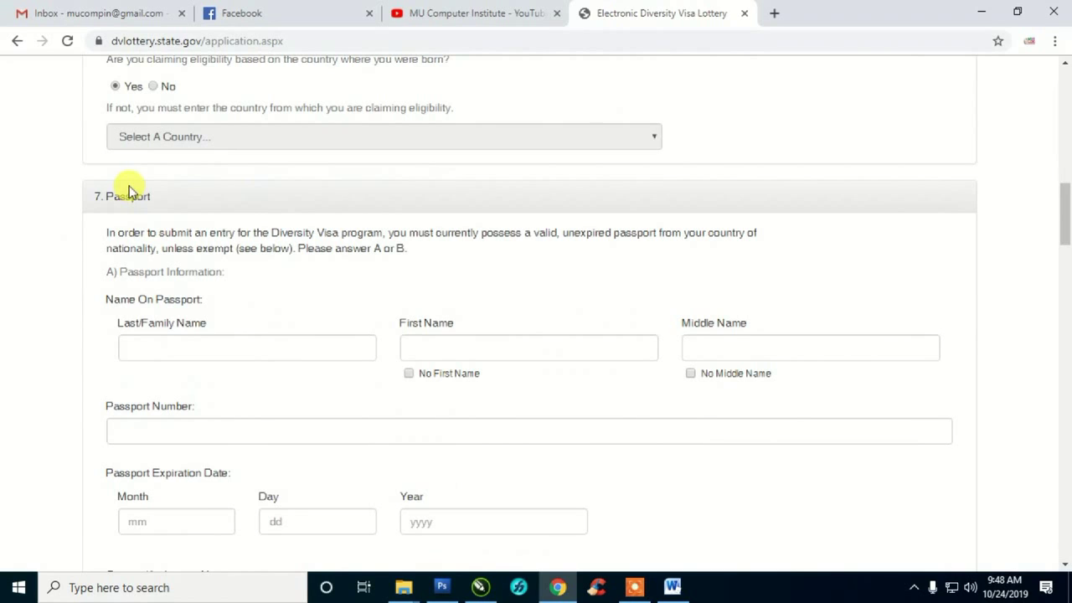
left_click_drag(105, 196, 216, 201)
left_click(216, 201)
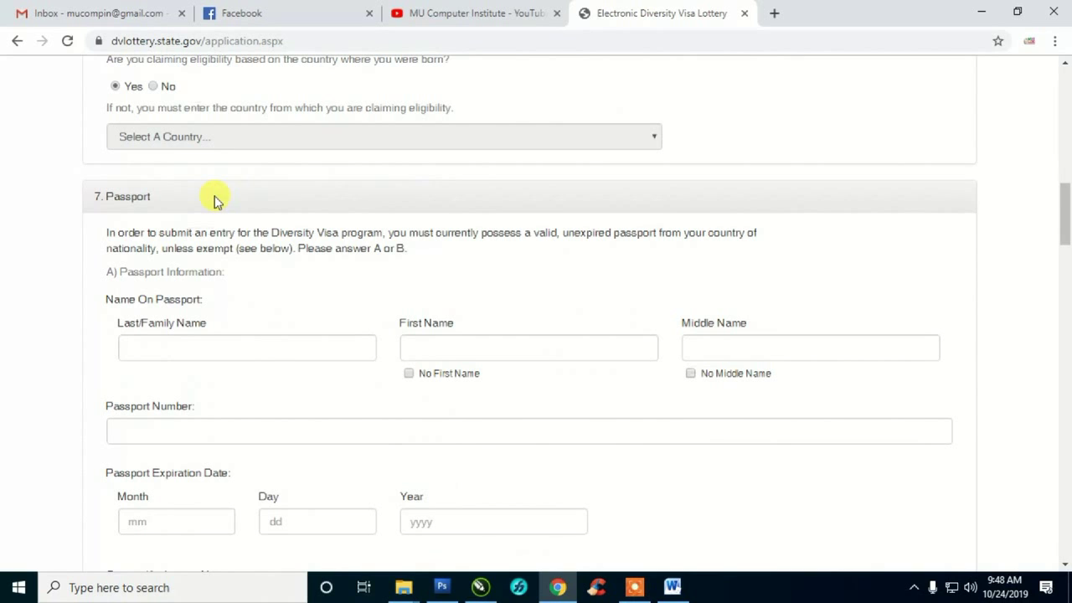
scroll(215, 201, "down", 2)
scroll(216, 197, "down", 1)
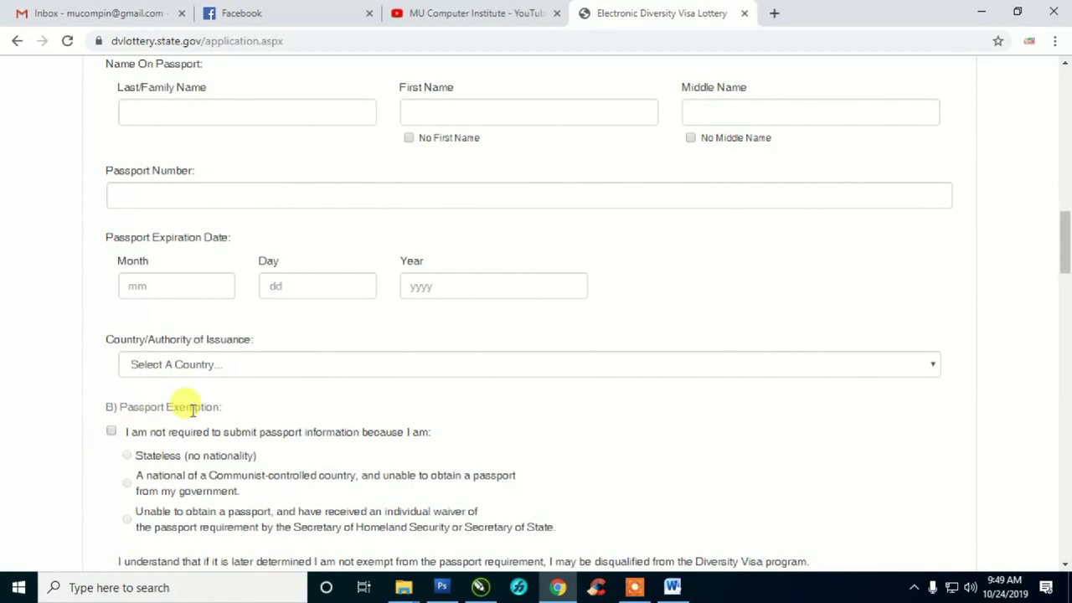
left_click(112, 432)
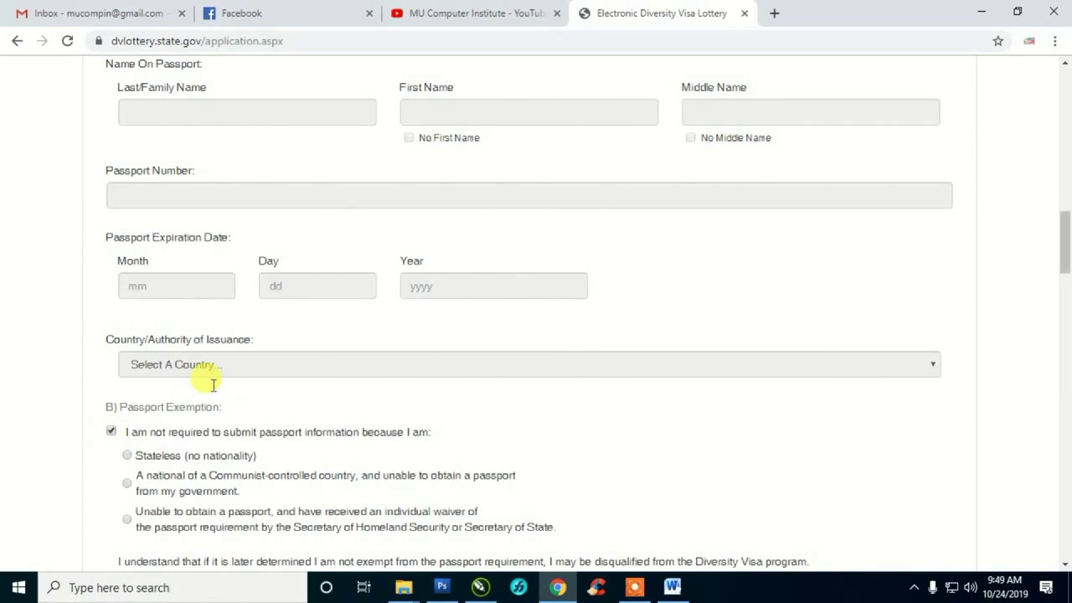
left_click(111, 432)
scroll(192, 181, "up", 2)
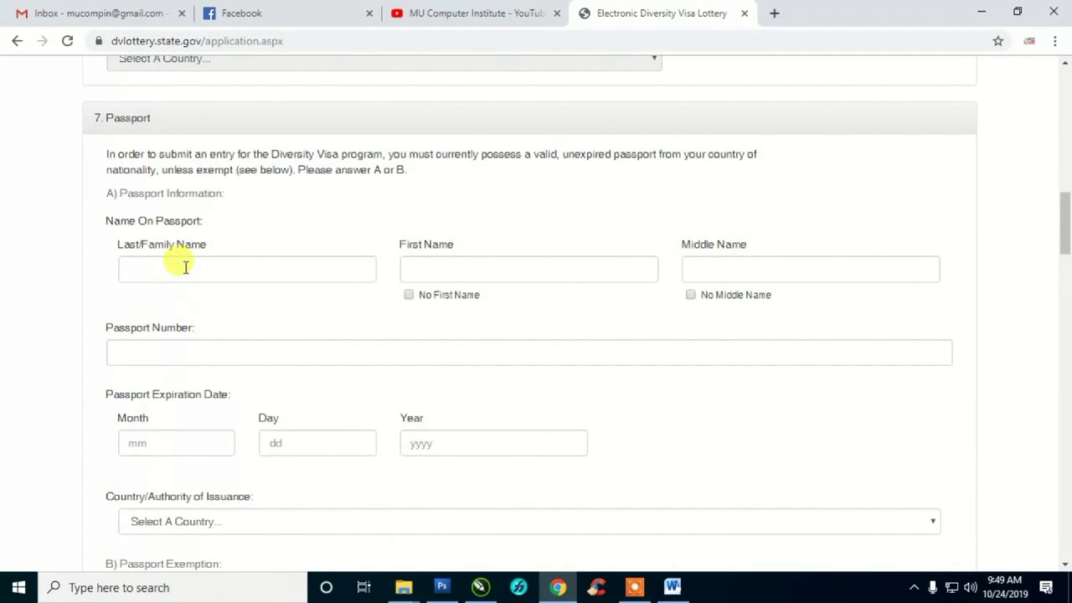
scroll(215, 376, "down", 2)
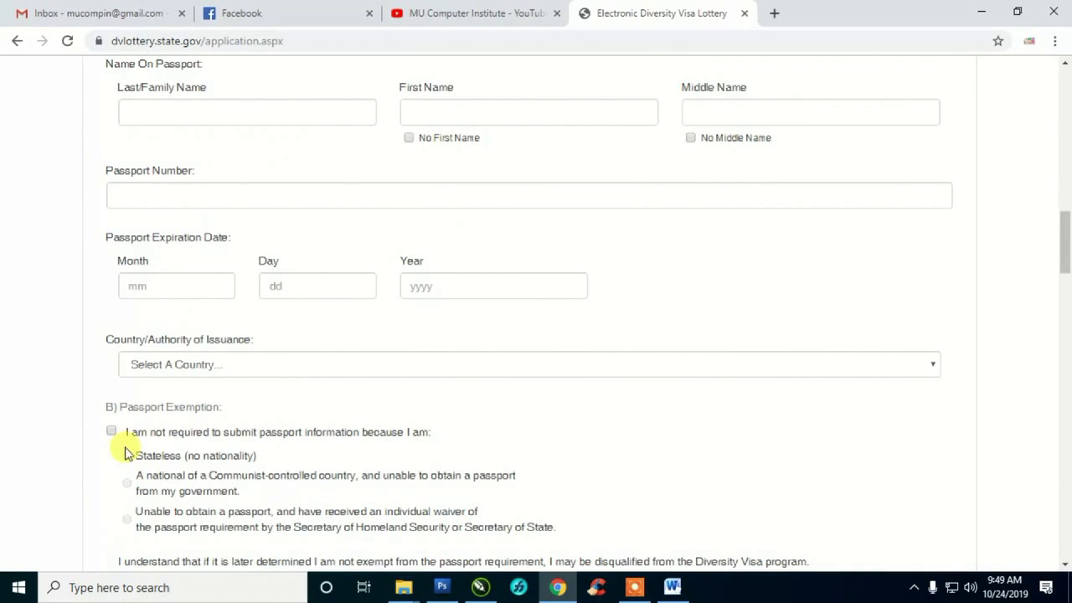
scroll(176, 295, "up", 2)
- Enter the passport surname and first name and tick No Middle Name
left_click(165, 268)
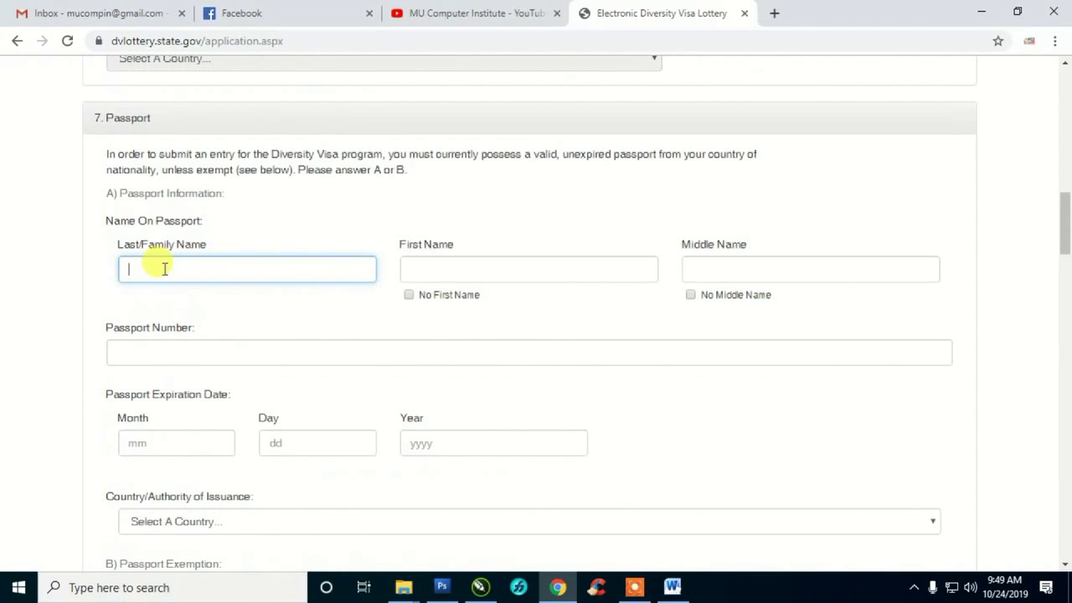
key("Tab")
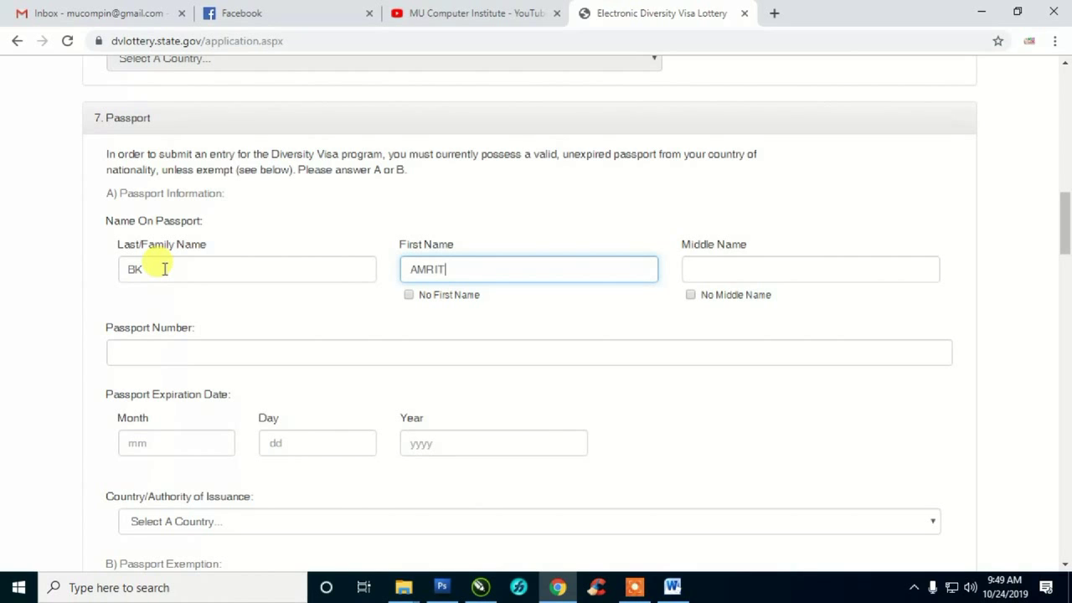
left_click(692, 297)
scroll(293, 281, "down", 2)
- Start the passport number field and open 20 Passport New (MRP).jpg to read it
left_click(158, 195)
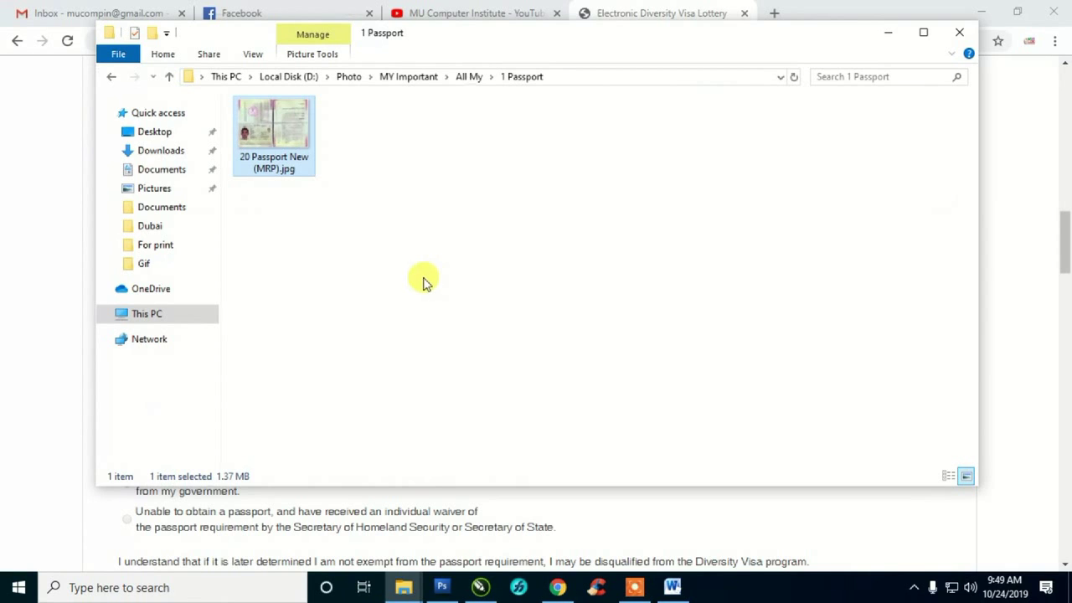
double_click(284, 134)
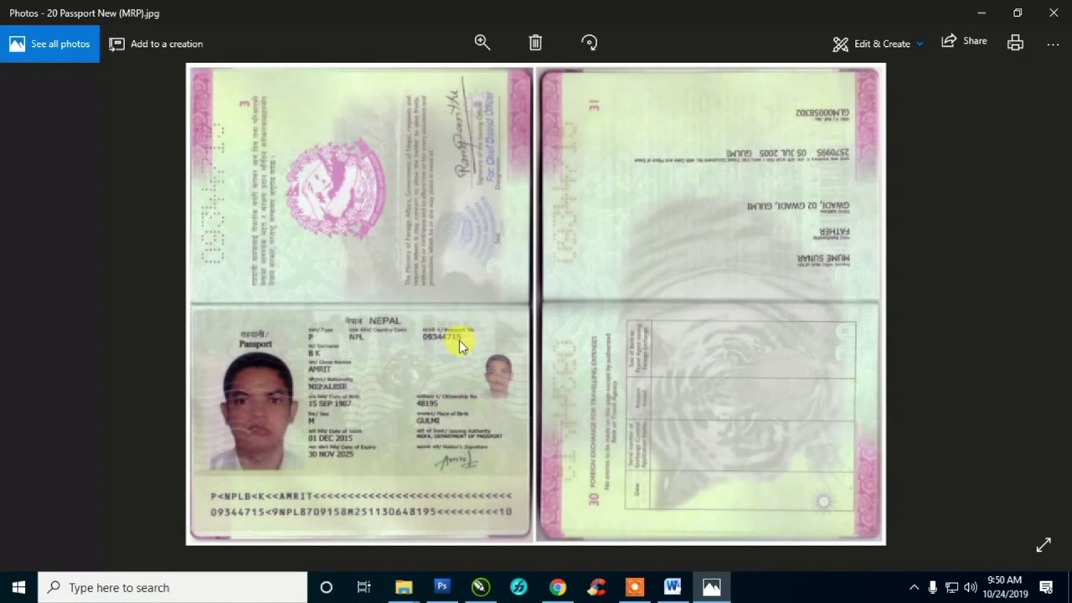
- Zoom into the passport scan's data page to read its number and dates, then return to the browser
left_click(479, 34)
left_click_drag(416, 79, 512, 87)
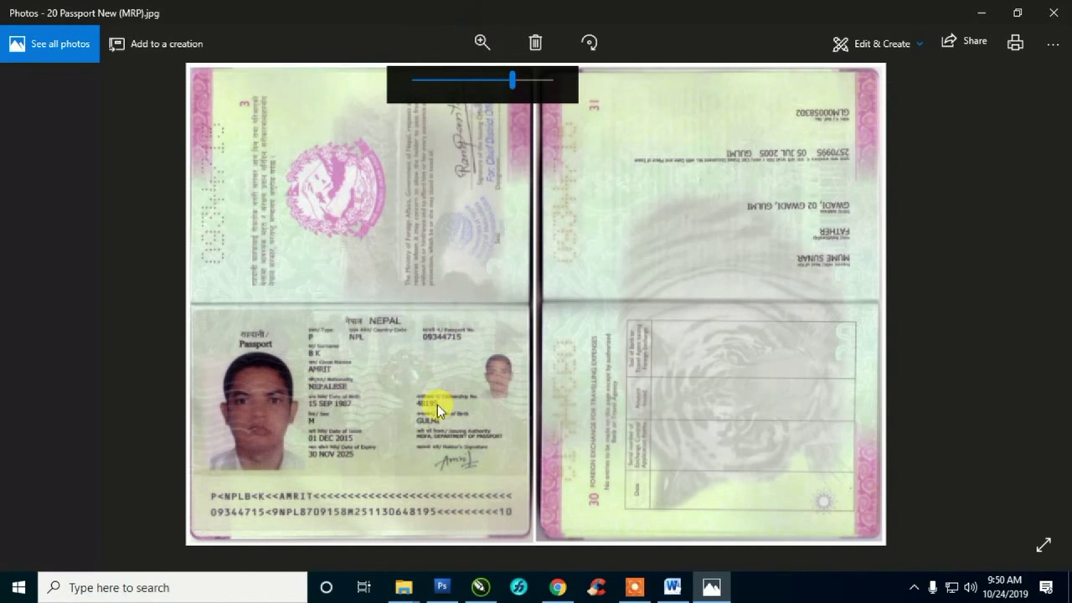
scroll(422, 373, "up", 1)
scroll(422, 372, "up", 1)
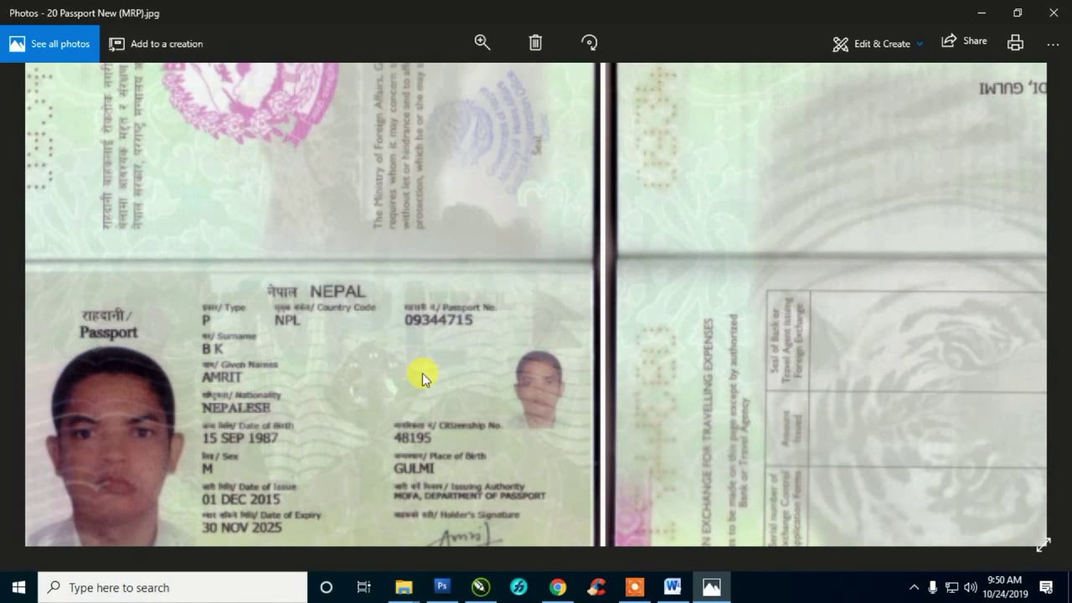
scroll(422, 372, "up", 1)
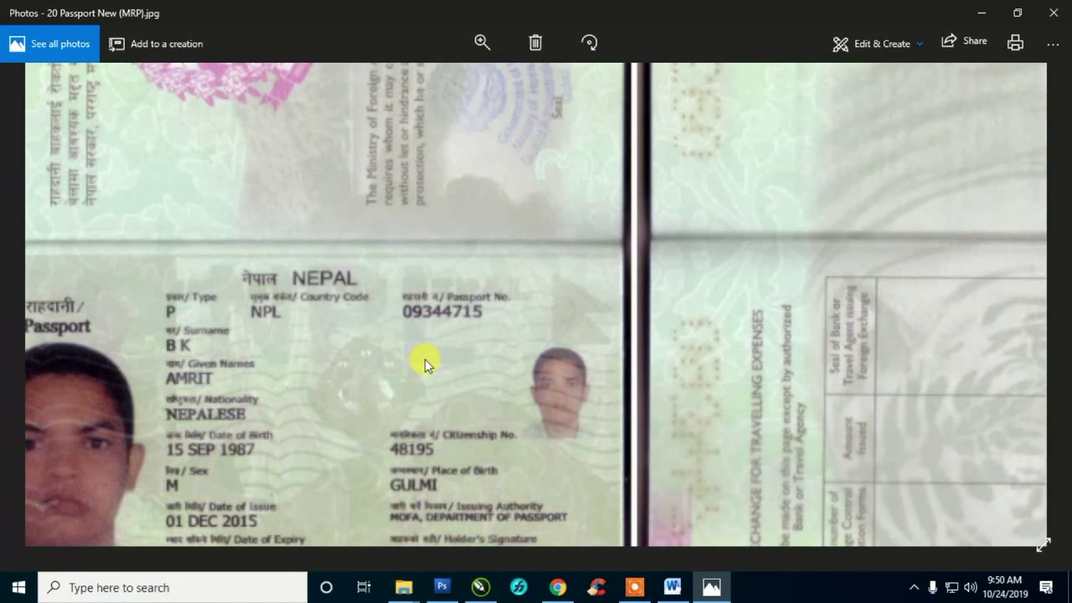
scroll(424, 358, "down", 1)
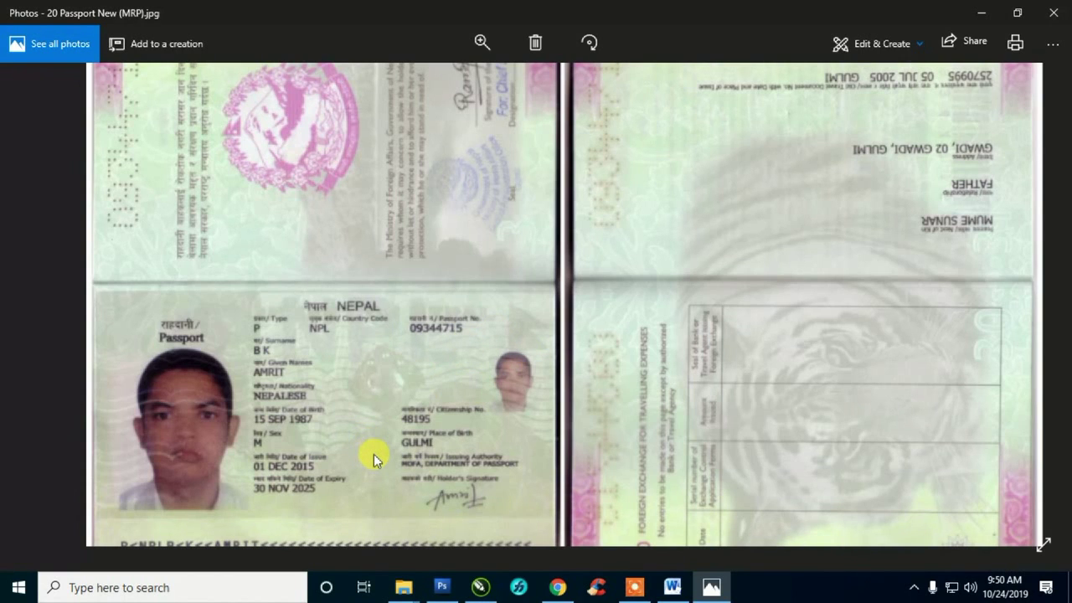
key("alt+Tab")
- Enter the passport number, checking it against the passport scan
left_click(182, 194)
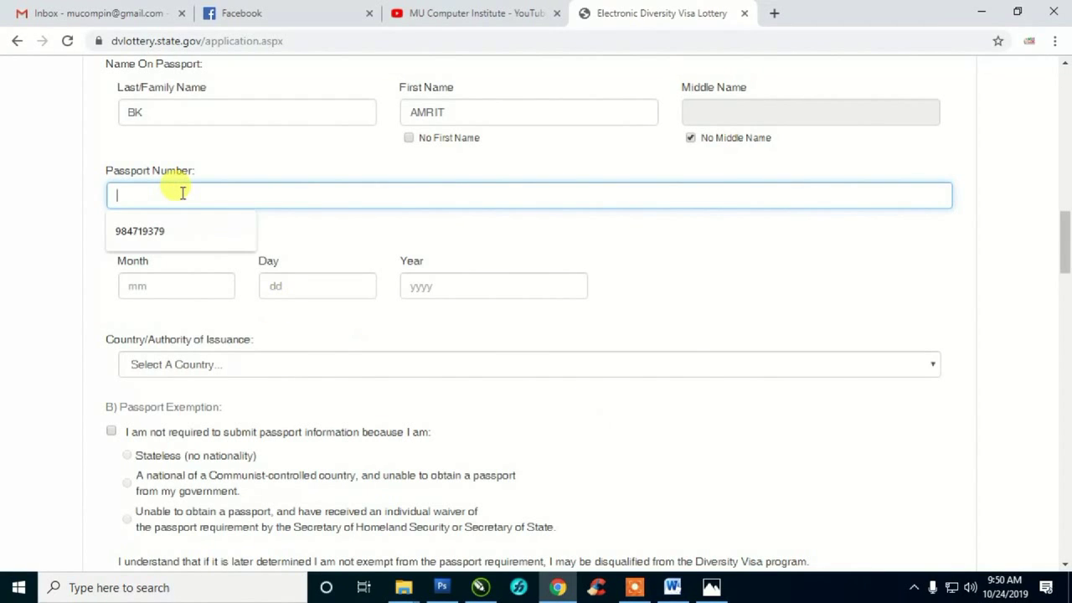
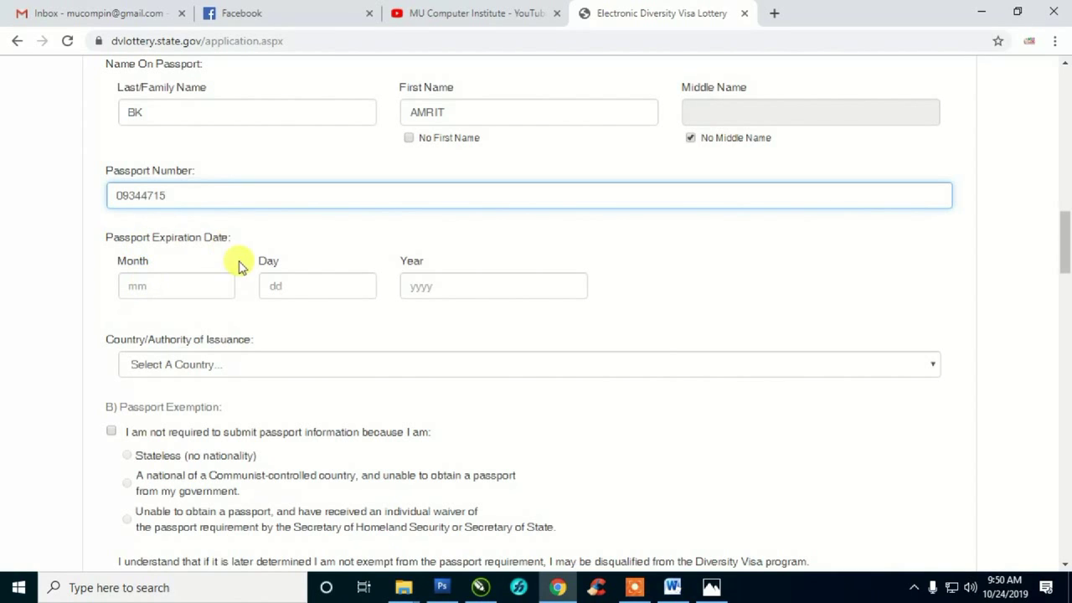
left_click(726, 590)
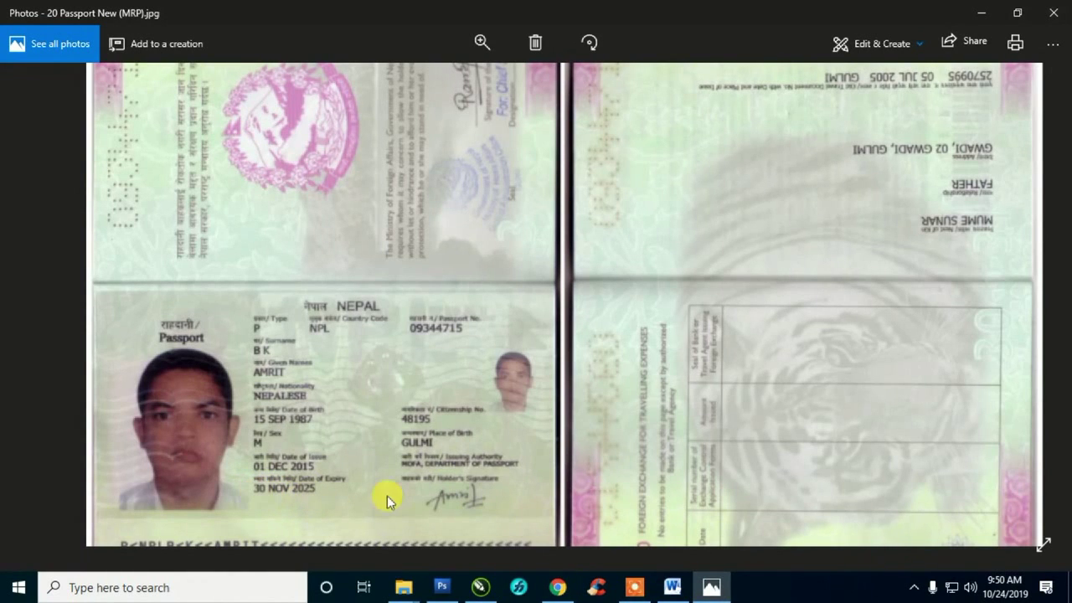
left_click(557, 587)
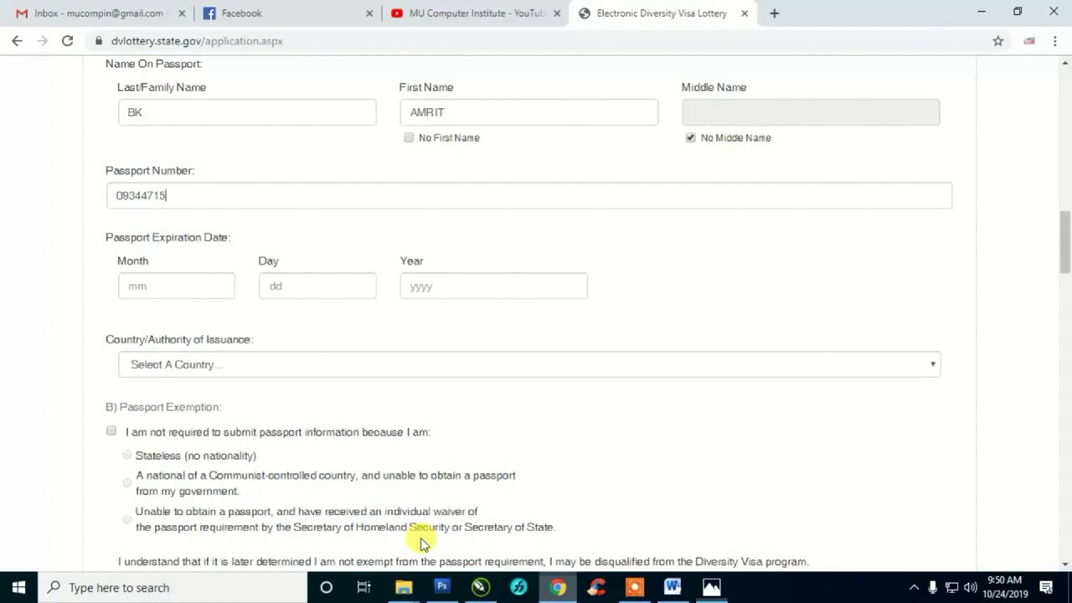
- Set the passport expiration date to 11/30/2025
left_click(175, 281)
left_click(175, 323)
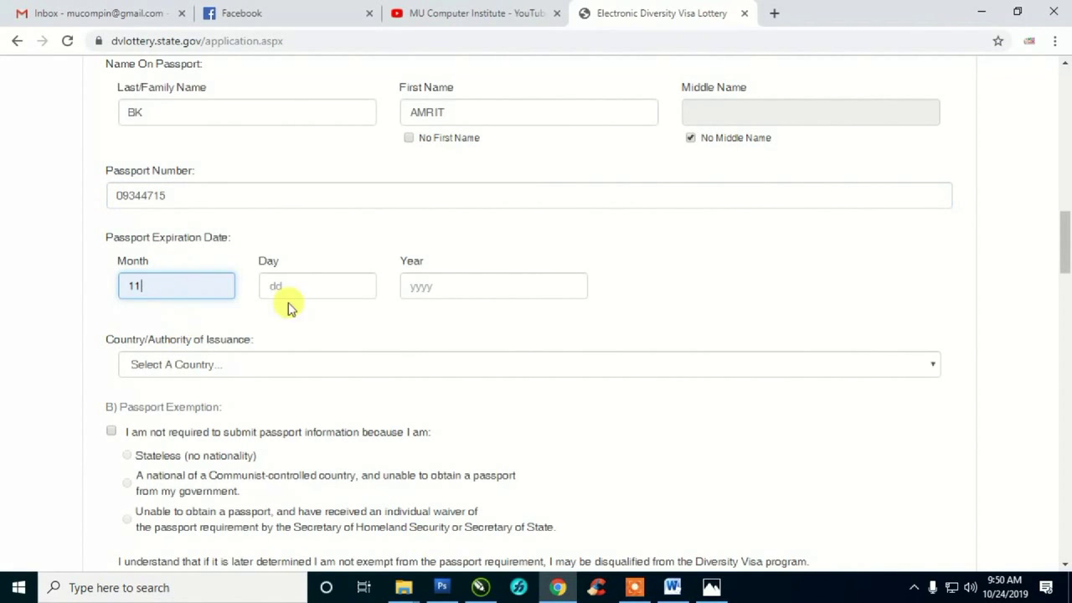
left_click(305, 292)
left_click(274, 320)
left_click(448, 289)
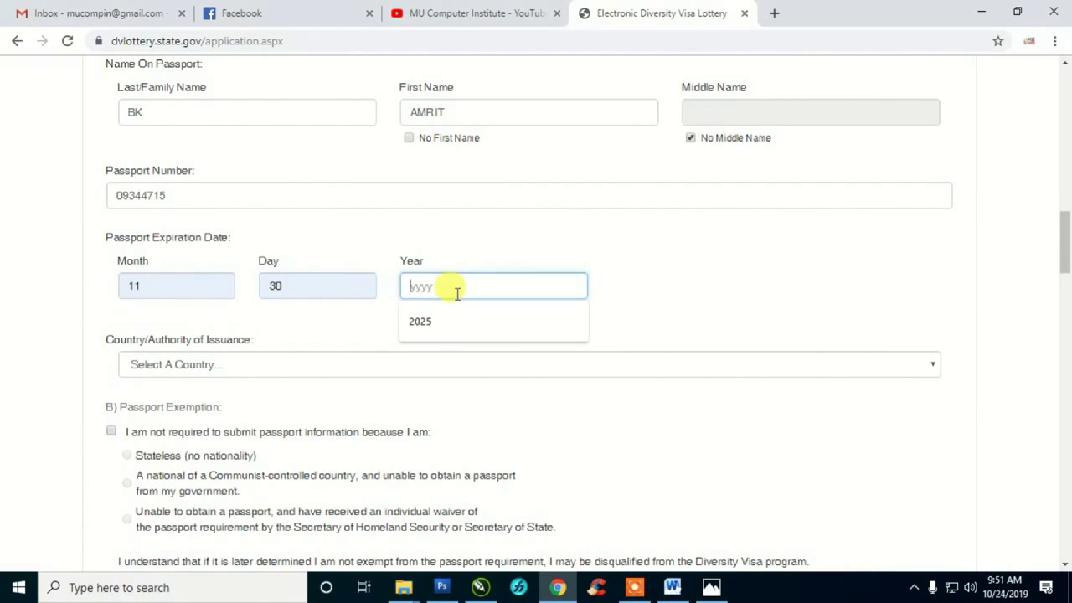
left_click(448, 321)
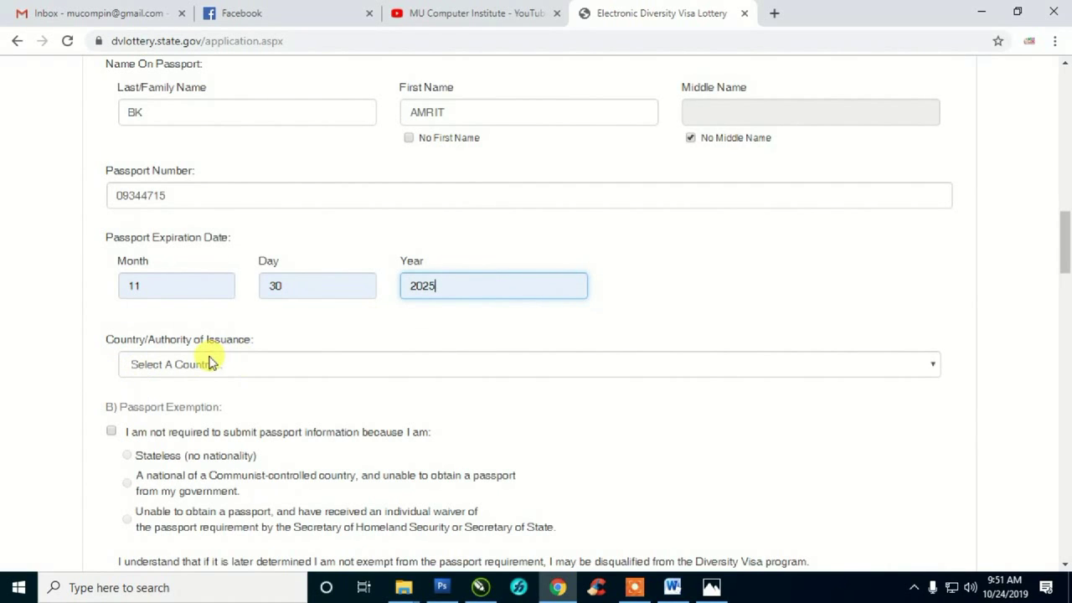
- Choose Nepal as the passport's Country/Authority of Issuance
left_click(254, 361)
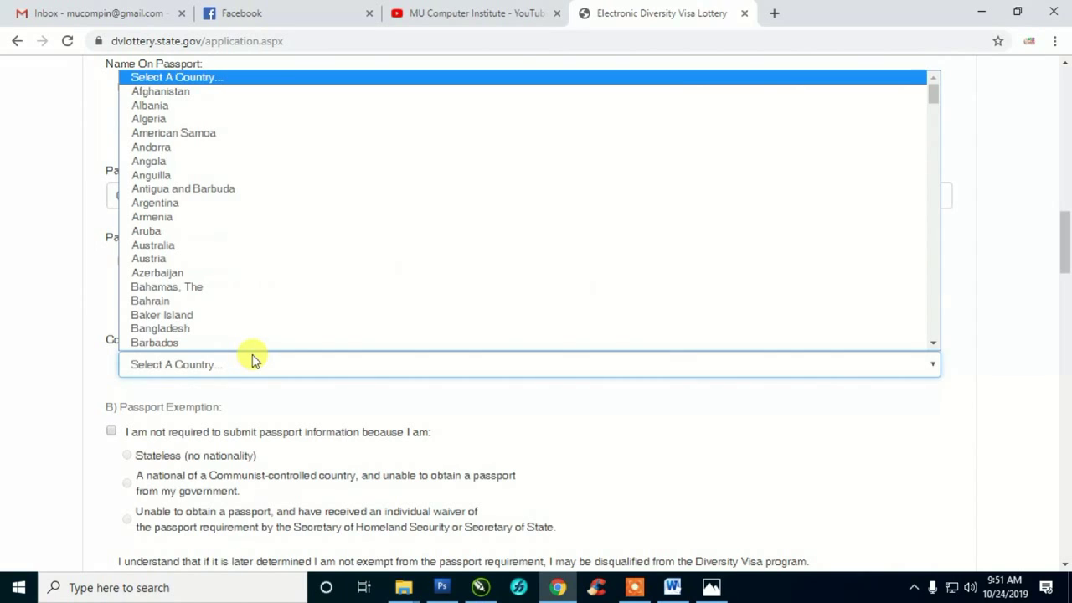
type("ne")
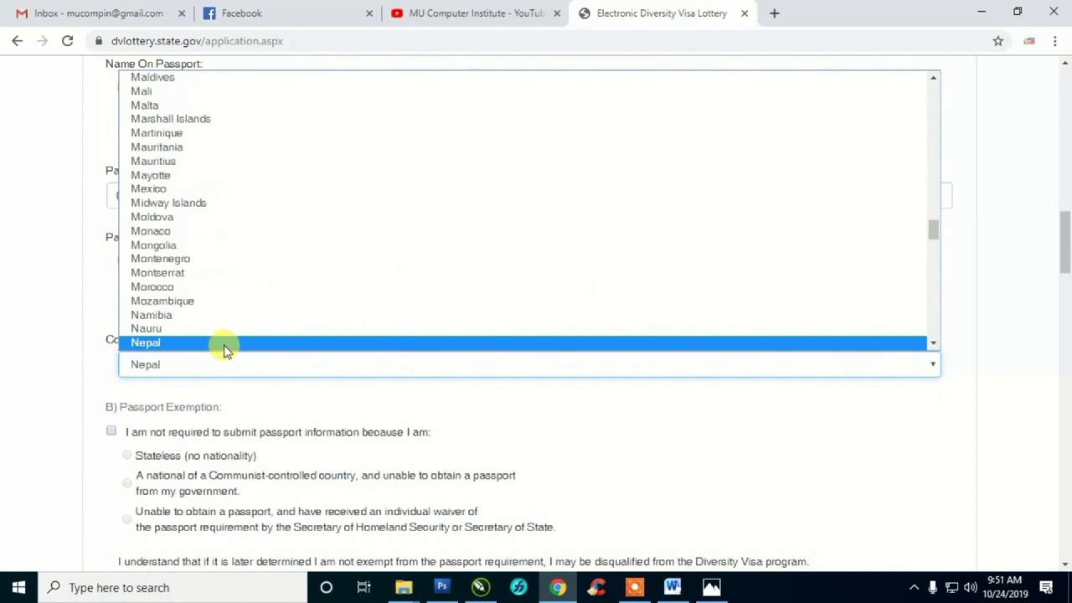
left_click(218, 343)
scroll(445, 340, "down", 1)
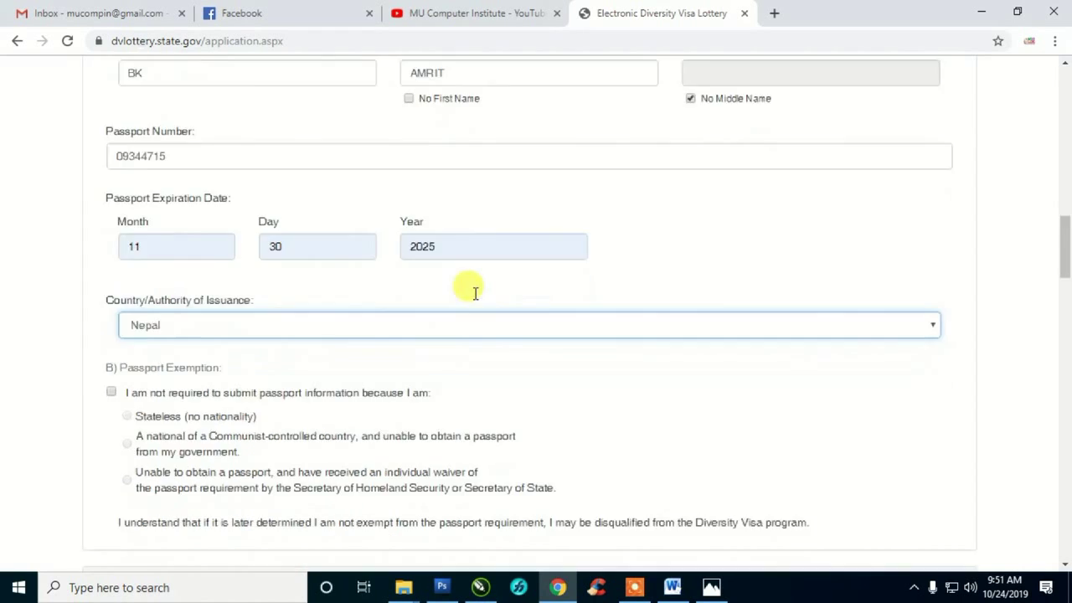
scroll(474, 290, "down", 4)
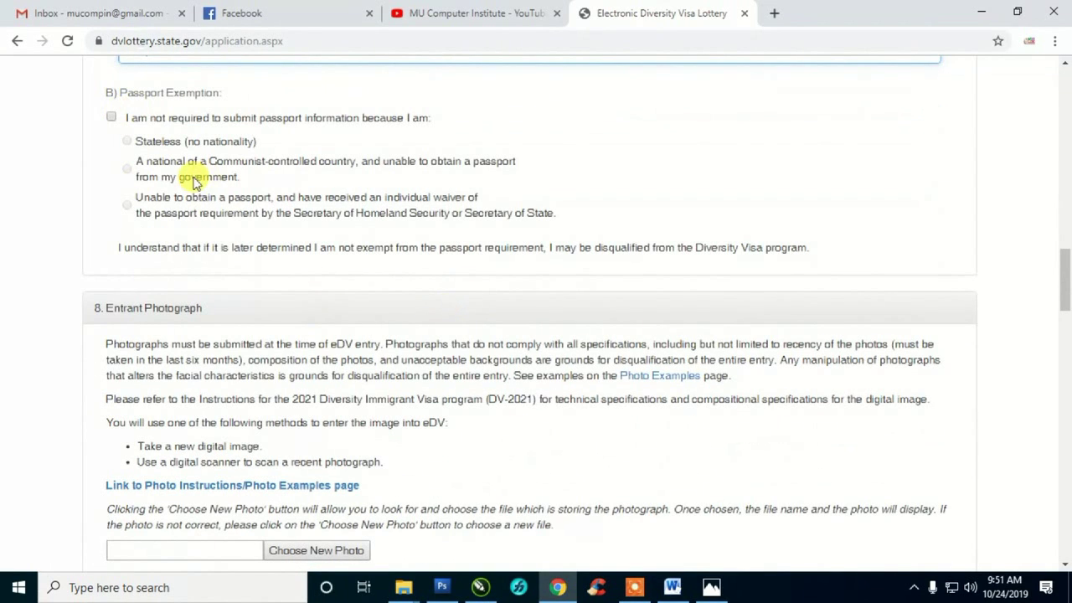
- Upload dd.jpg from the Desktop as the entrant photograph, then move to the In Care Of field
scroll(256, 173, "down", 2)
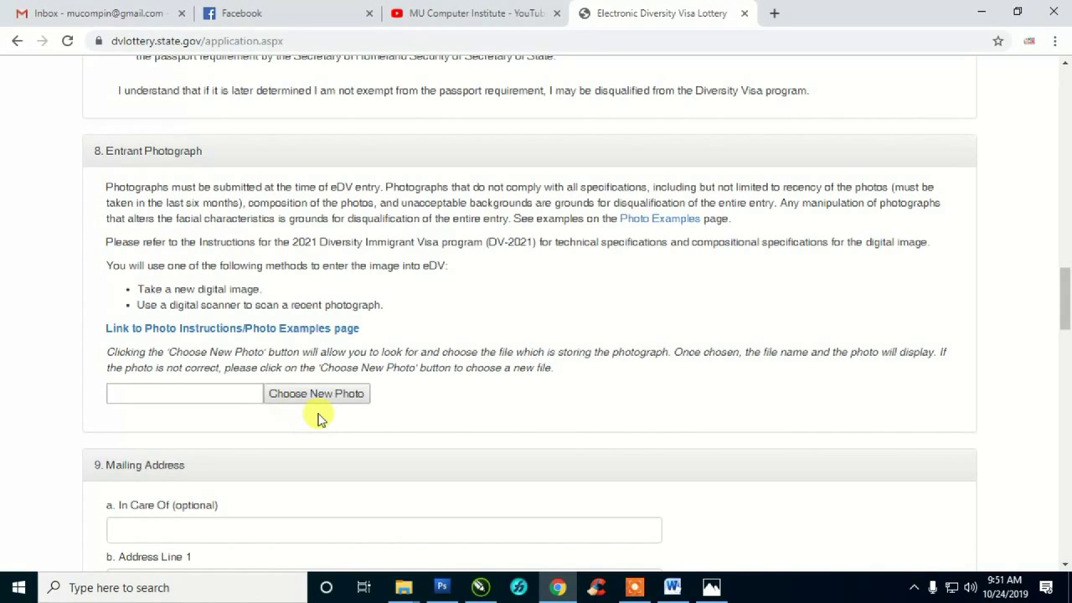
left_click(319, 400)
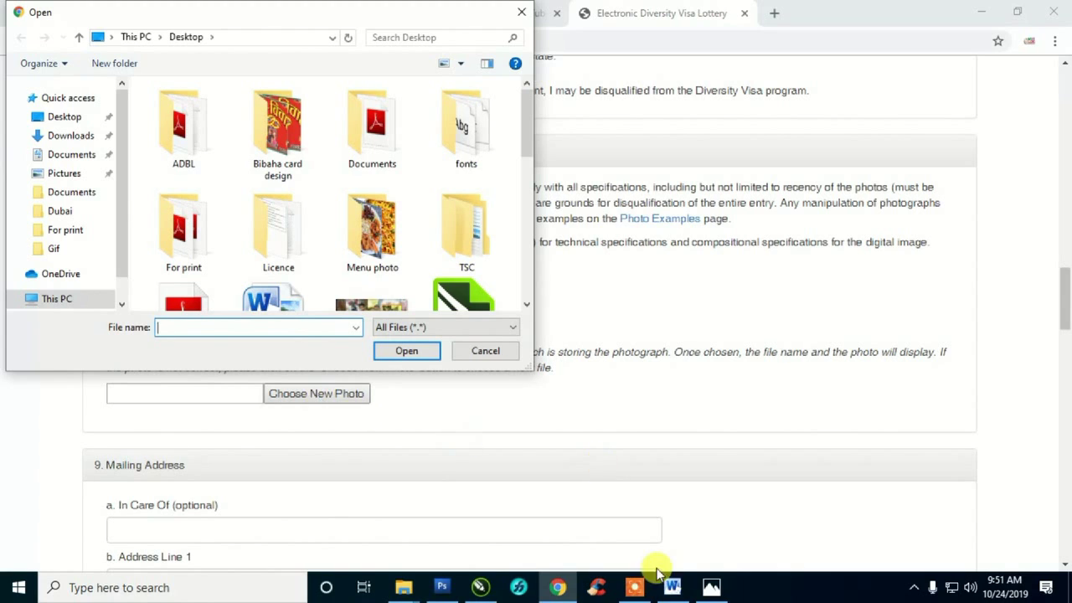
left_click(639, 592)
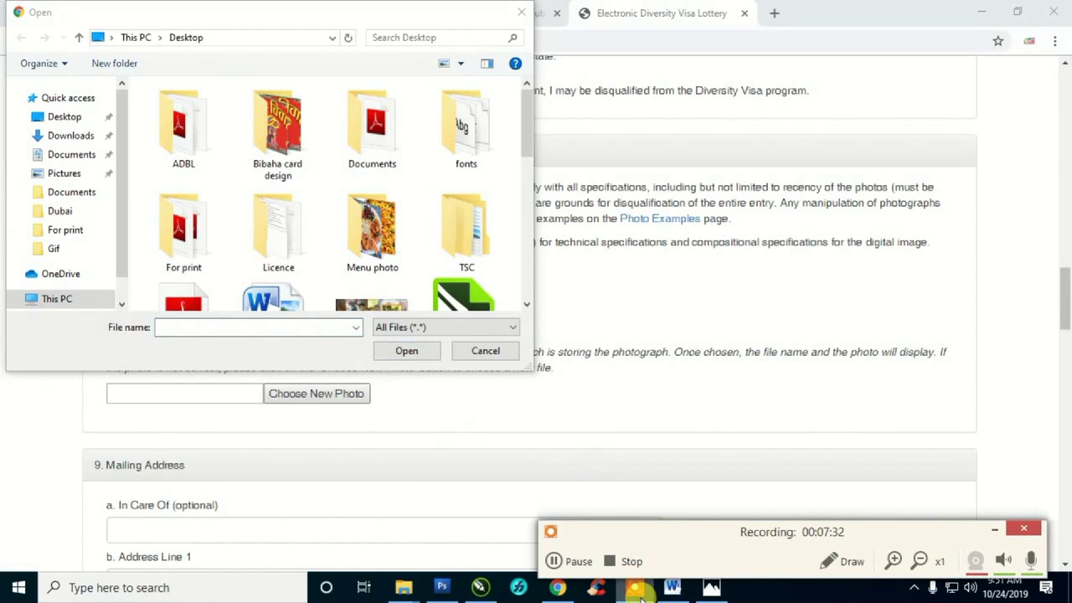
left_click(990, 530)
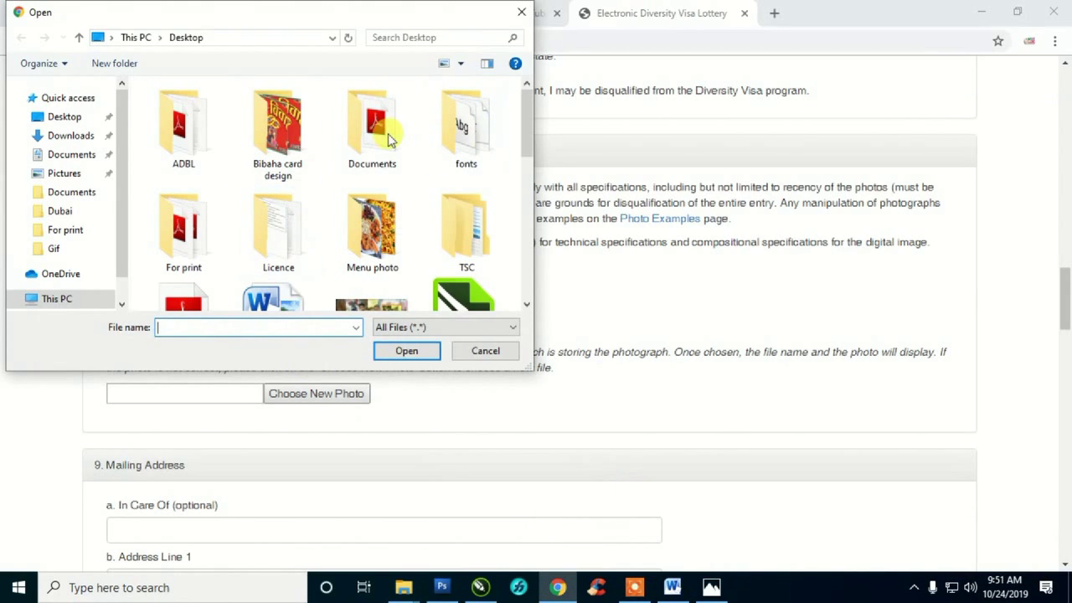
left_click(60, 116)
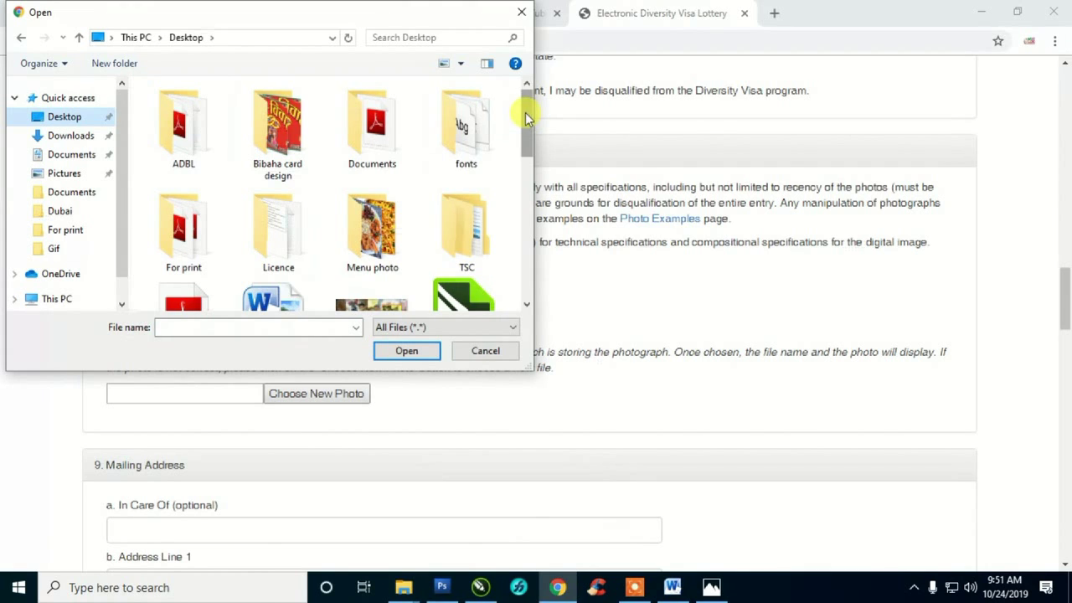
left_click_drag(525, 112, 527, 202)
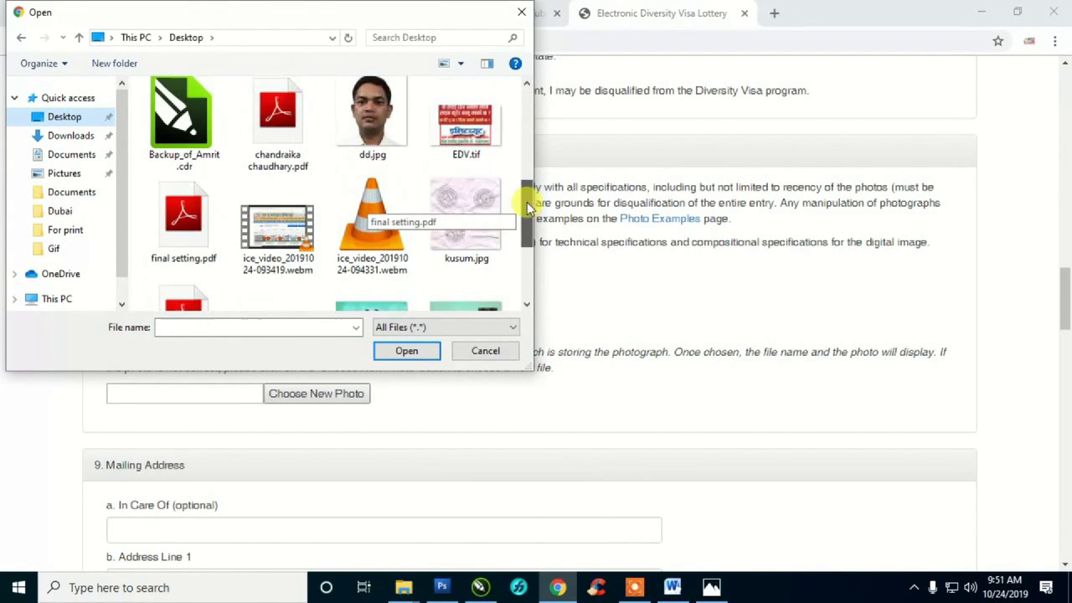
double_click(372, 117)
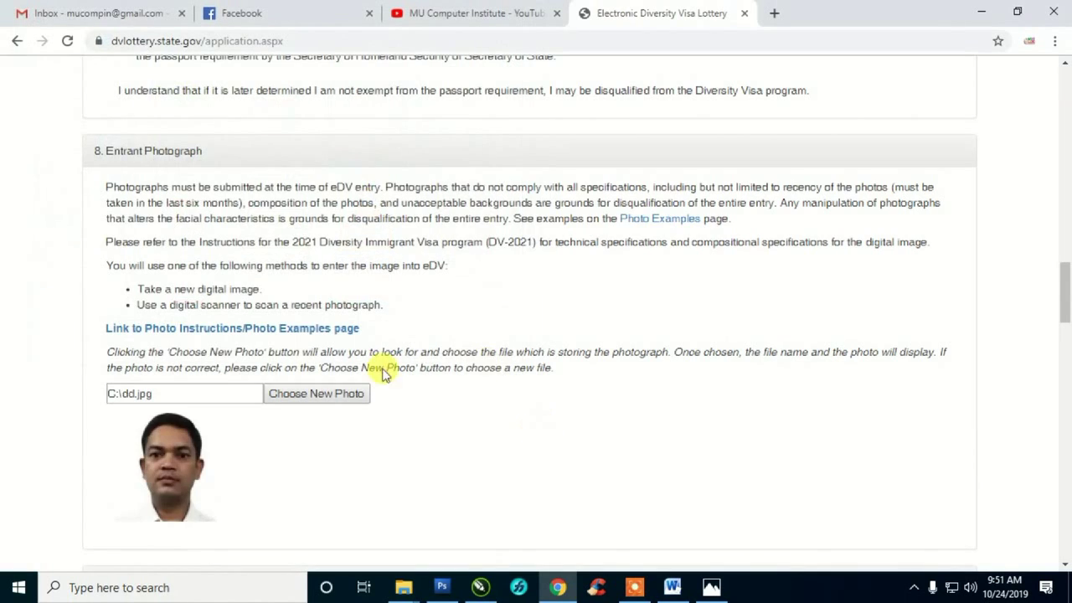
scroll(382, 375, "down", 3)
scroll(338, 350, "down", 1)
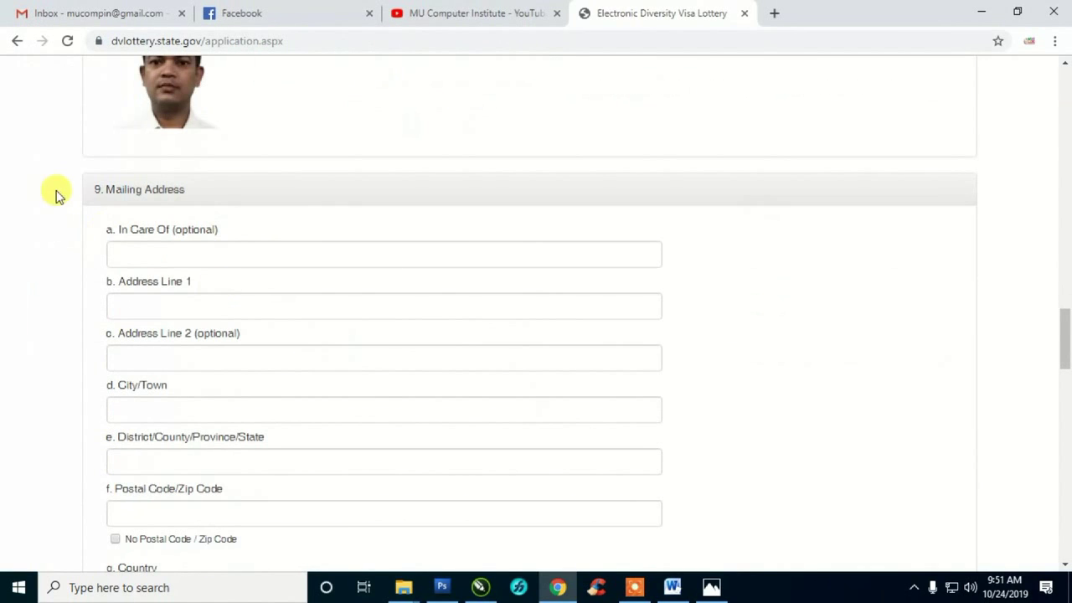
left_click(193, 252)
- Autofill In Care Of, Address Line 1 and City/Town from the saved address
left_click(189, 301)
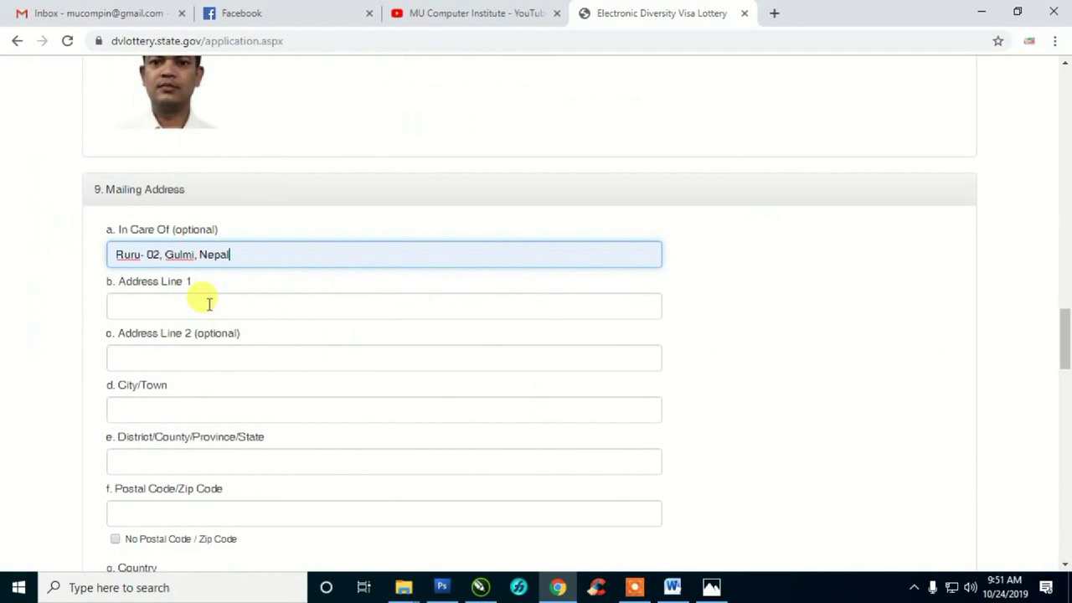
left_click(209, 303)
left_click(193, 342)
scroll(290, 276, "down", 2)
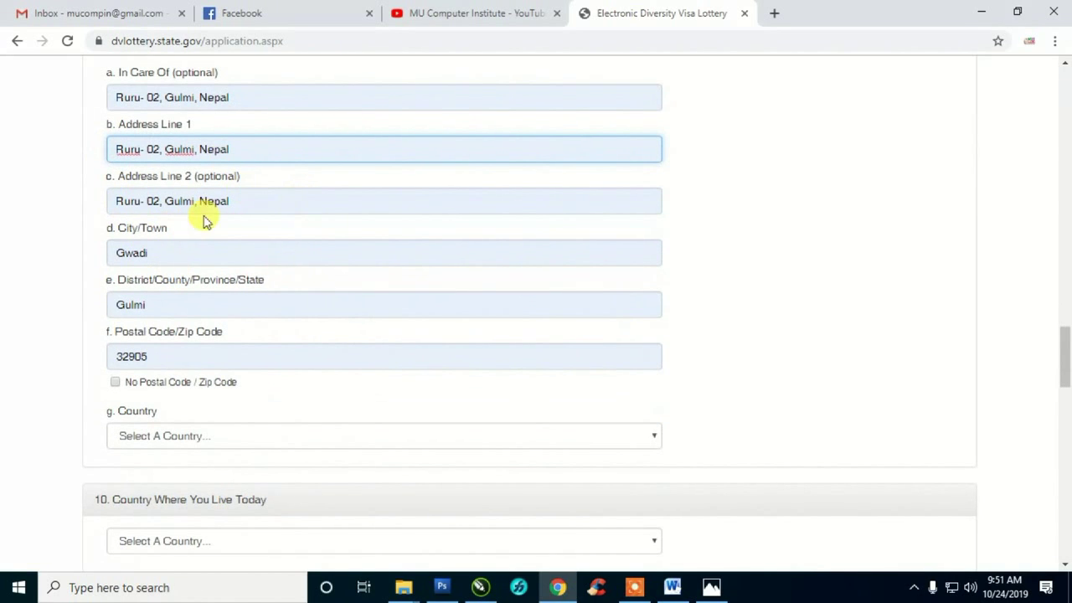
left_click(209, 251)
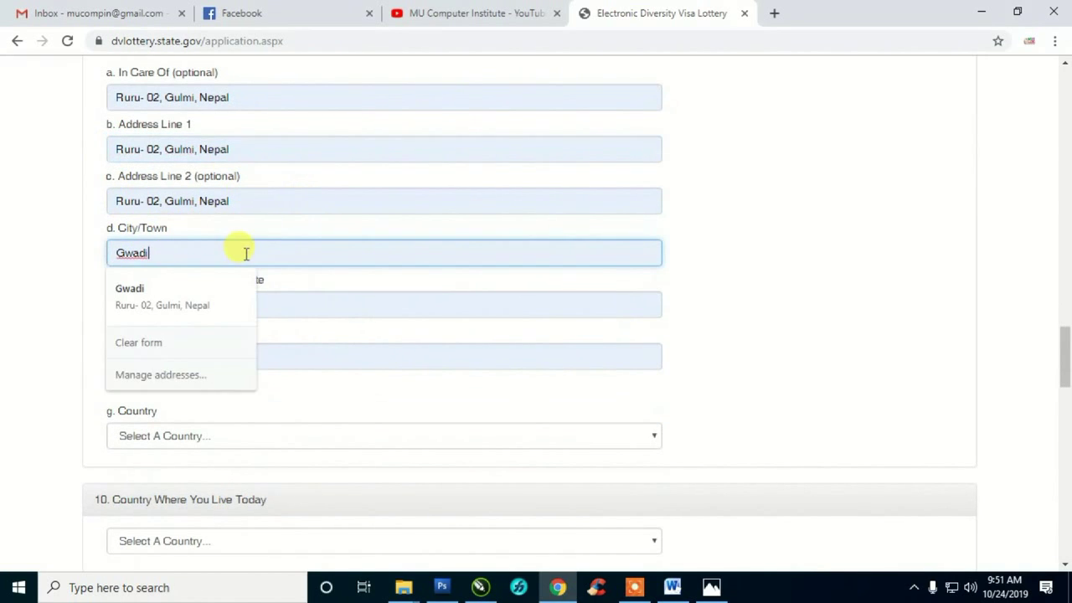
- Append '/Ne' to the District/County/Province/State entry
left_click(349, 303)
type("Gulmi")
left_click_drag(203, 307, 21, 311)
left_click(171, 305)
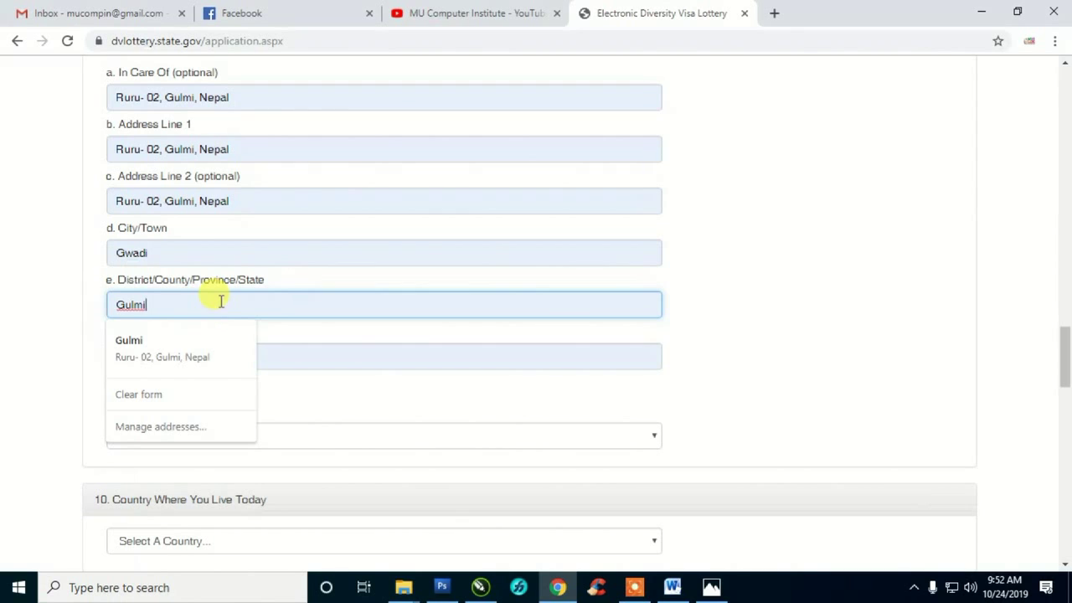
type("/")
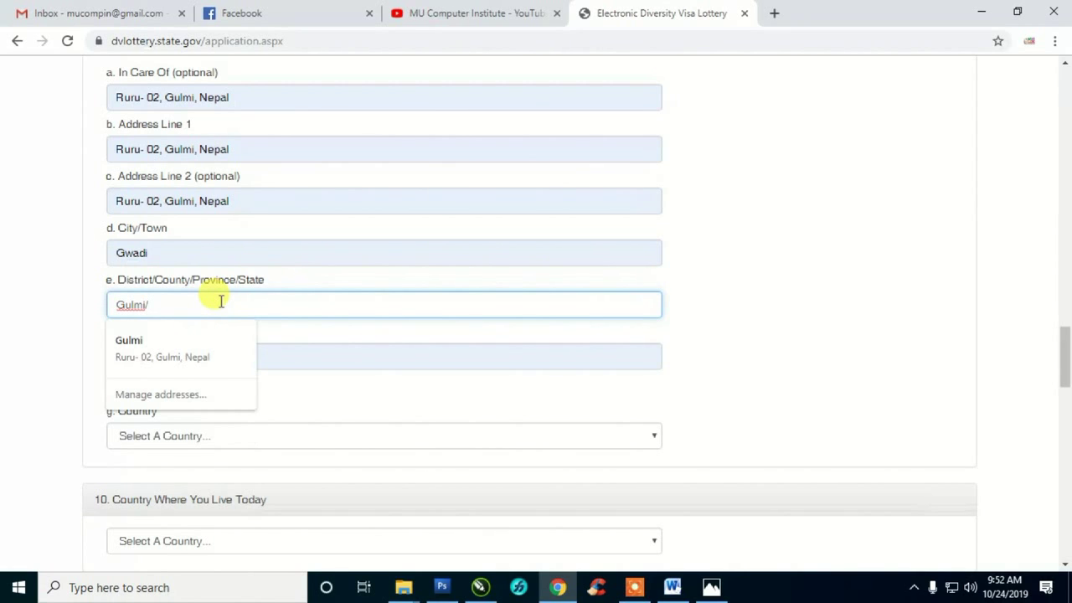
type("Nepal/5 No.")
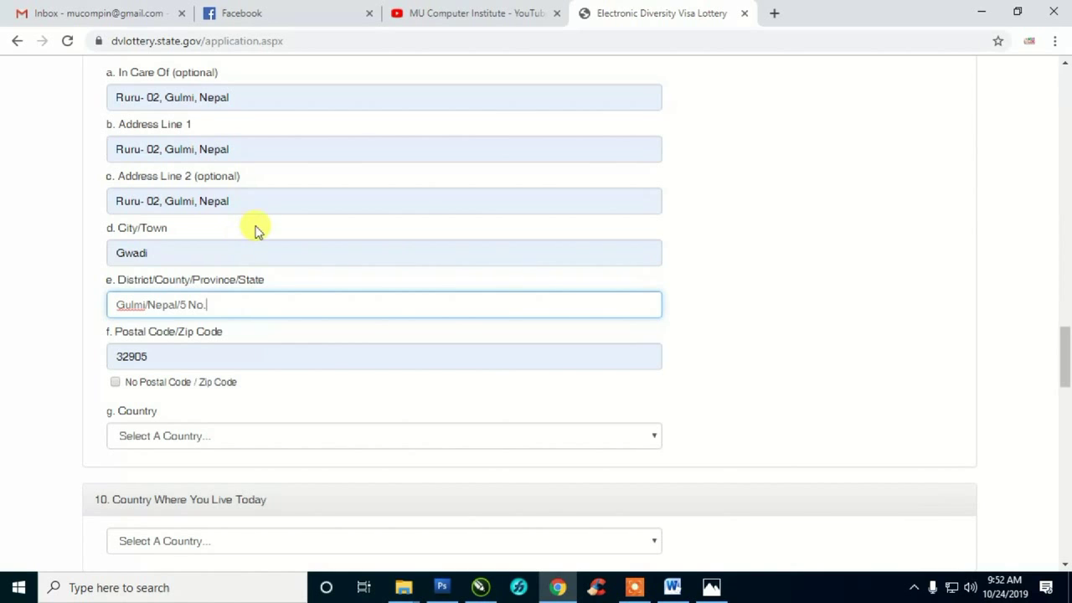
- Refill the postal code from the saved suggestion, leaving 'No Postal Code' unchecked
scroll(252, 226, "down", 1)
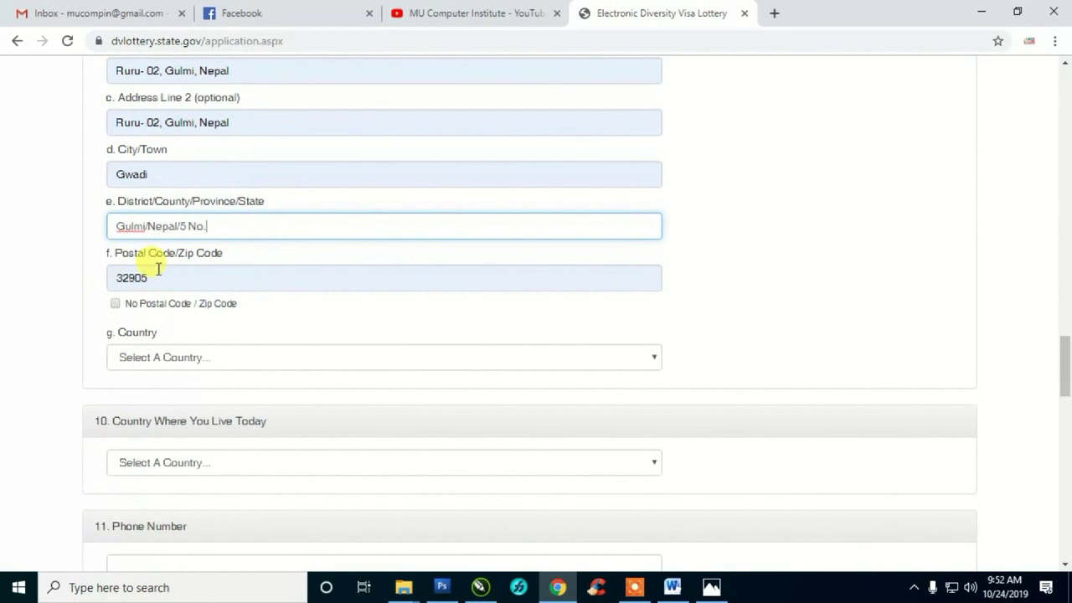
left_click(222, 279)
left_click_drag(222, 279, 41, 287)
left_click(215, 275)
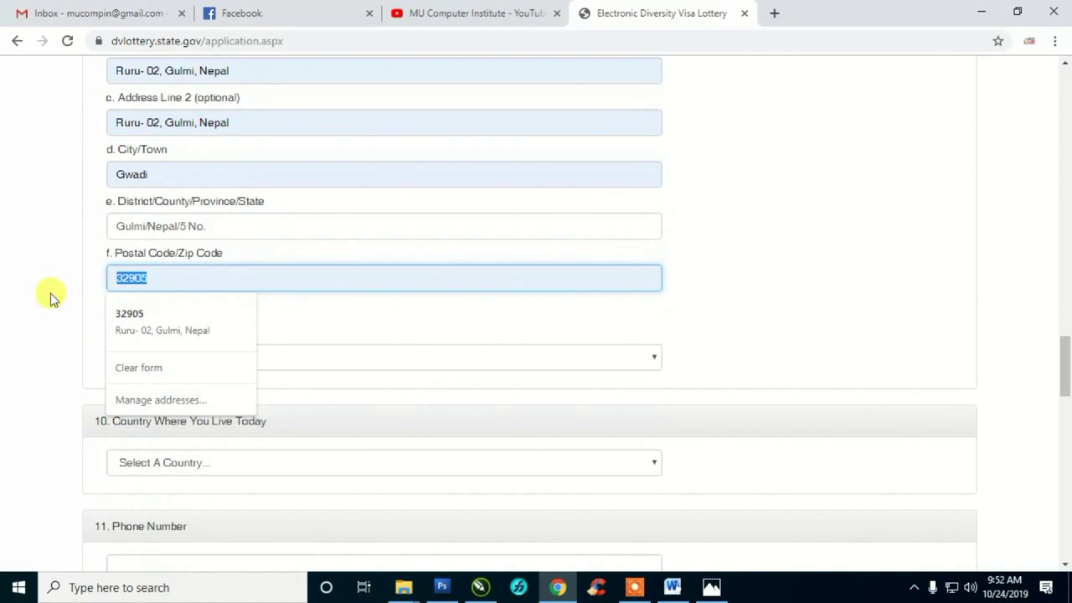
left_click(306, 235)
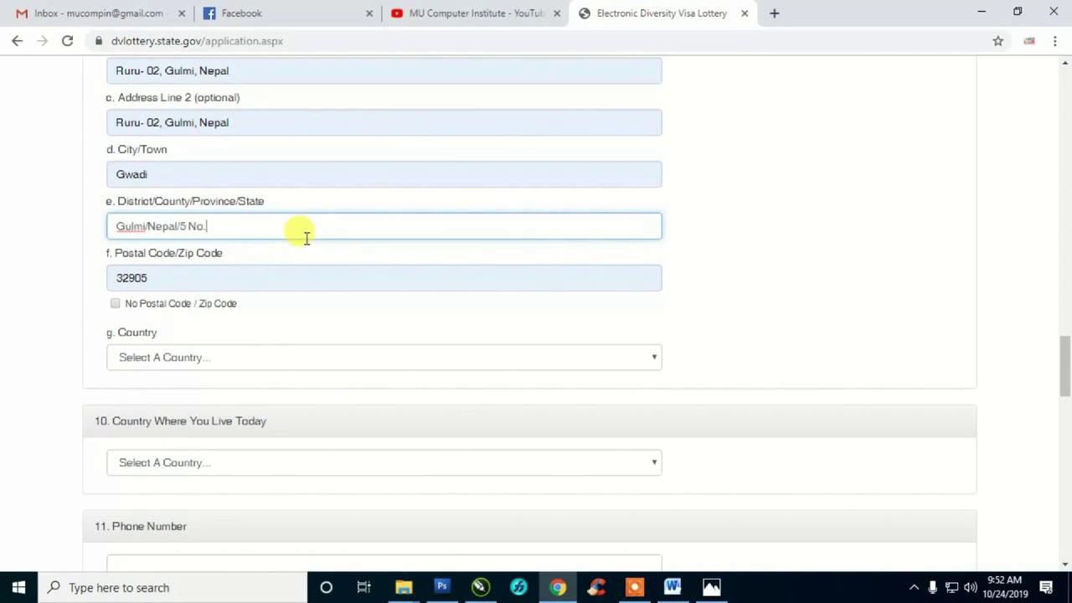
left_click(70, 278)
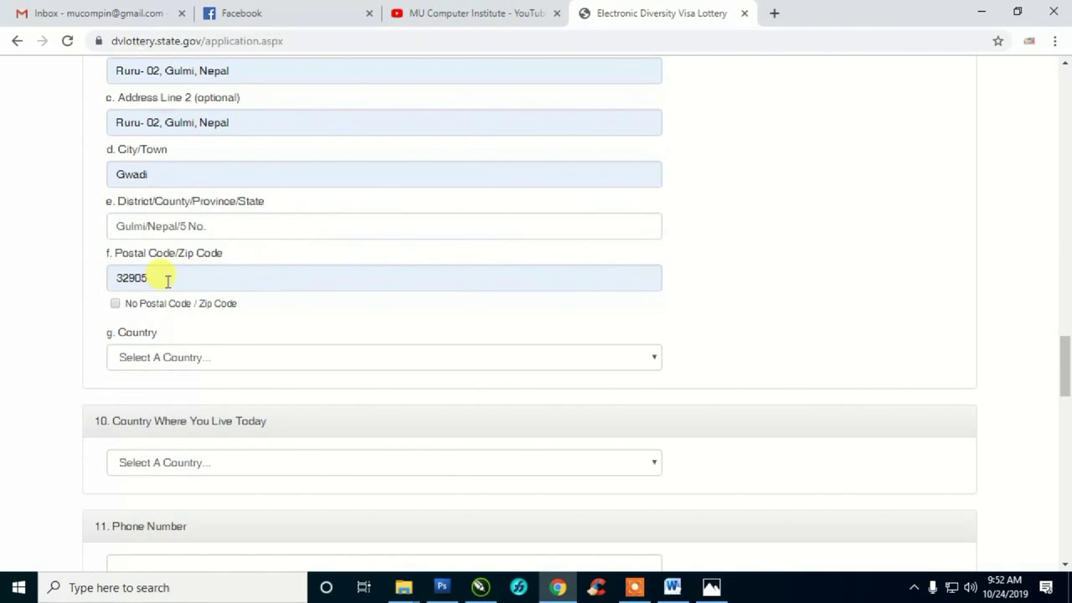
scroll(276, 282, "down", 1)
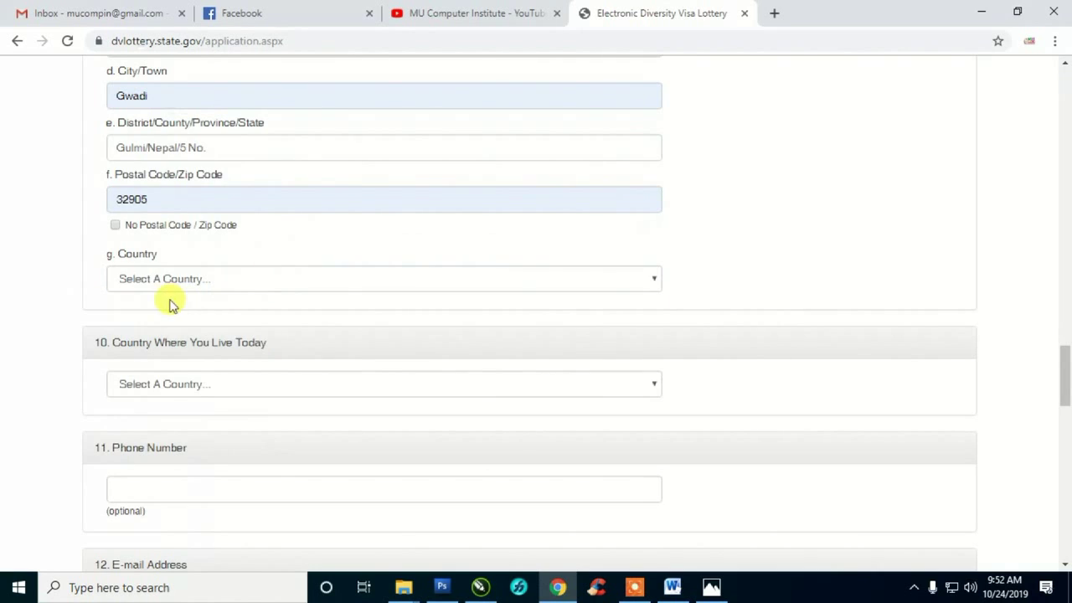
left_click(115, 226)
left_click(143, 198)
left_click(153, 232)
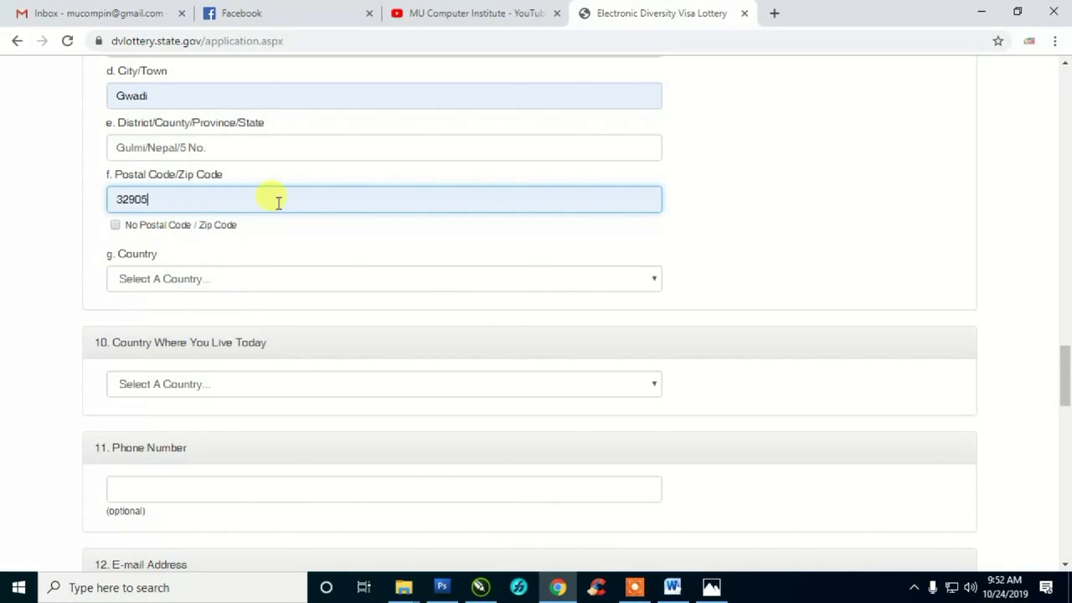
left_click(349, 246)
- Set both the mailing address country and the country where you live today to Nepal
scroll(310, 239, "down", 1)
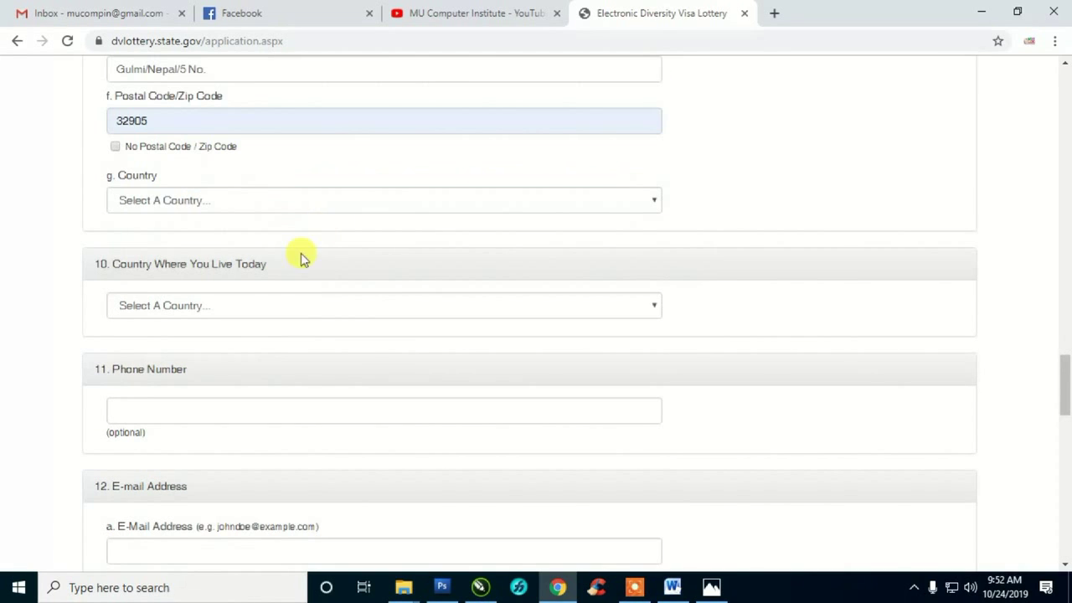
left_click(226, 201)
type("nepal")
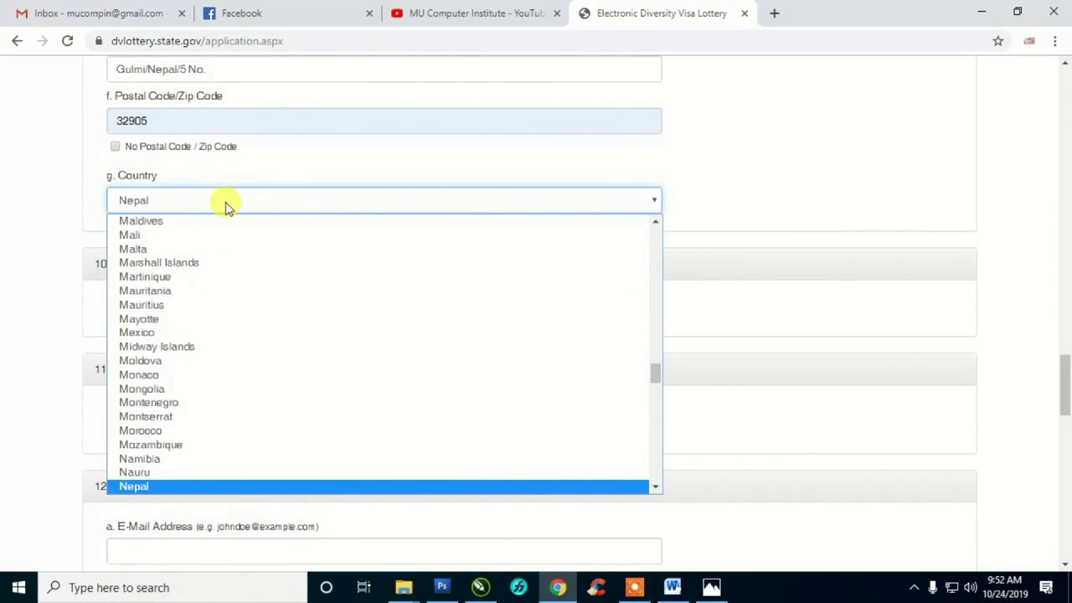
left_click(137, 483)
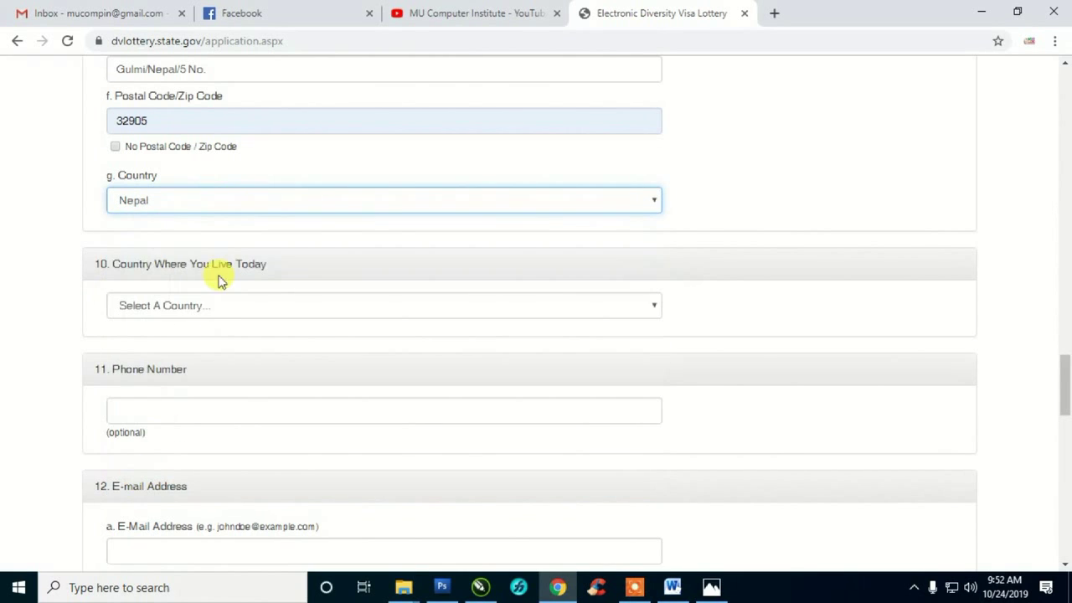
scroll(218, 272, "down", 2)
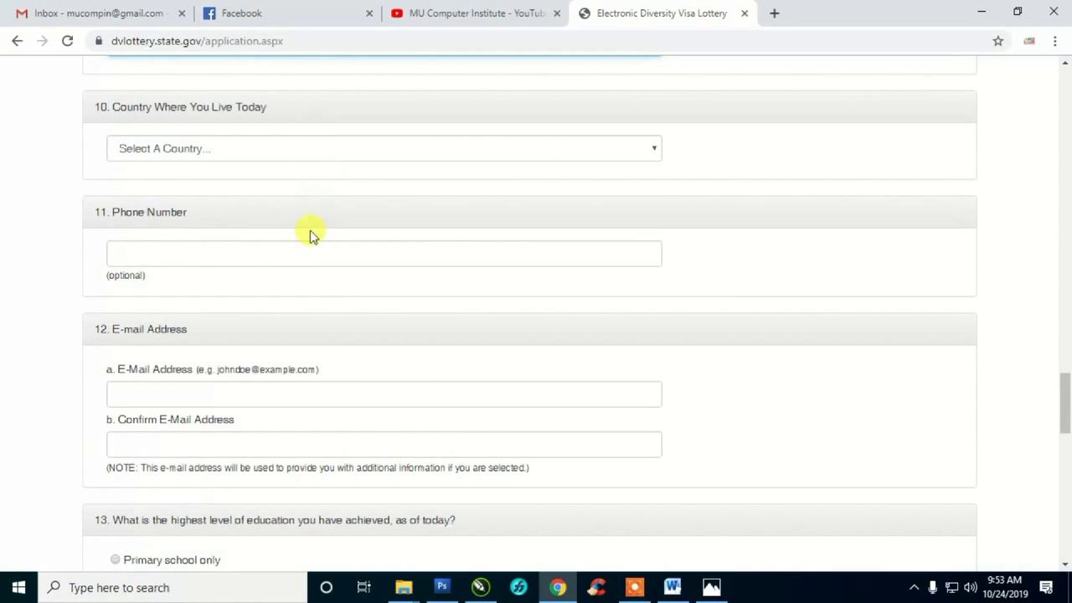
left_click(259, 150)
type("nepal")
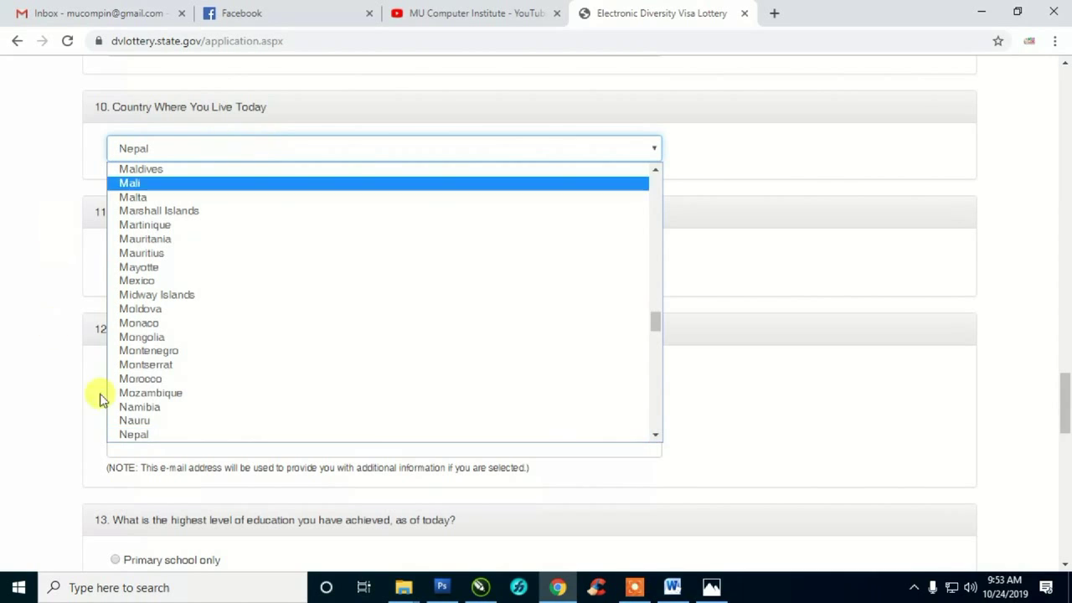
left_click(143, 435)
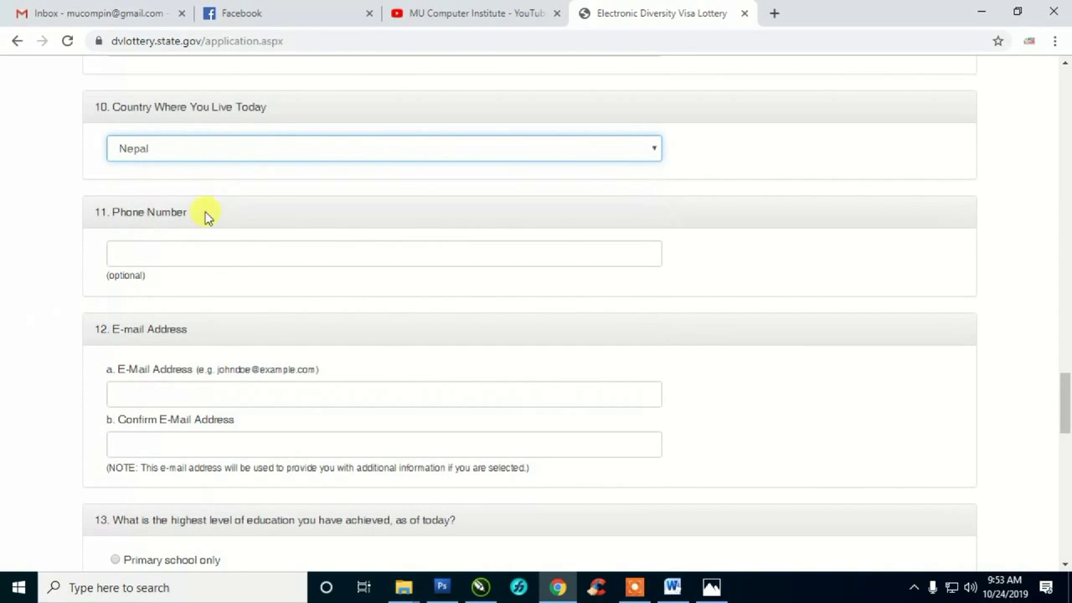
- Fill the phone number from the saved autofill suggestion
scroll(206, 213, "down", 1)
left_click(192, 175)
left_click(162, 216)
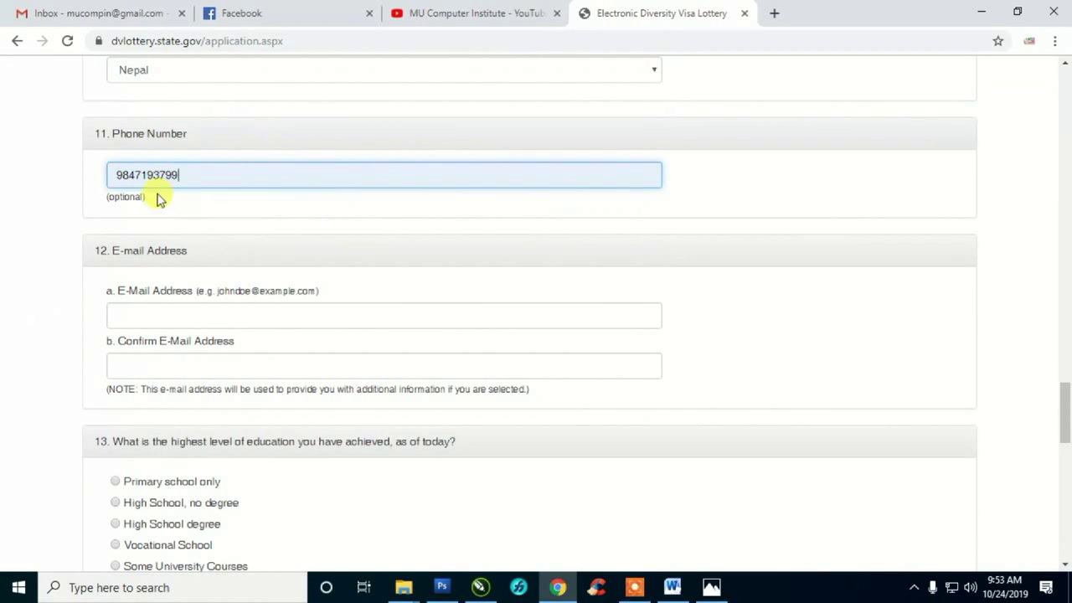
scroll(243, 253, "down", 1)
- Fill E-Mail Address and Confirm E-Mail Address from the saved autofill suggestion
left_click(187, 237)
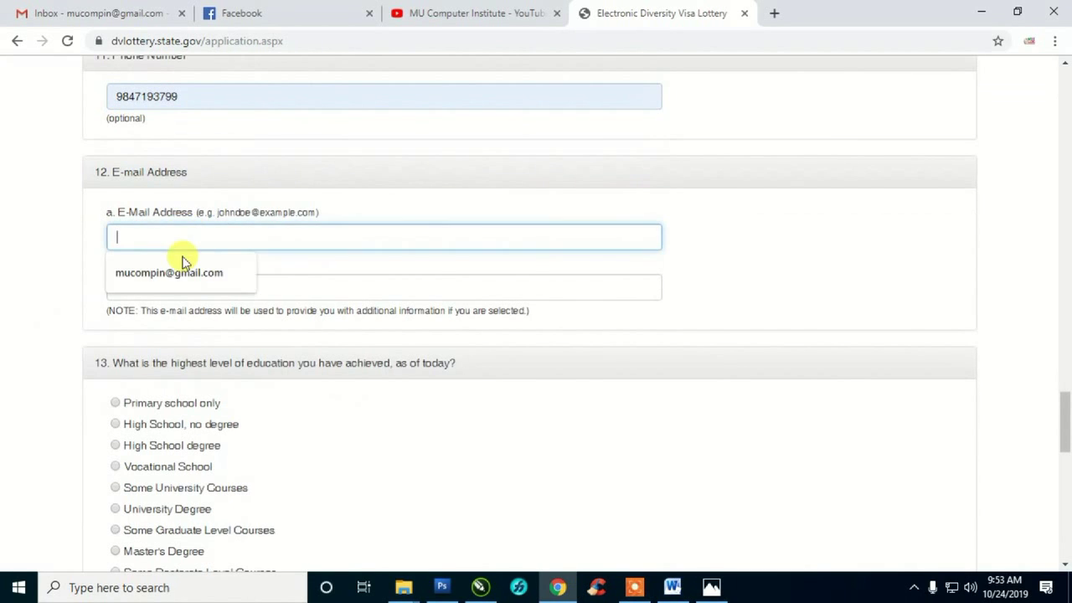
left_click(180, 270)
left_click(163, 287)
left_click(172, 319)
scroll(269, 239, "down", 2)
scroll(269, 239, "down", 1)
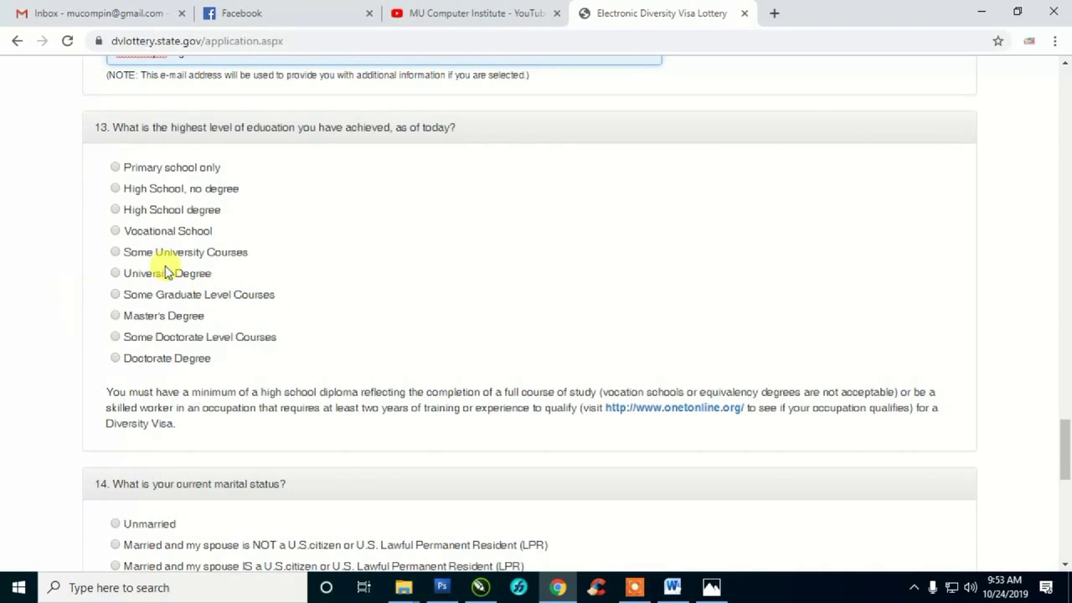
- Select High School degree as the highest level of education
left_click(115, 212)
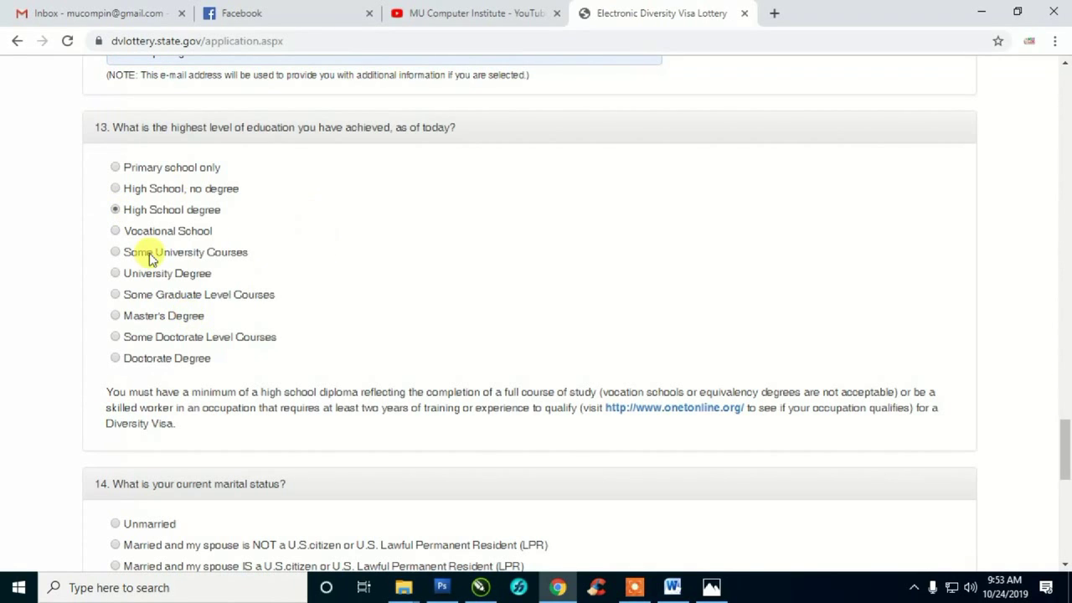
scroll(277, 278, "down", 1)
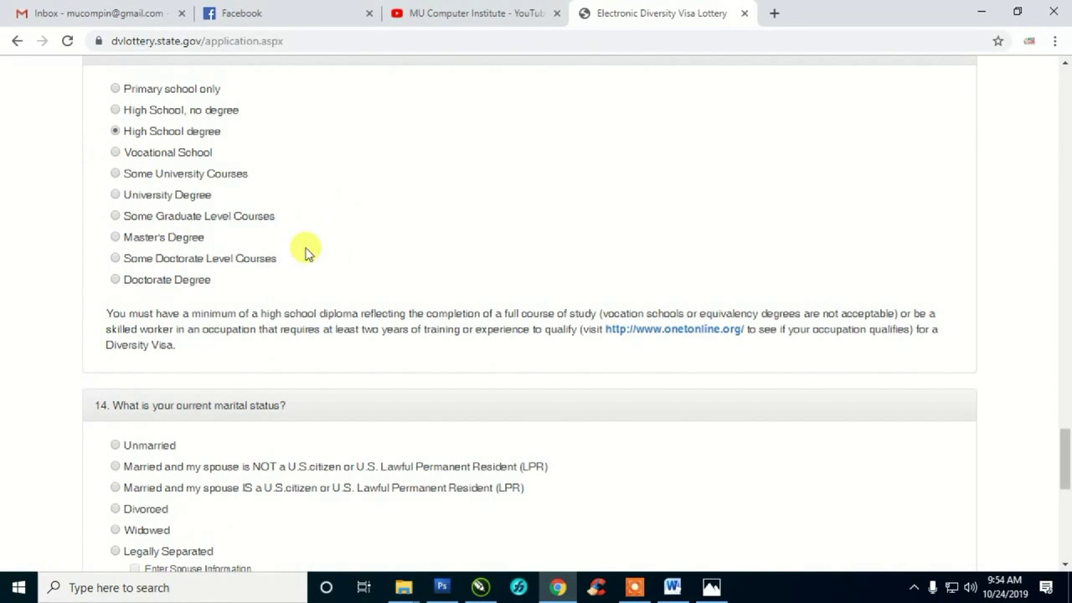
scroll(211, 242, "down", 2)
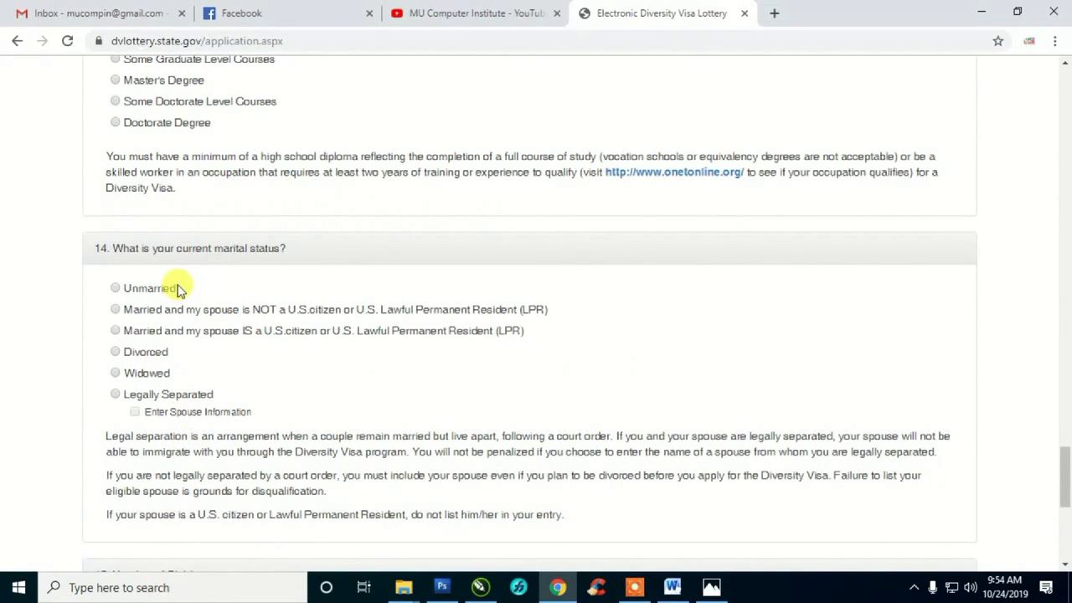
scroll(177, 294, "down", 1)
scroll(207, 270, "up", 1)
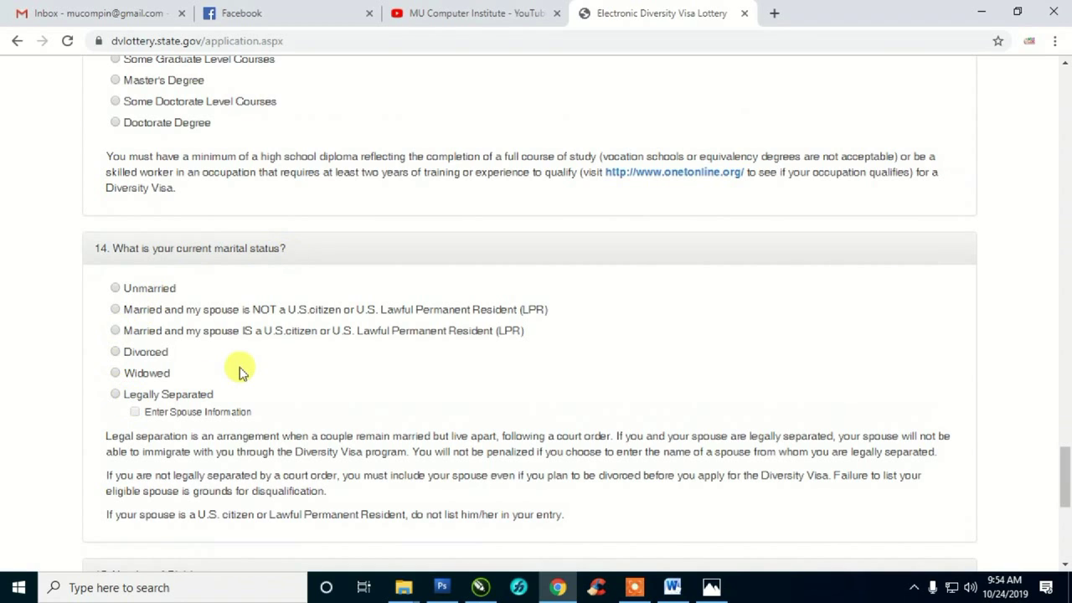
- Set marital status to married with a spouse who is not a U.S. citizen or LPR
left_click(115, 289)
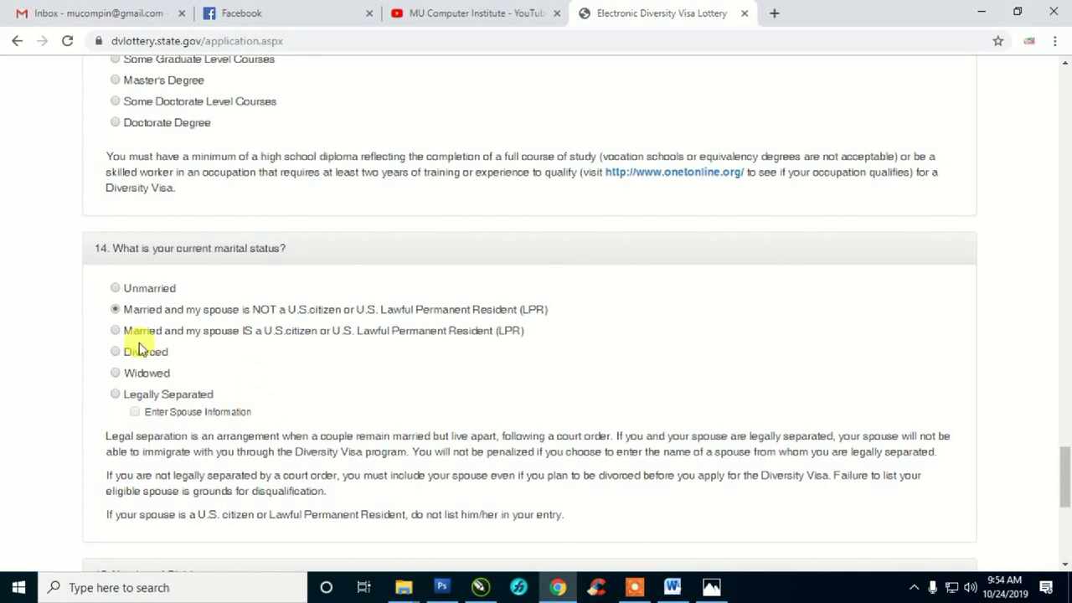
left_click(116, 288)
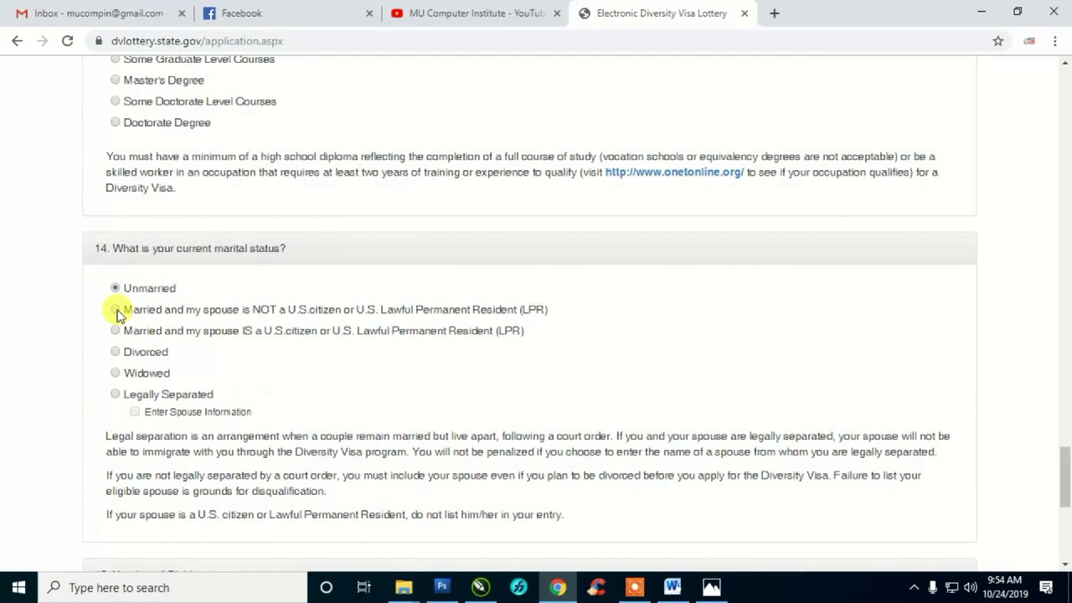
left_click(116, 310)
- Enter 0 as the Number of Children
scroll(284, 339, "down", 3)
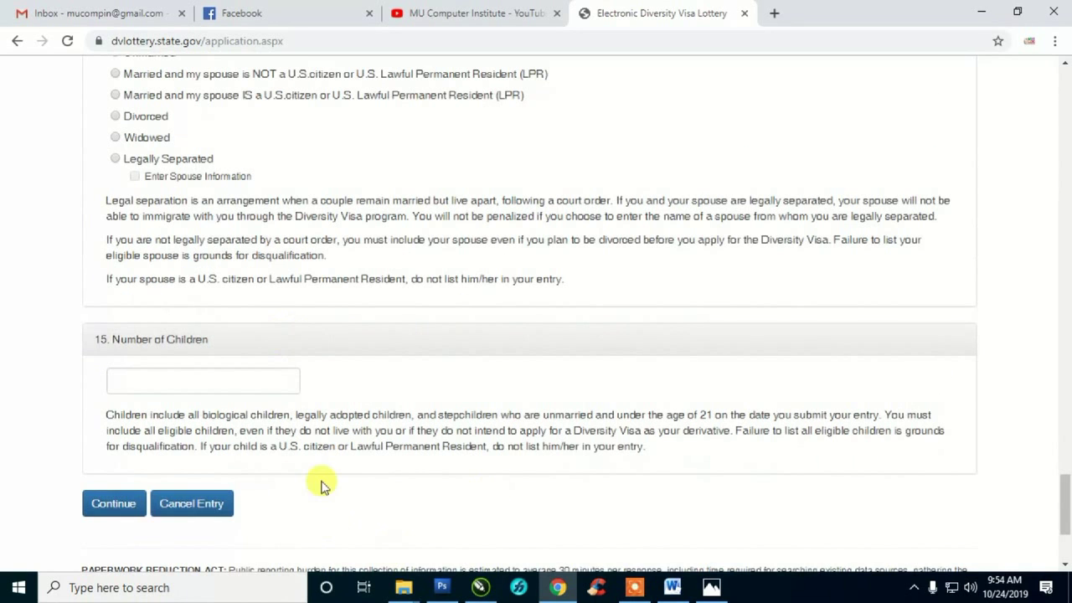
left_click(181, 381)
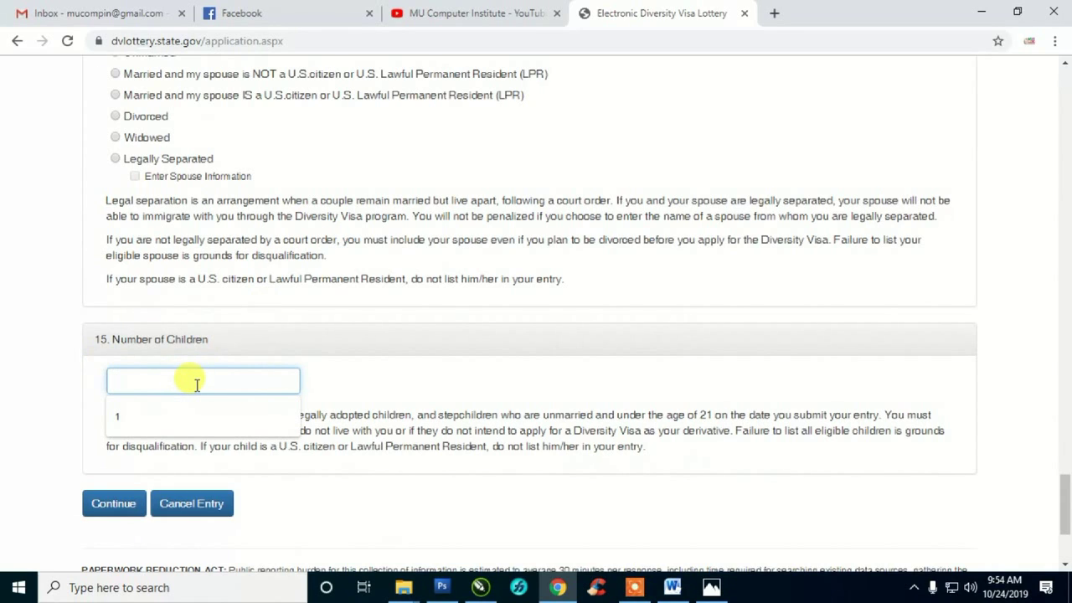
type("0")
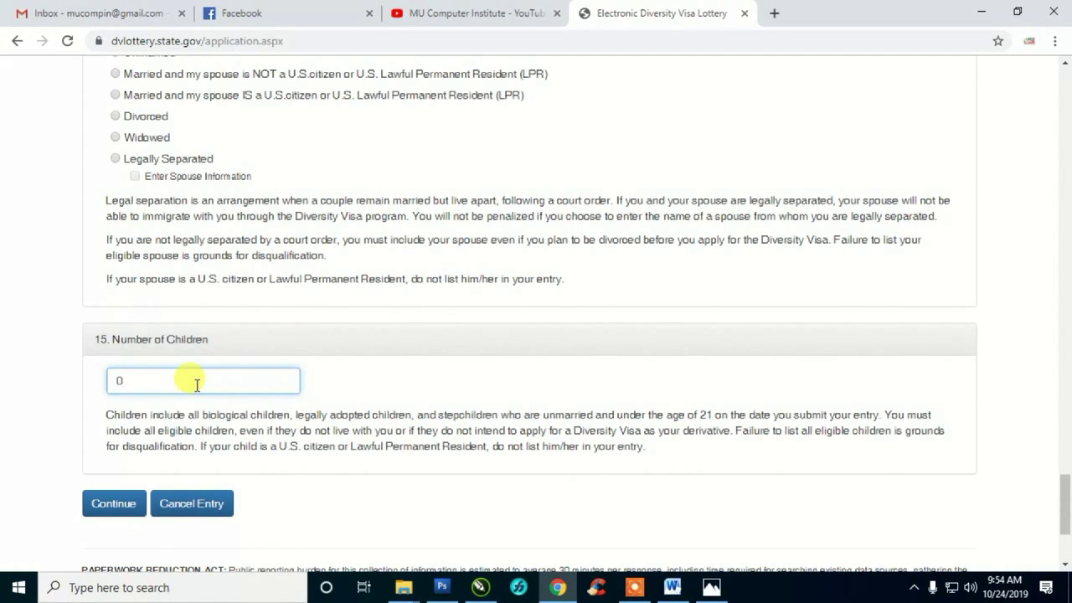
scroll(192, 385, "up", 1)
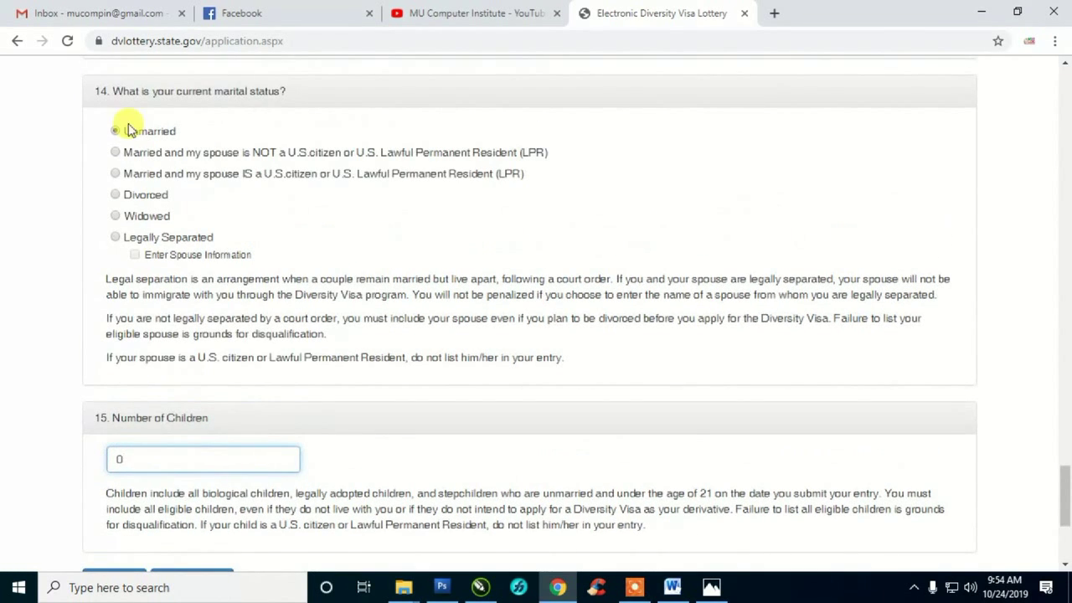
left_click_drag(129, 460, 75, 464)
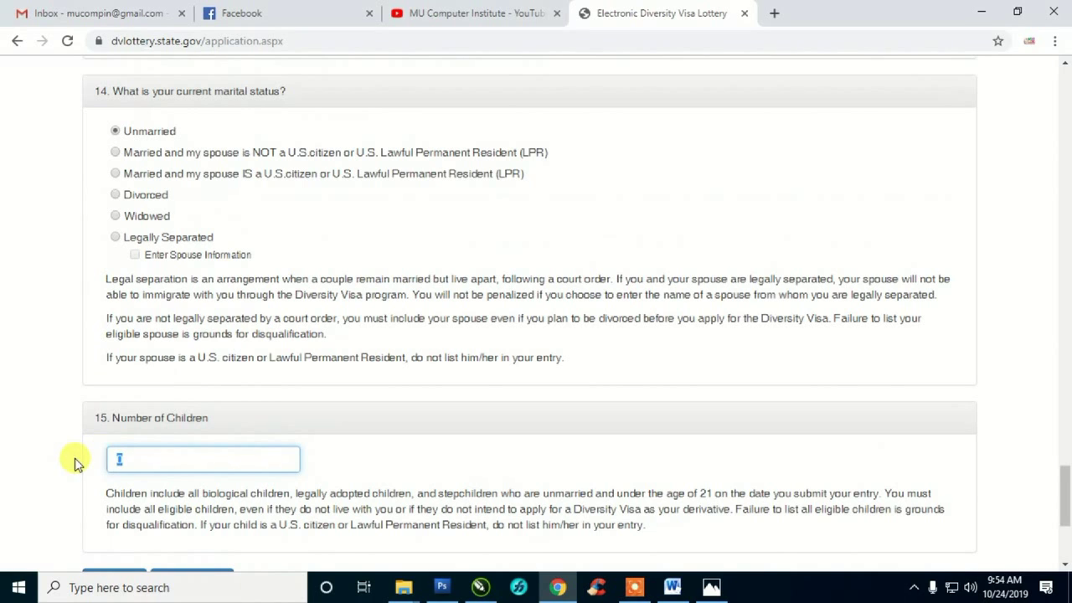
type("1")
scroll(192, 381, "down", 1)
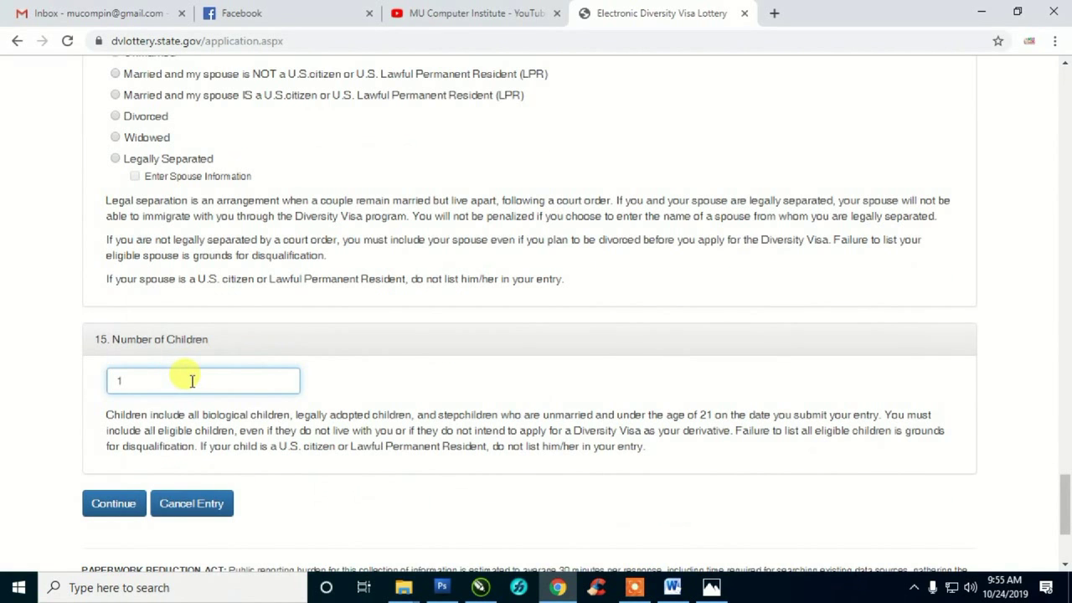
left_click_drag(192, 381, 73, 388)
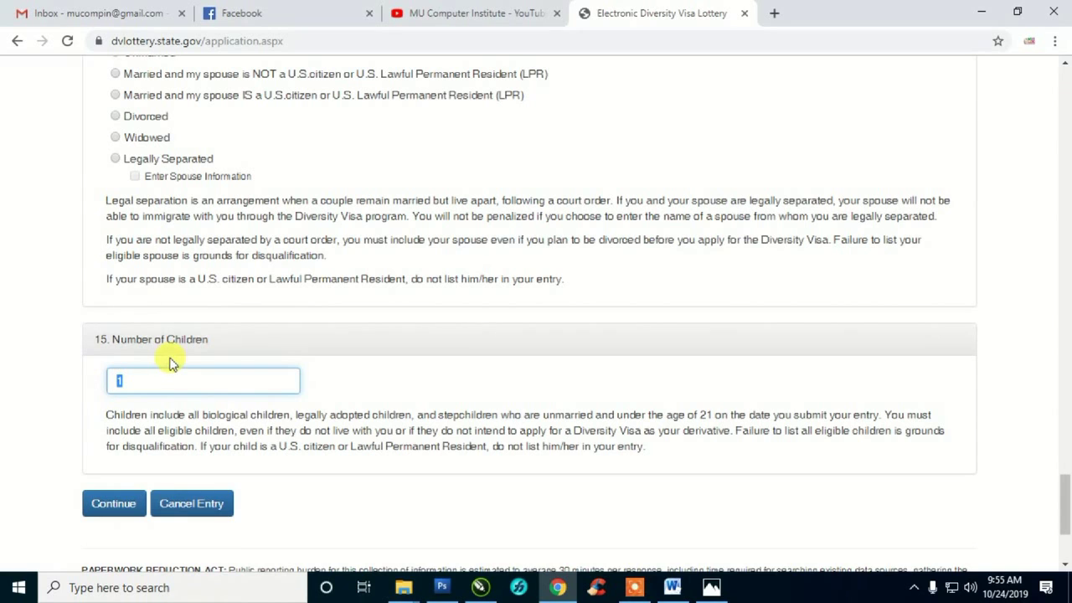
left_click(280, 383)
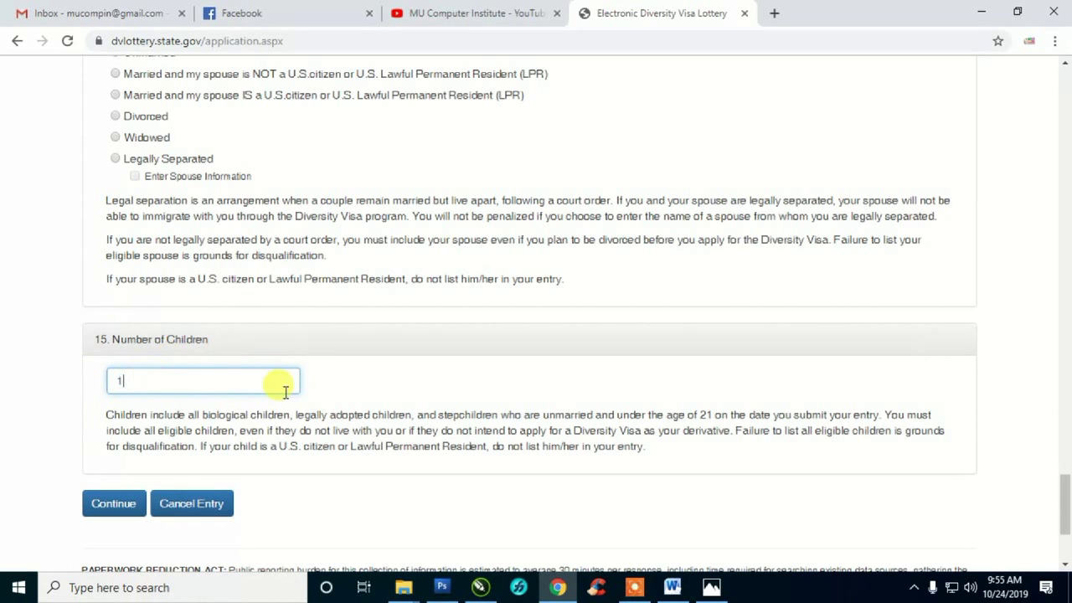
scroll(279, 382, "up", 1)
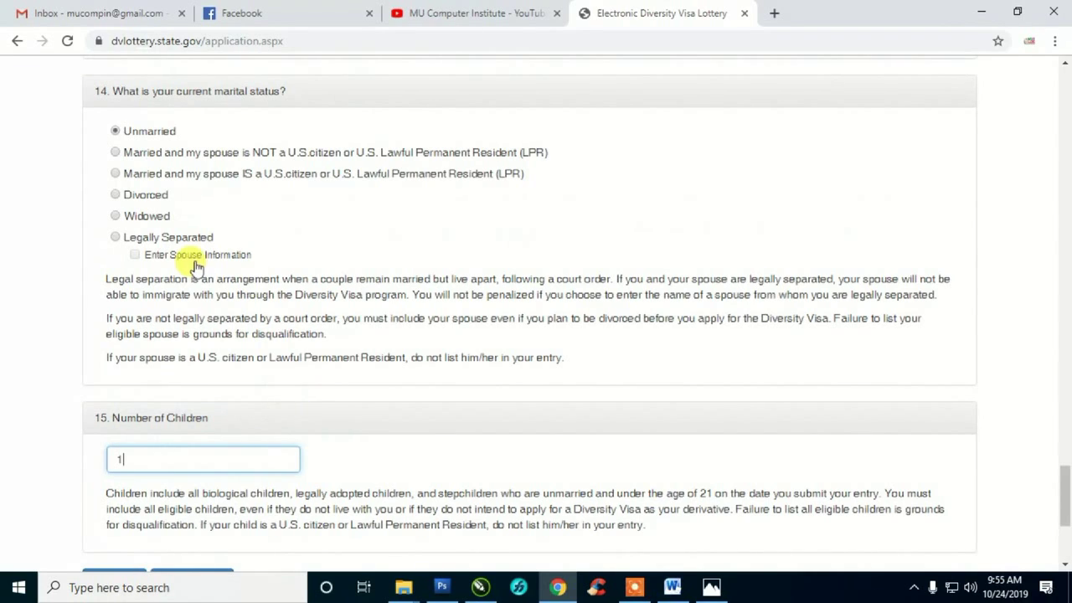
left_click_drag(147, 474, 51, 469)
left_click_drag(203, 457, 8, 495)
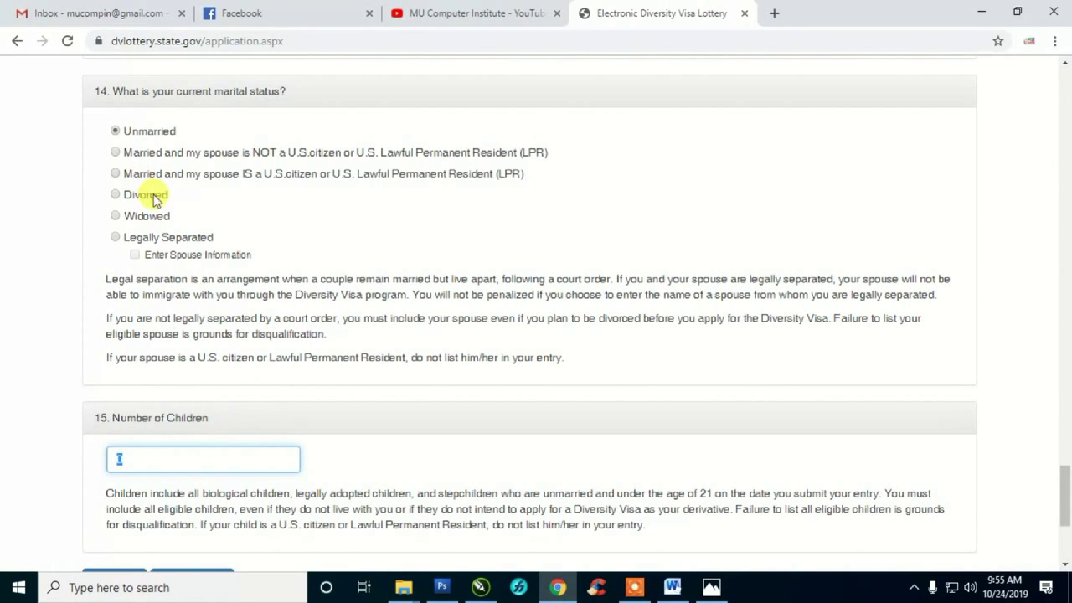
scroll(251, 283, "down", 1)
scroll(132, 194, "up", 2)
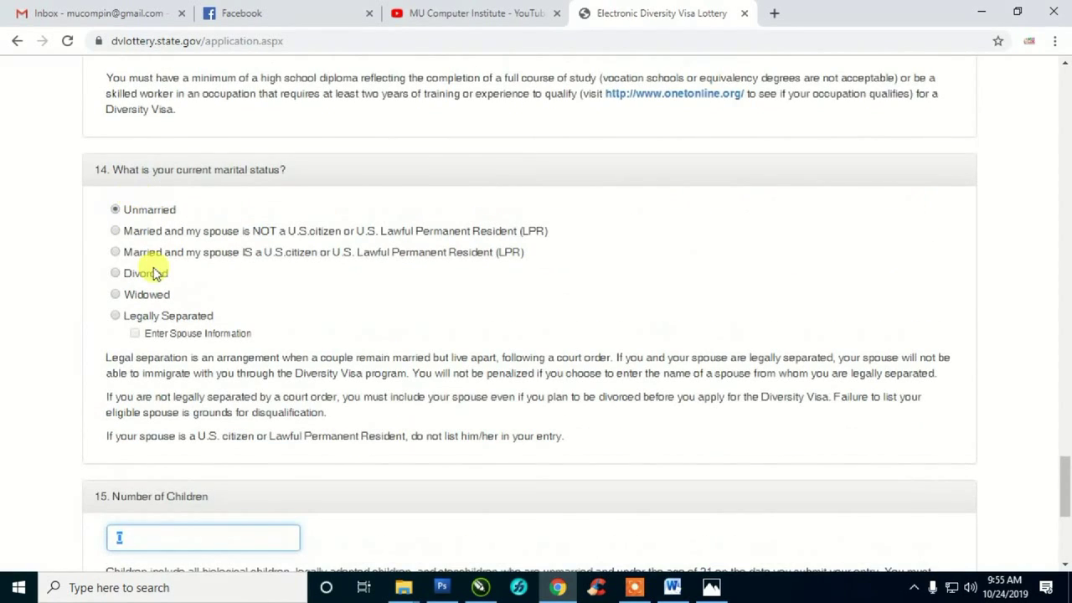
- Reselect married with a spouse who is not a U.S. citizen or LPR
left_click(116, 231)
scroll(192, 494, "down", 1)
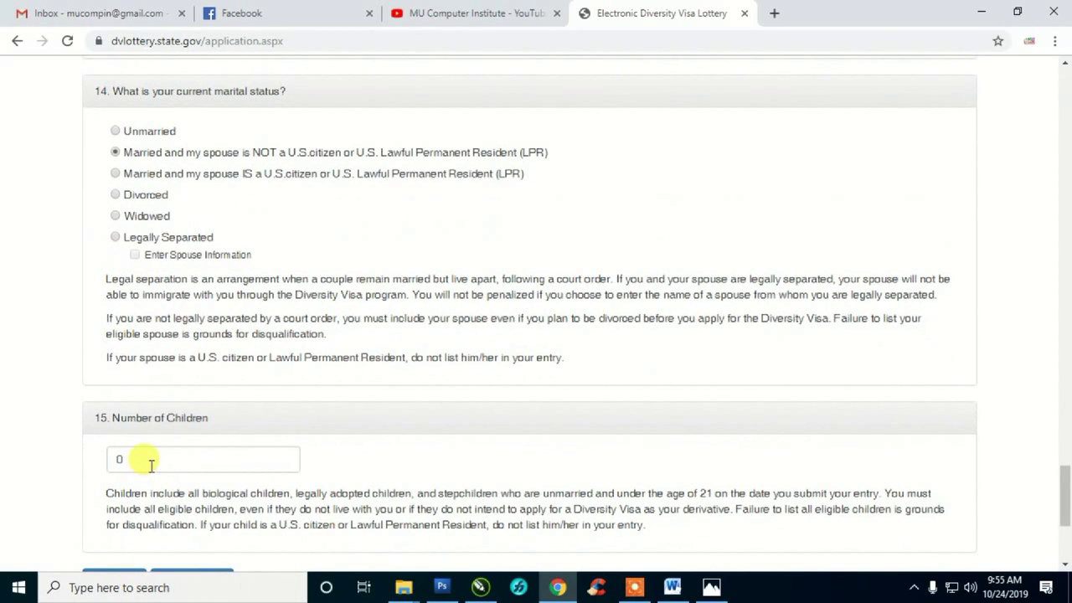
scroll(226, 398, "down", 2)
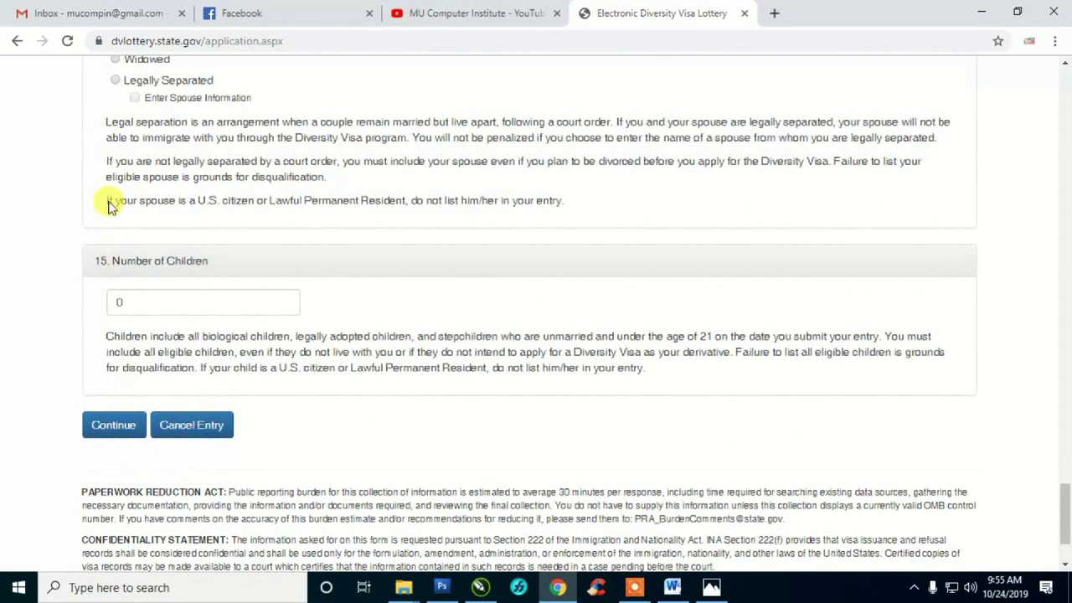
- Submit Part One to load Part Two – Derivatives
left_click(137, 301)
left_click(113, 425)
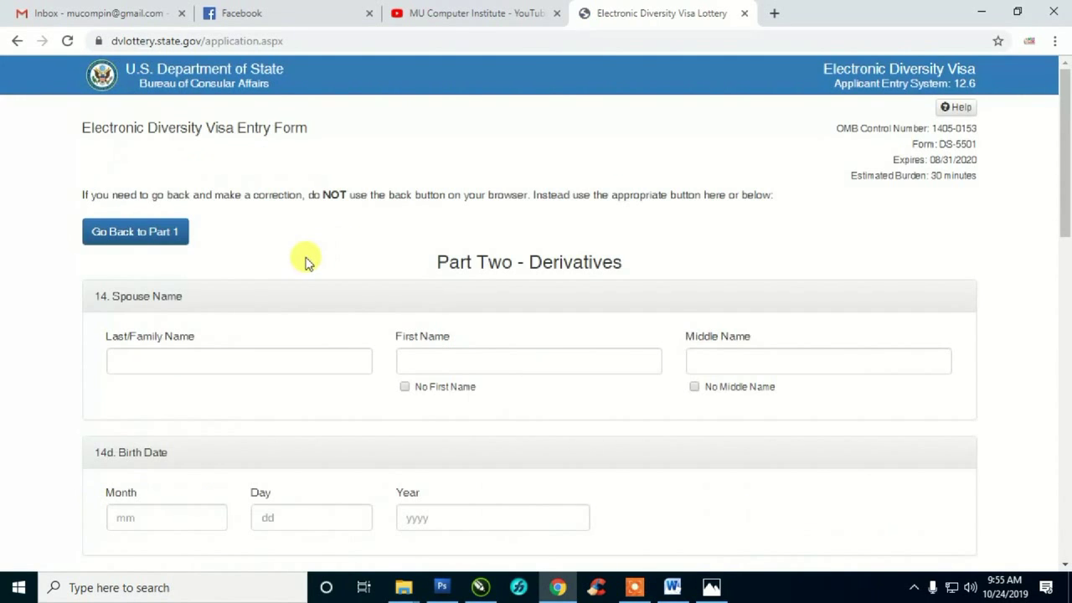
scroll(302, 267, "down", 2)
- Look through the spouse name and birth city fields down to the Spouse Photograph section
left_click(156, 208)
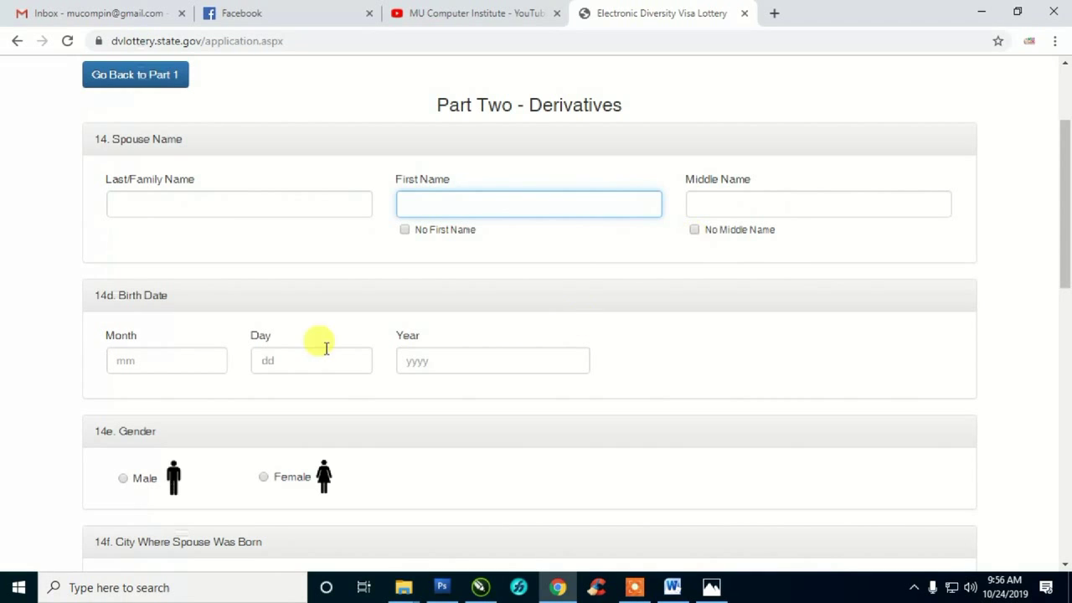
scroll(146, 311, "down", 1)
scroll(125, 289, "down", 1)
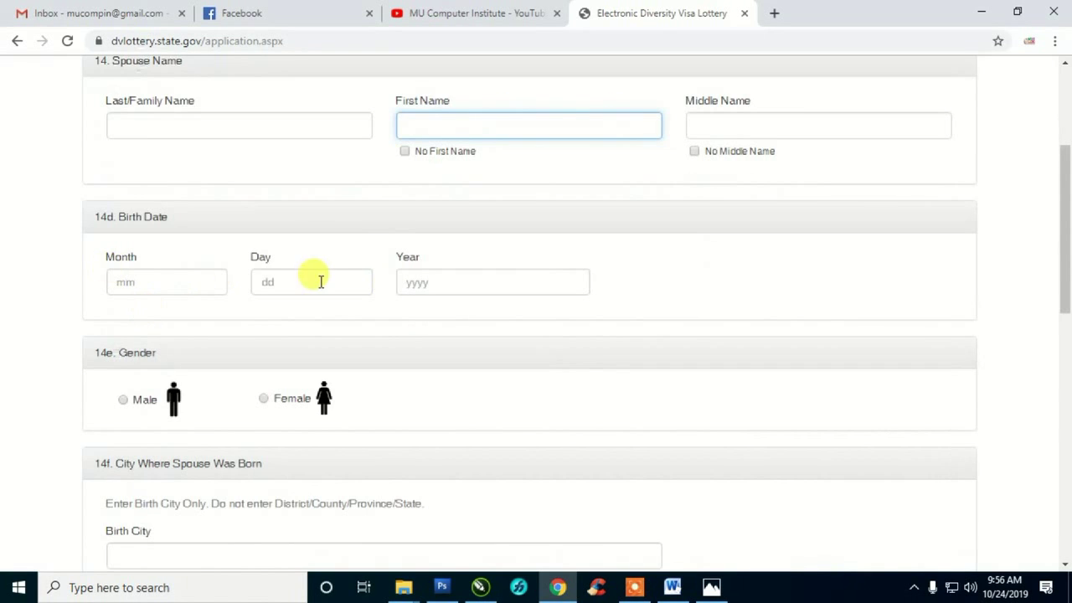
scroll(185, 298, "down", 2)
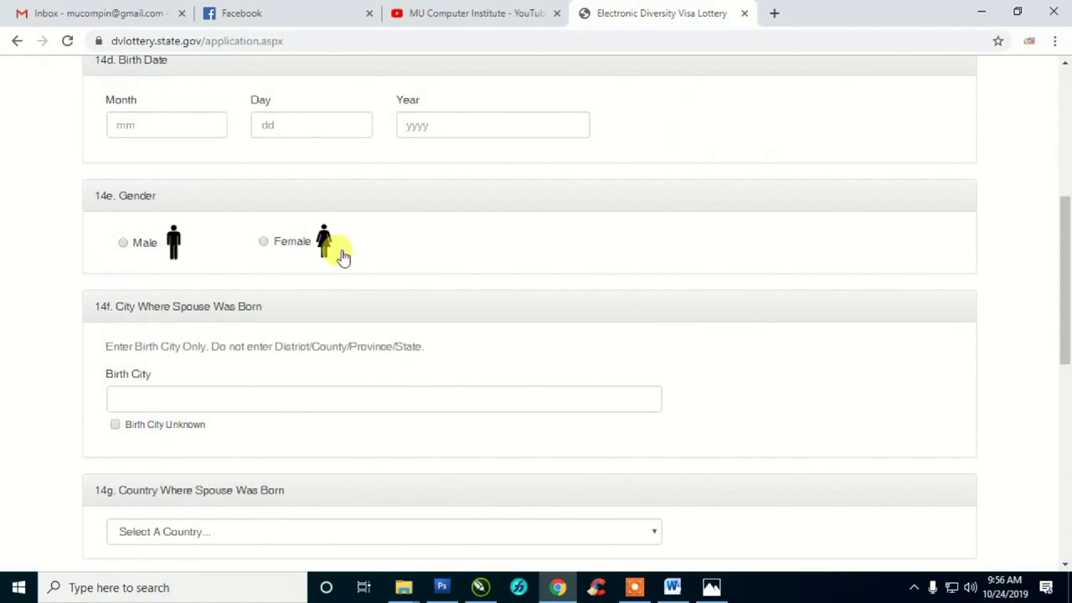
scroll(151, 323, "down", 1)
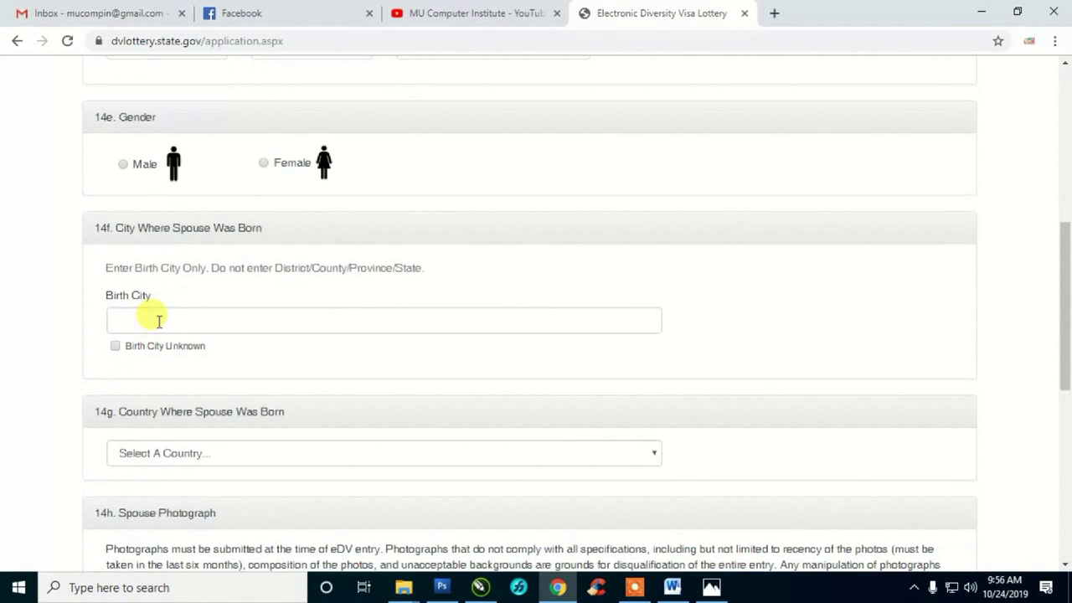
left_click(162, 319)
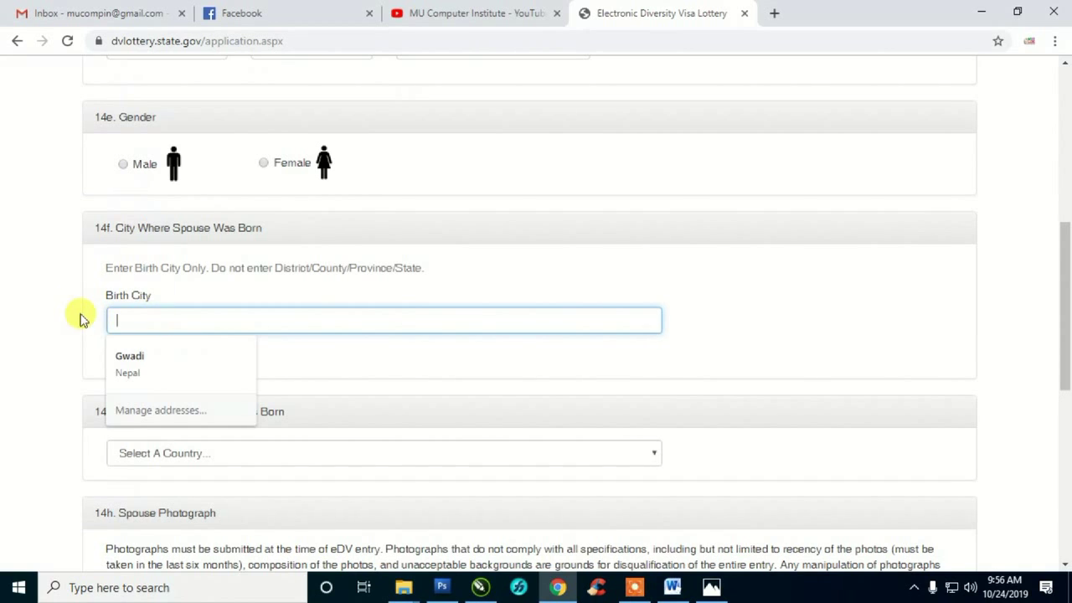
left_click(113, 340)
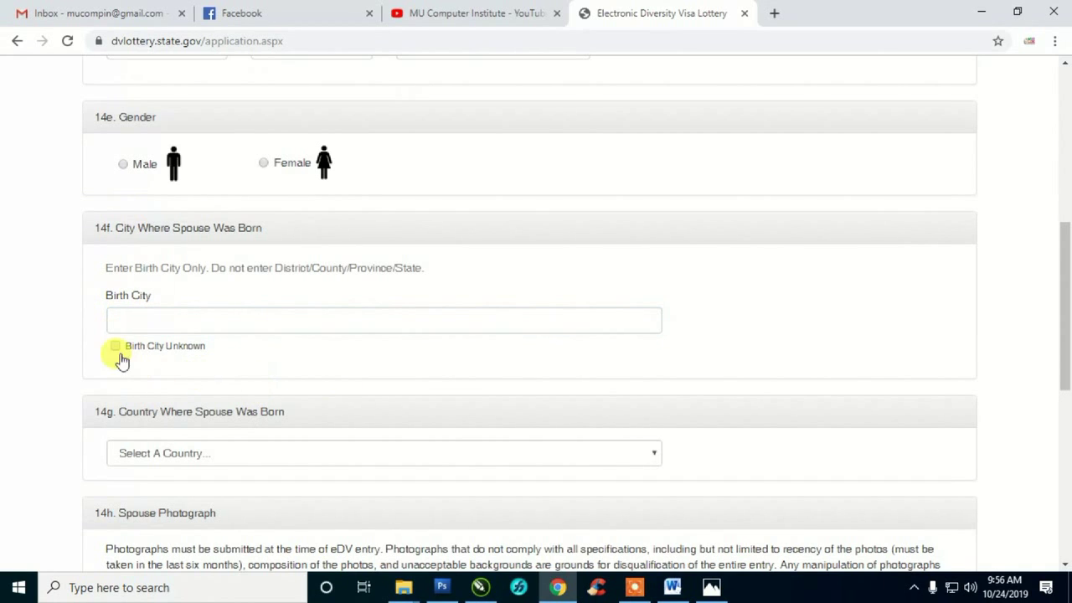
scroll(130, 318, "down", 1)
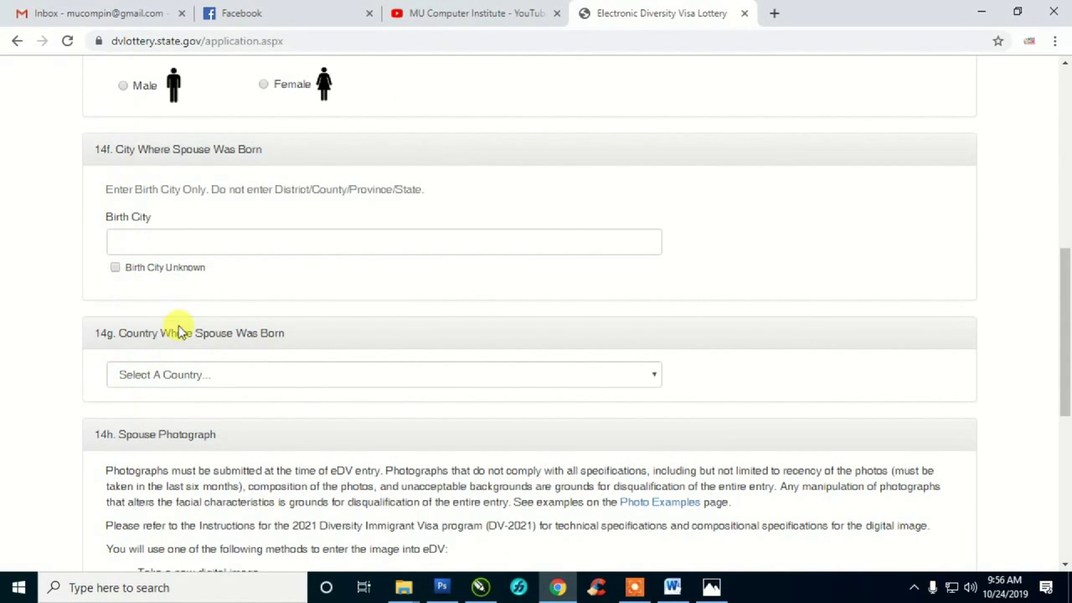
scroll(134, 335, "down", 1)
scroll(235, 302, "down", 1)
scroll(201, 301, "down", 2)
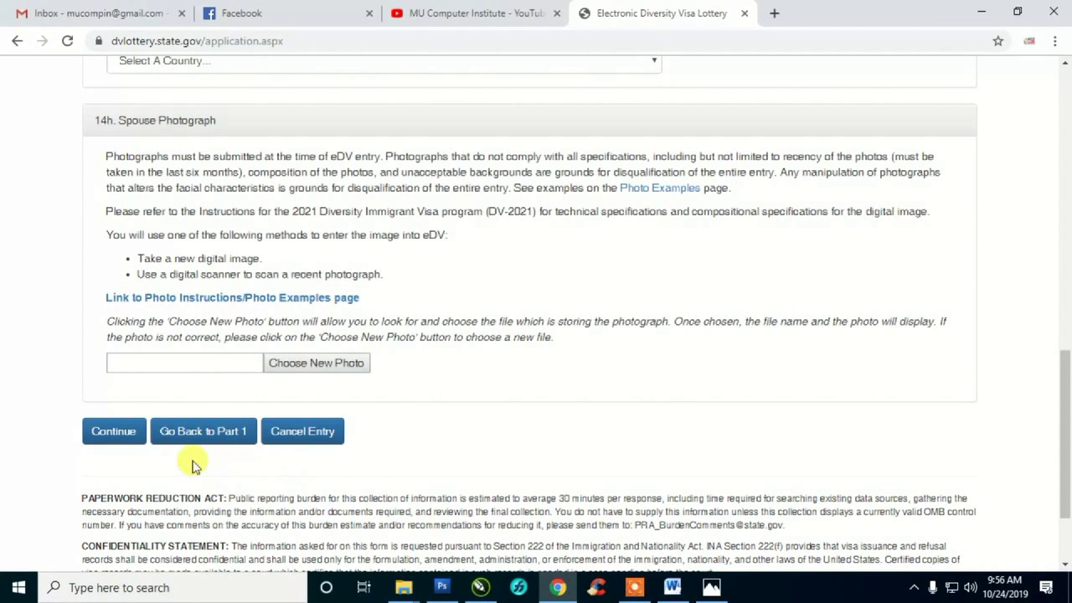
- Return to Part One, change Number of Children to 1, and continue to Part Two
left_click(188, 432)
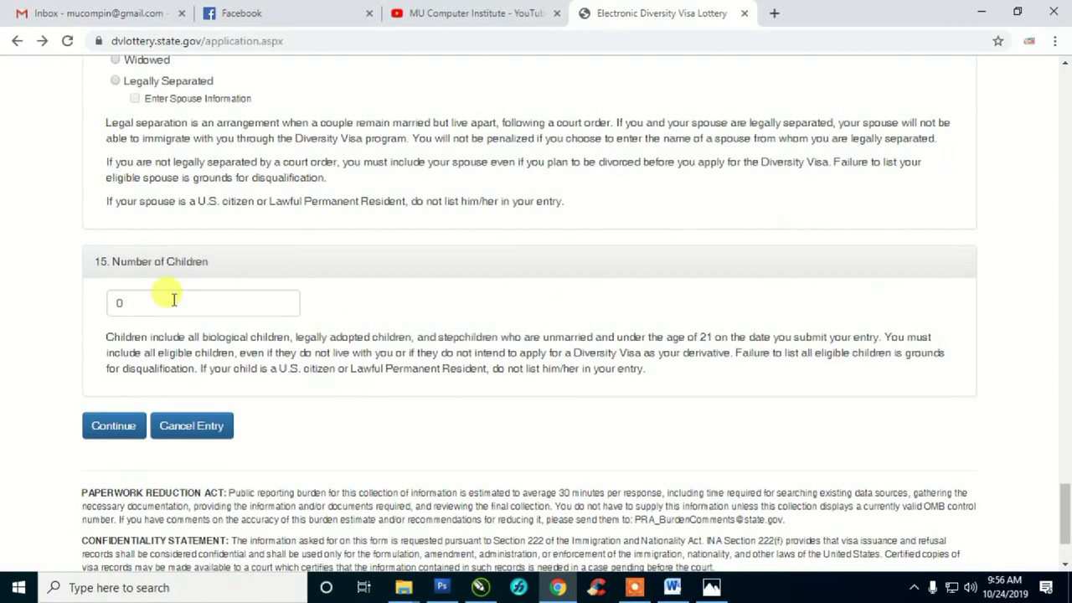
left_click(172, 300)
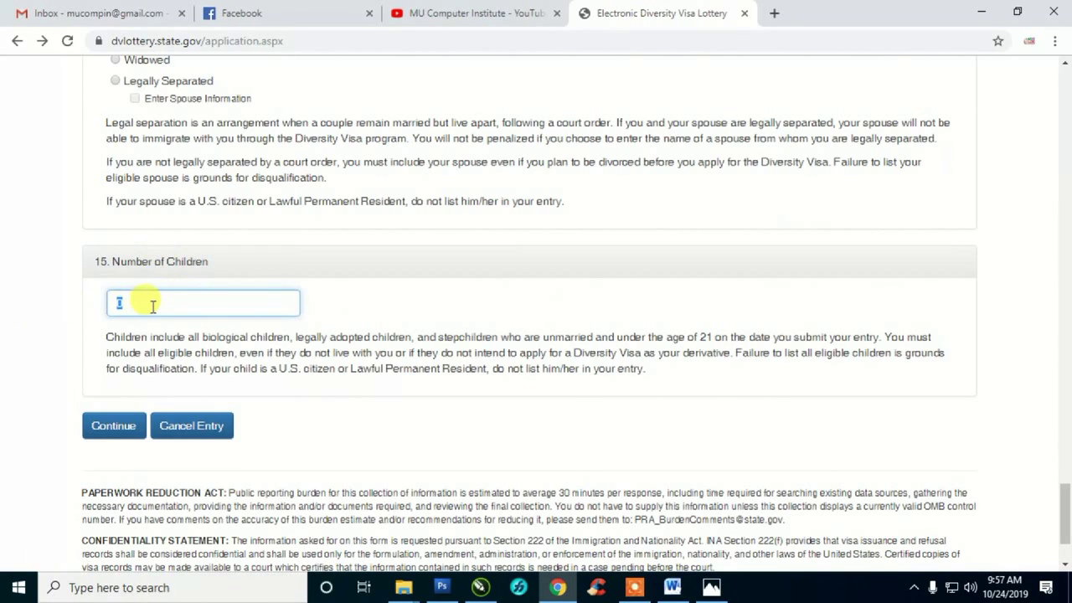
type("0")
key("ctrl+a")
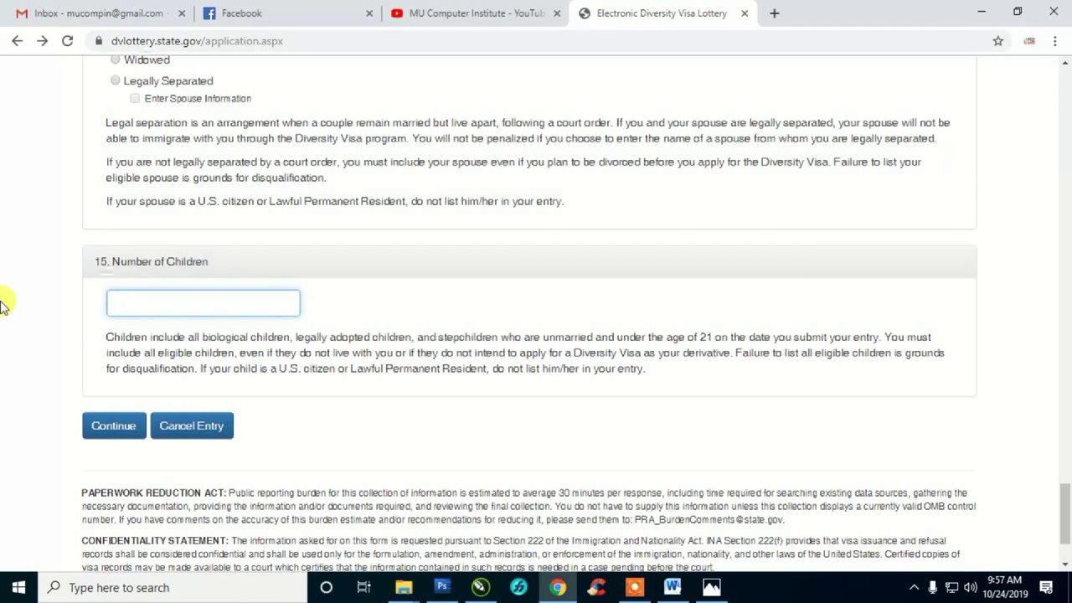
left_click(139, 429)
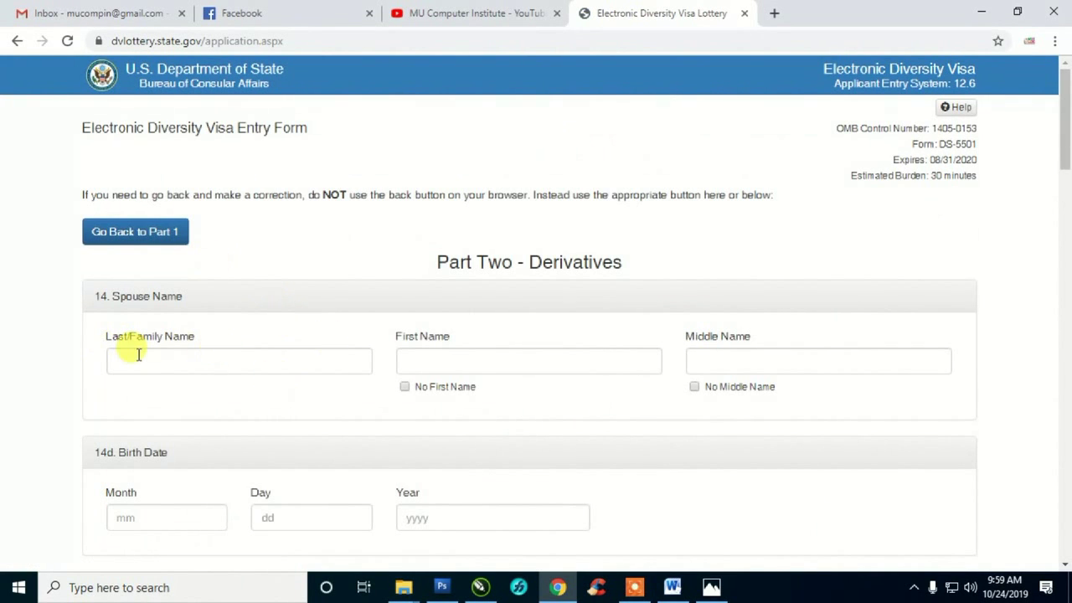
scroll(325, 369, "down", 2)
scroll(326, 368, "down", 5)
scroll(325, 369, "down", 2)
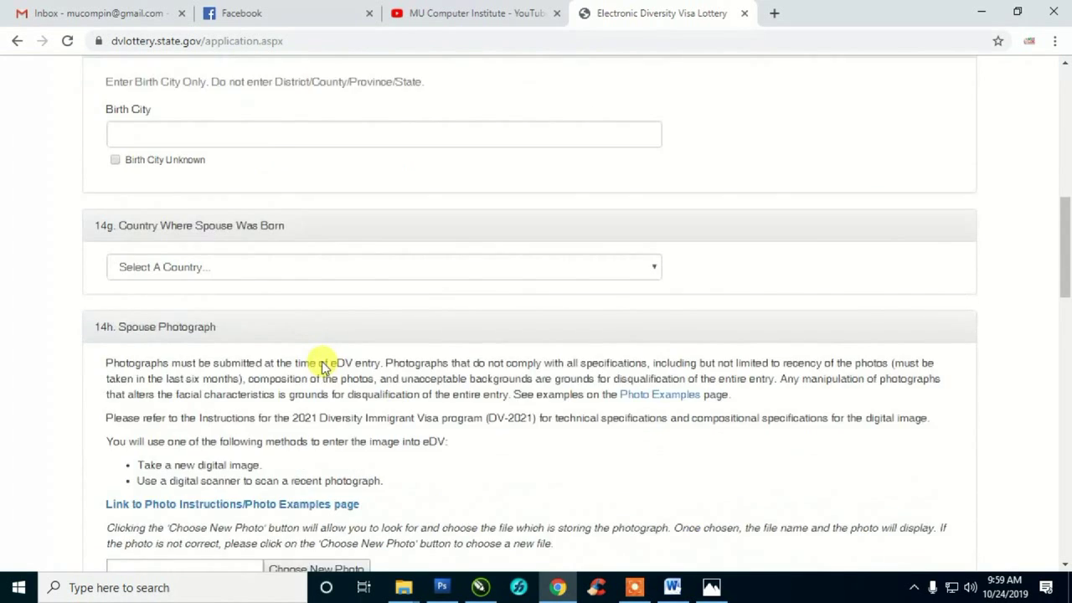
scroll(325, 369, "down", 1)
scroll(325, 369, "down", 2)
scroll(322, 367, "down", 1)
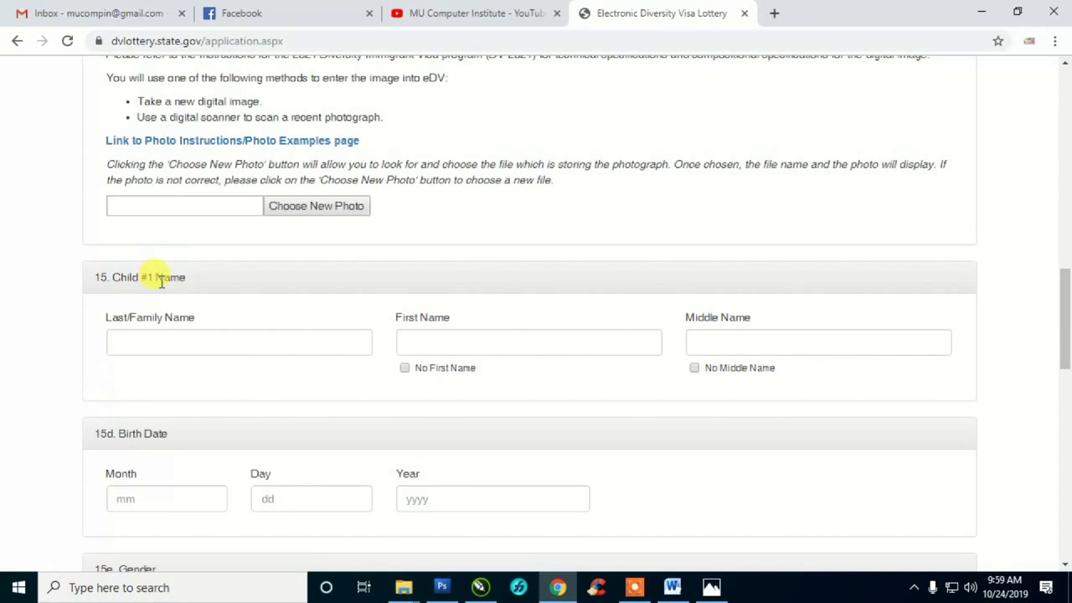
scroll(161, 289, "down", 2)
scroll(160, 435, "down", 6)
scroll(168, 394, "down", 3)
scroll(172, 353, "up", 2)
scroll(163, 319, "up", 8)
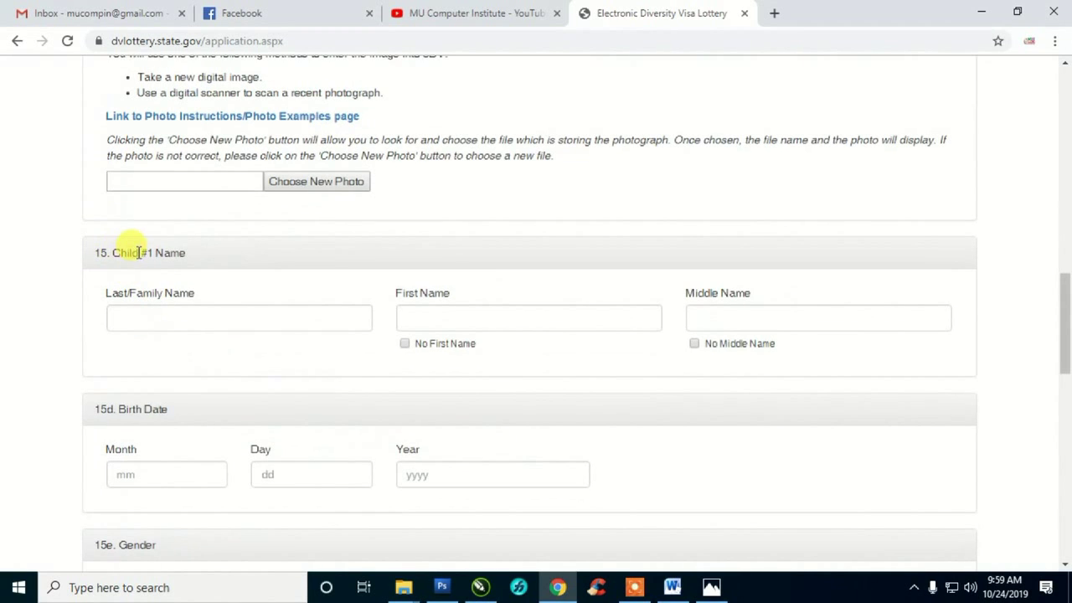
left_click(172, 316)
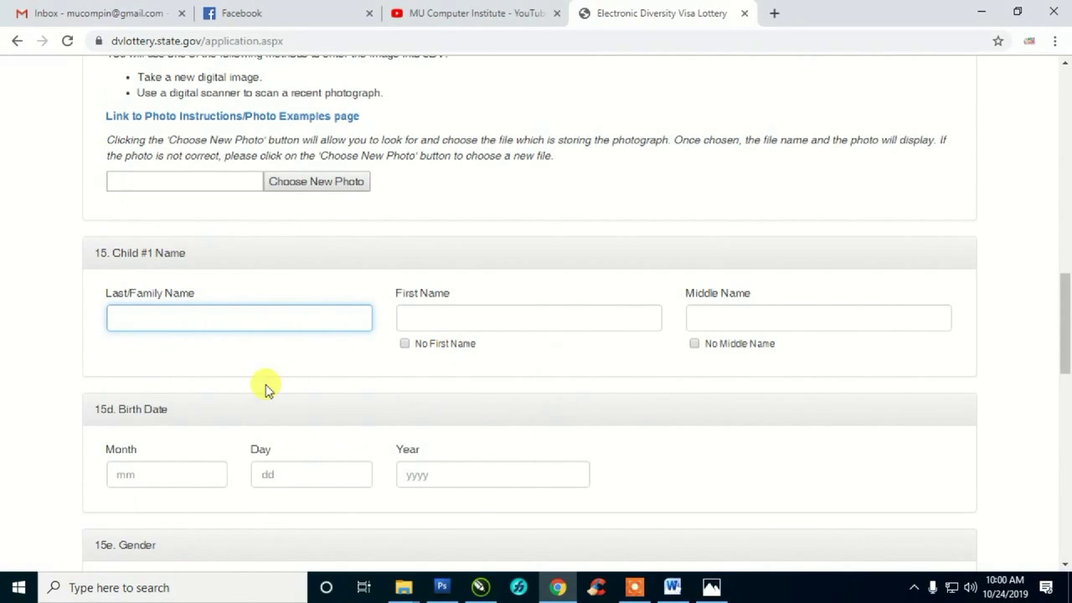
scroll(327, 368, "down", 2)
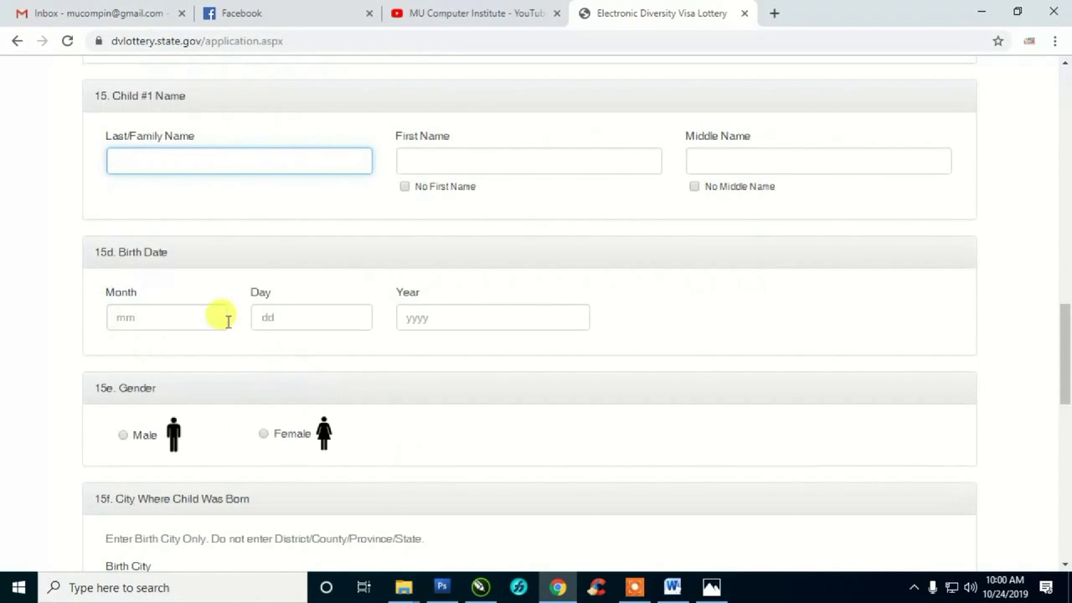
scroll(222, 421, "down", 2)
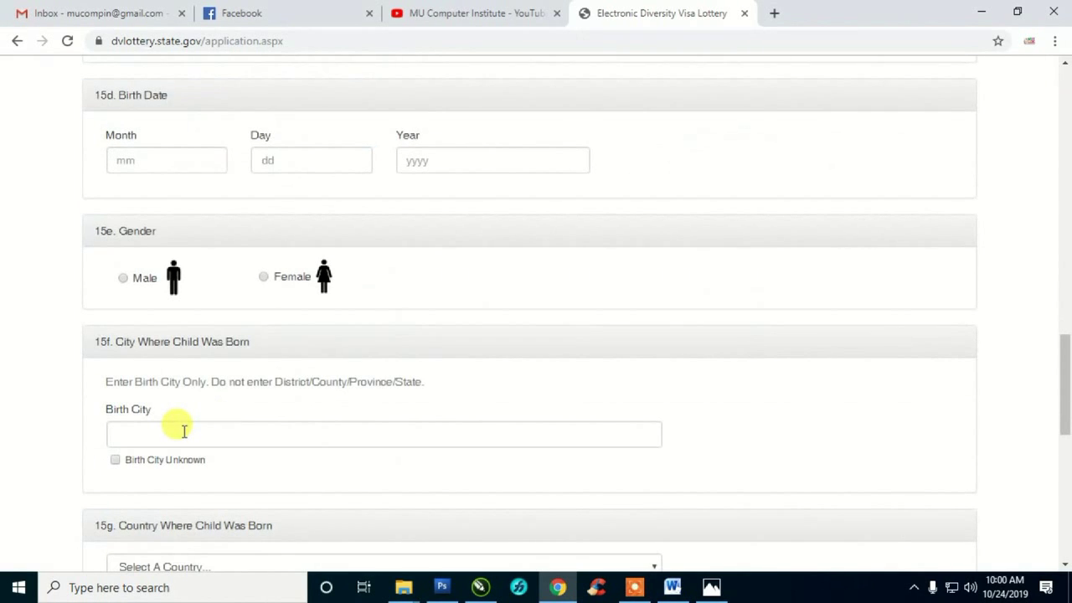
scroll(183, 430, "down", 1)
scroll(196, 407, "down", 1)
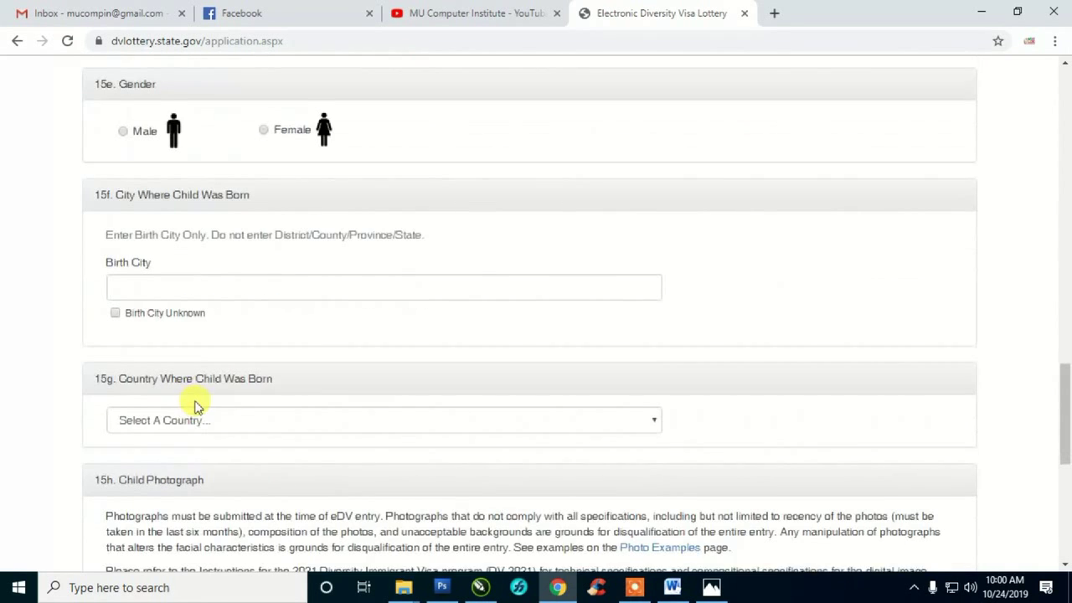
scroll(239, 390, "down", 3)
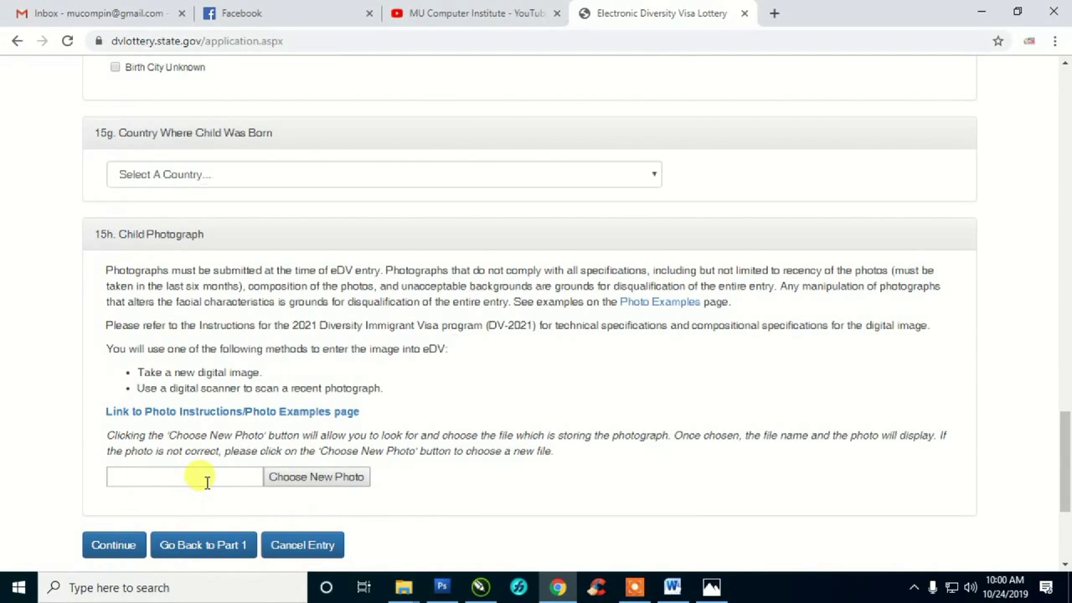
scroll(307, 419, "up", 4)
scroll(306, 419, "down", 3)
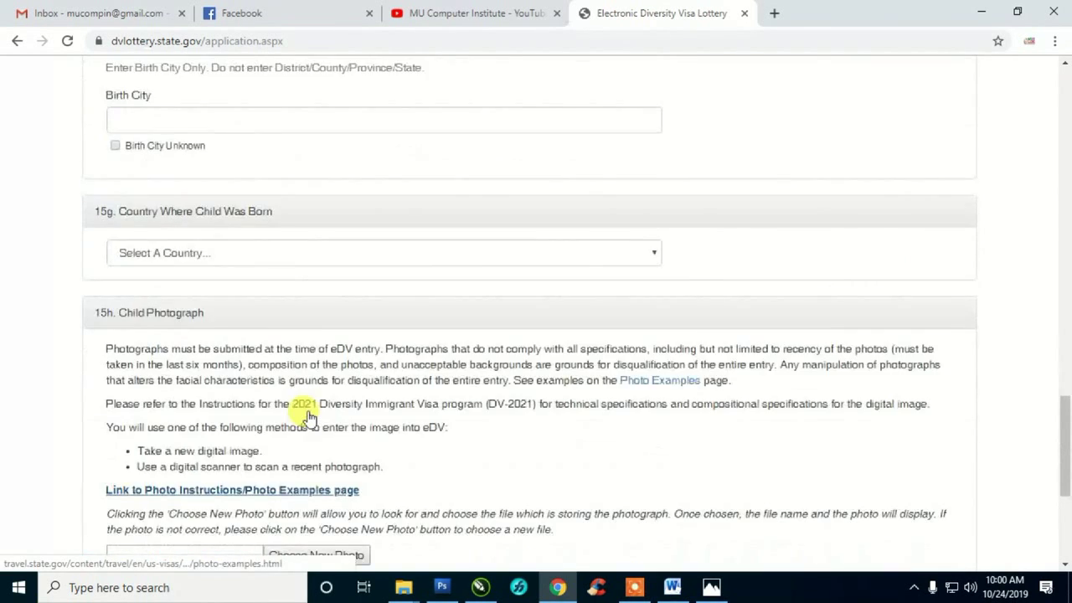
scroll(307, 419, "down", 3)
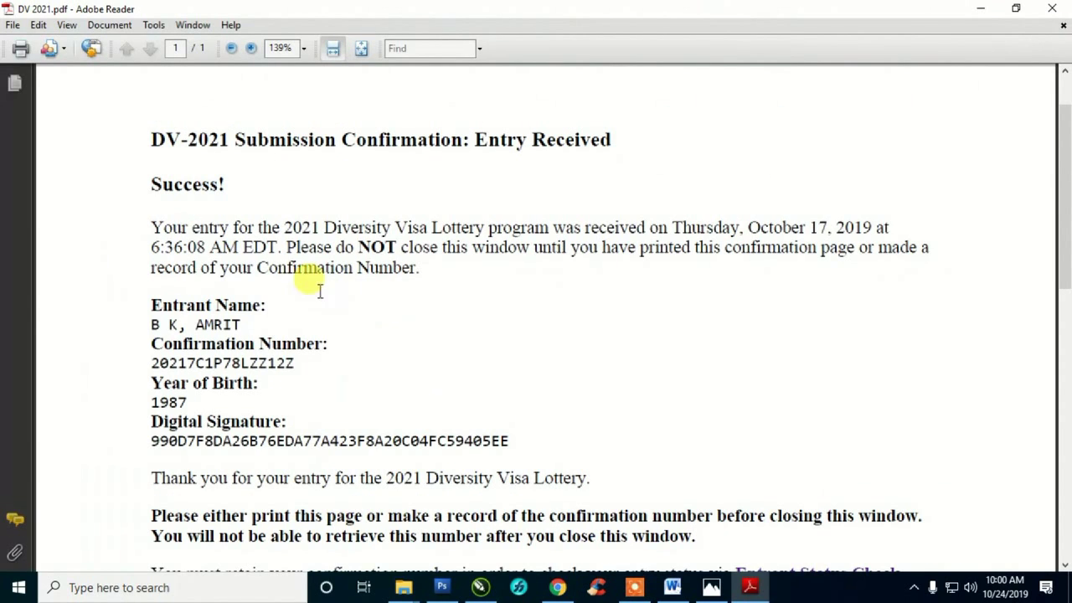
- Highlight the confirmation title, the Success! heading and the paragraph below while scrolling through DV 2021.pdf
left_click_drag(150, 139, 642, 136)
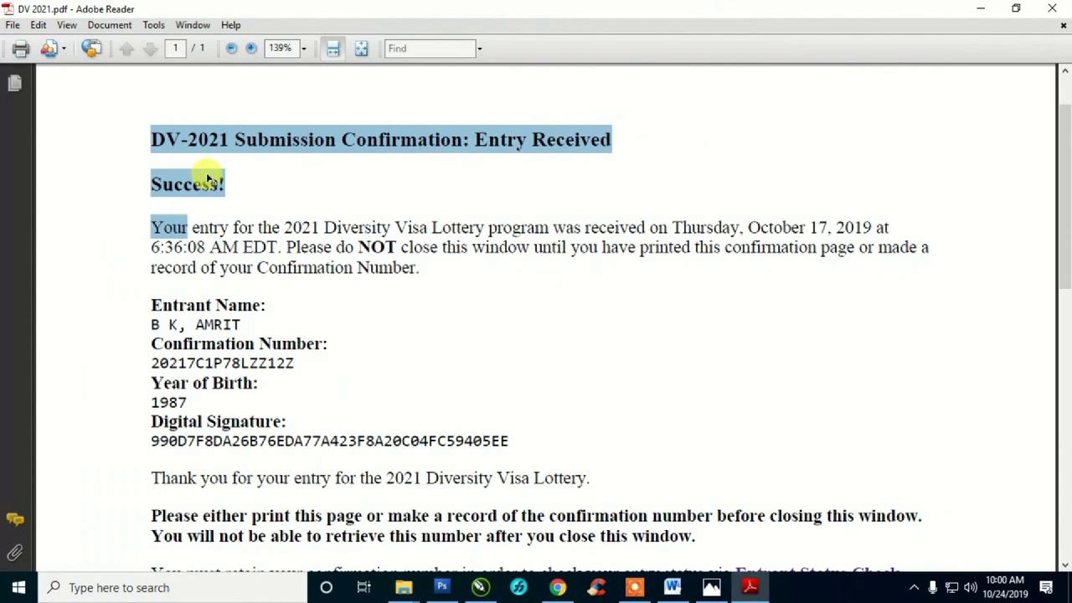
left_click(360, 227)
left_click_drag(147, 240, 436, 311)
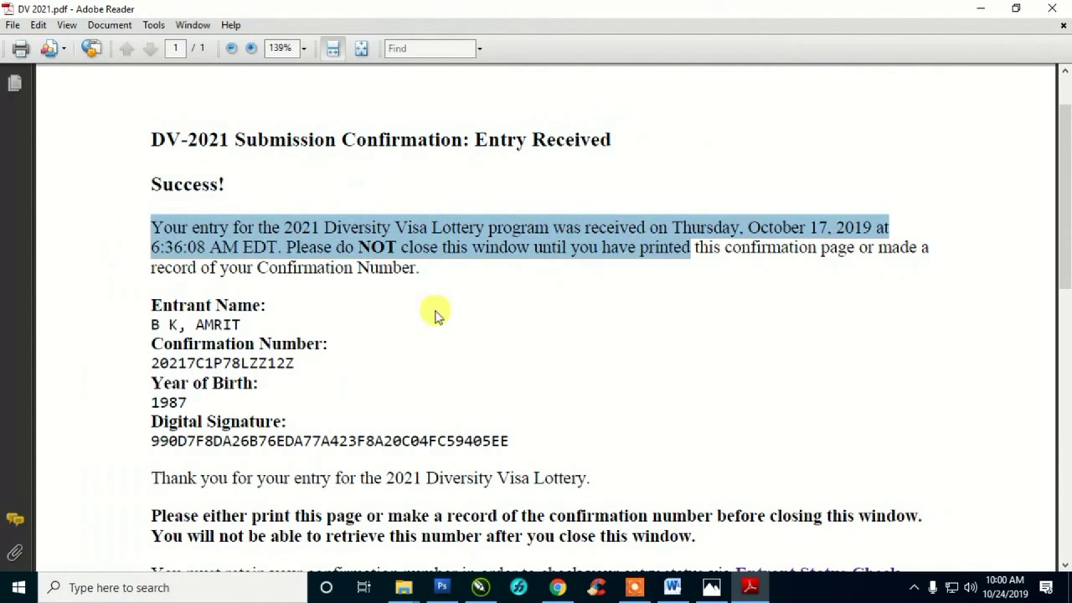
scroll(377, 302, "down", 5)
scroll(377, 302, "down", 3)
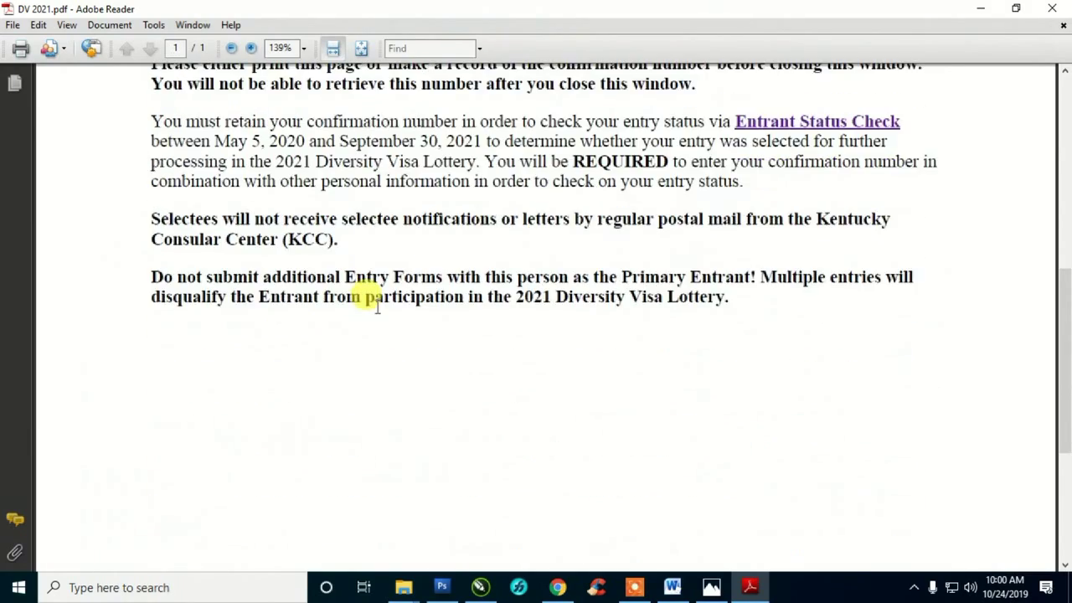
scroll(377, 302, "up", 5)
scroll(377, 302, "up", 5)
scroll(359, 285, "down", 5)
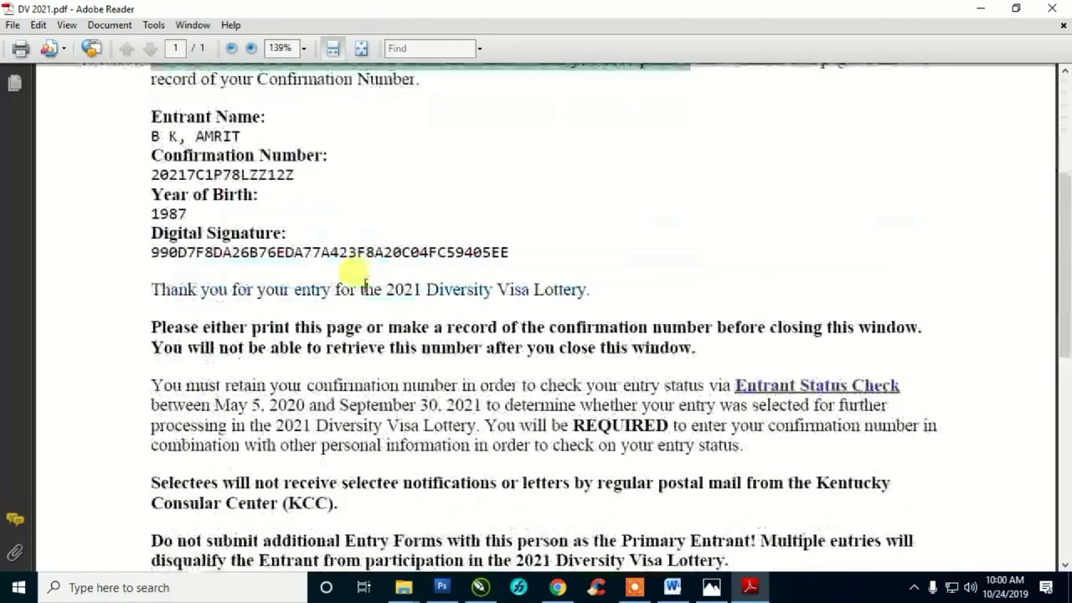
scroll(355, 281, "down", 4)
scroll(360, 294, "down", 7)
scroll(362, 312, "down", 5)
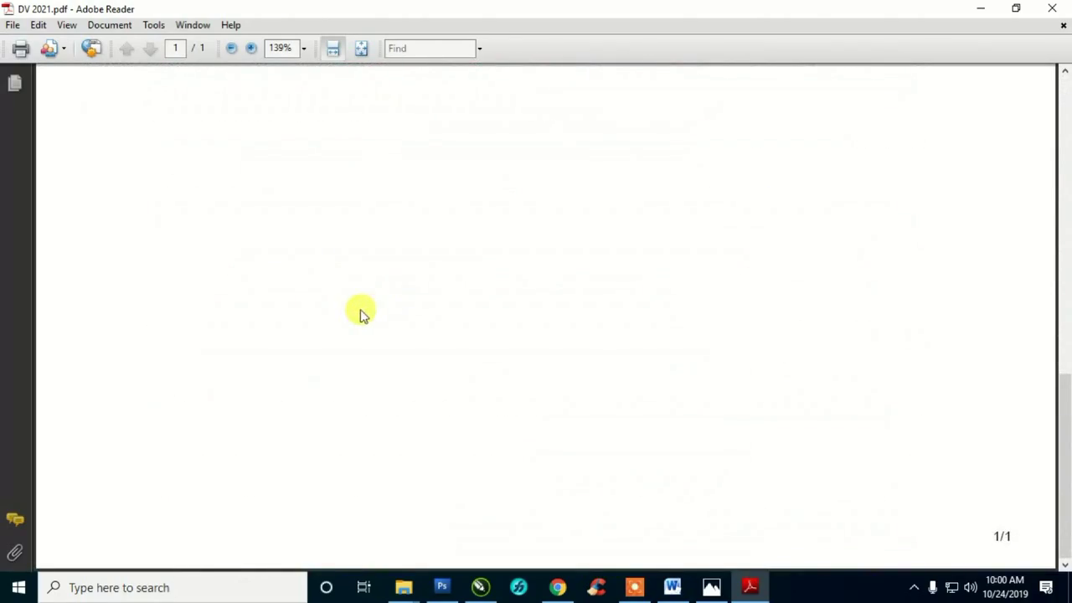
scroll(360, 310, "up", 3)
scroll(350, 299, "up", 3)
scroll(345, 302, "up", 5)
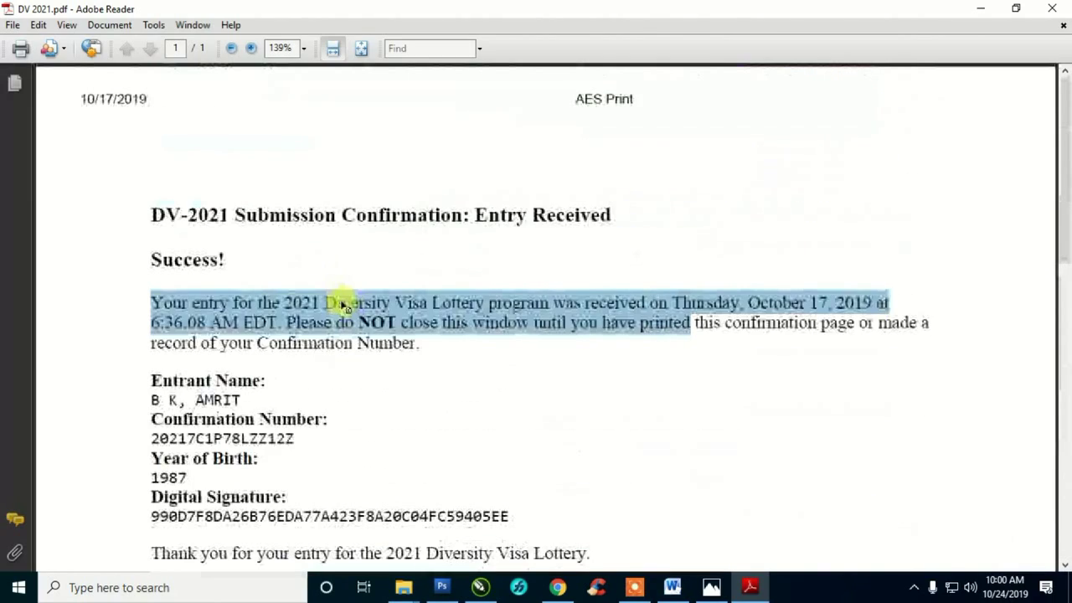
- Select the whole Digital Signature value, then close the confirmation PDF
left_click(331, 278)
scroll(354, 285, "down", 3)
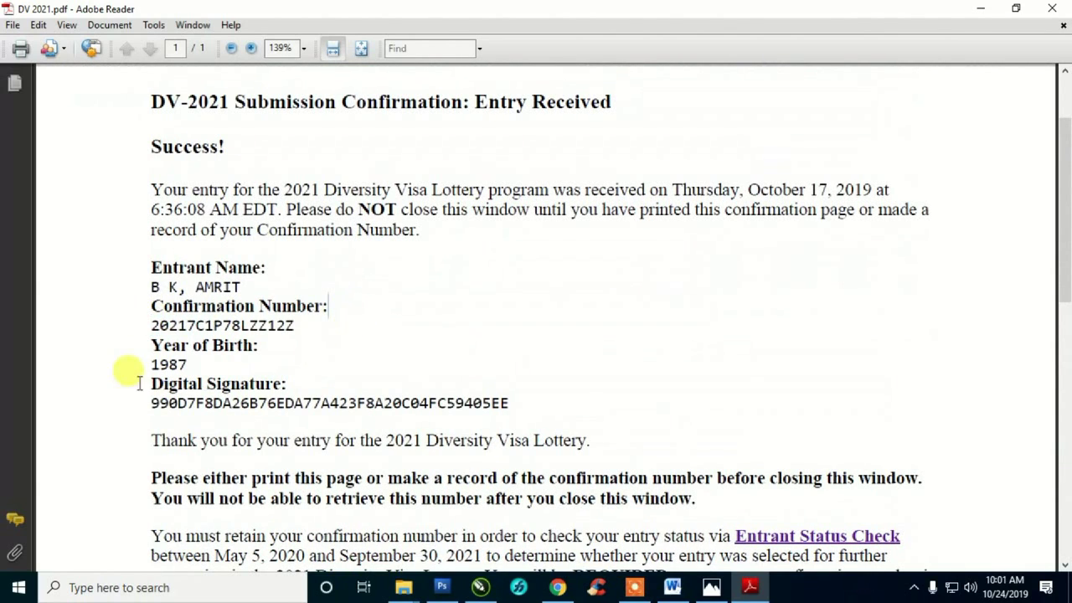
left_click_drag(150, 403, 574, 407)
left_click(419, 363)
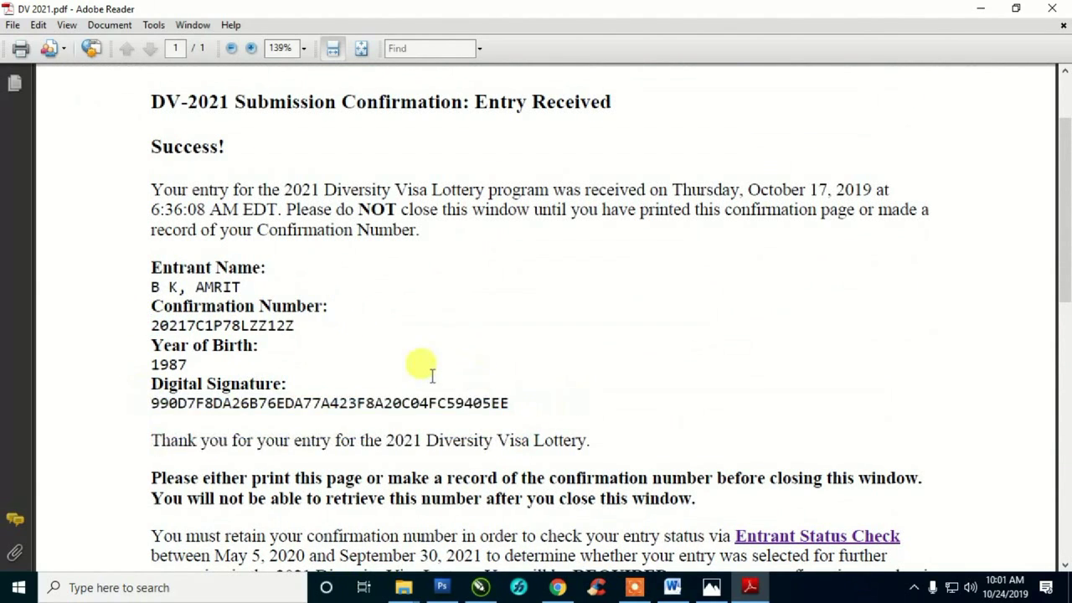
scroll(510, 352, "down", 5)
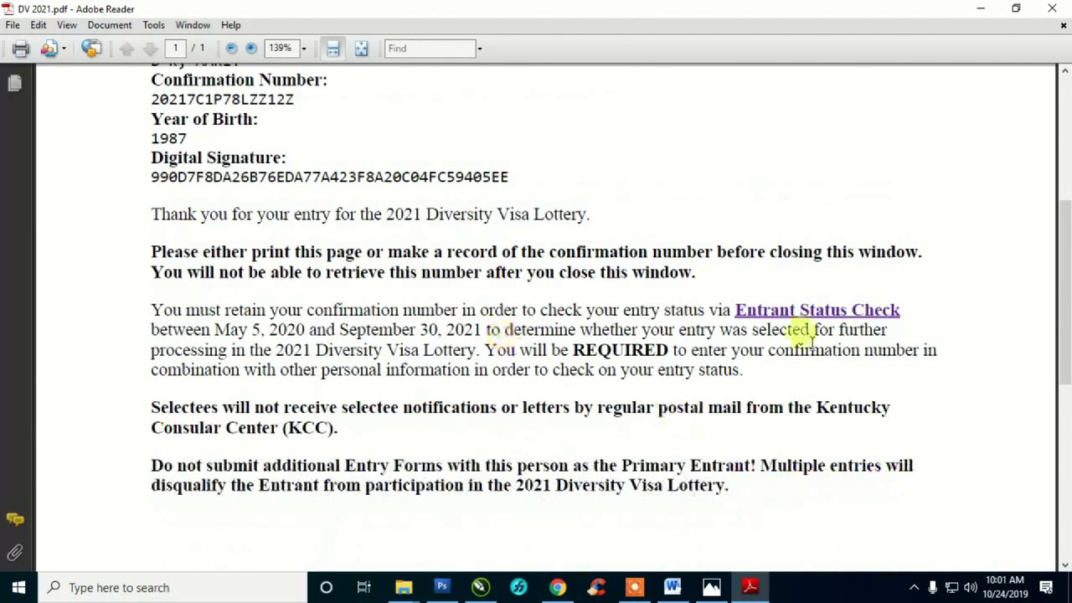
scroll(369, 329, "up", 4)
scroll(368, 329, "up", 3)
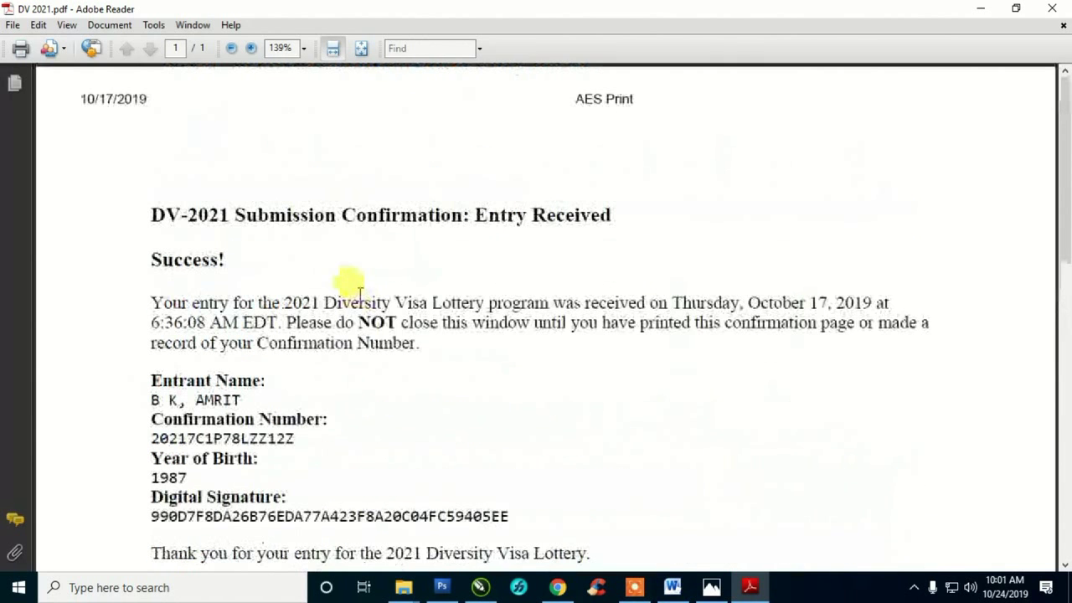
left_click(1052, 8)
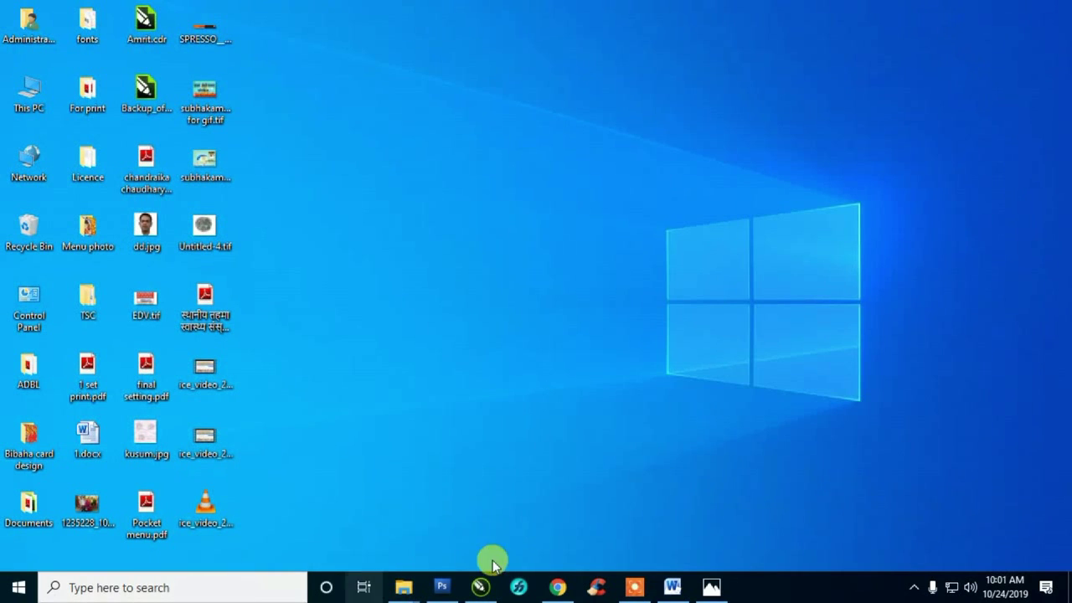
- Return to Chrome and reload the Part Two form, confirming the form resubmission
left_click(560, 589)
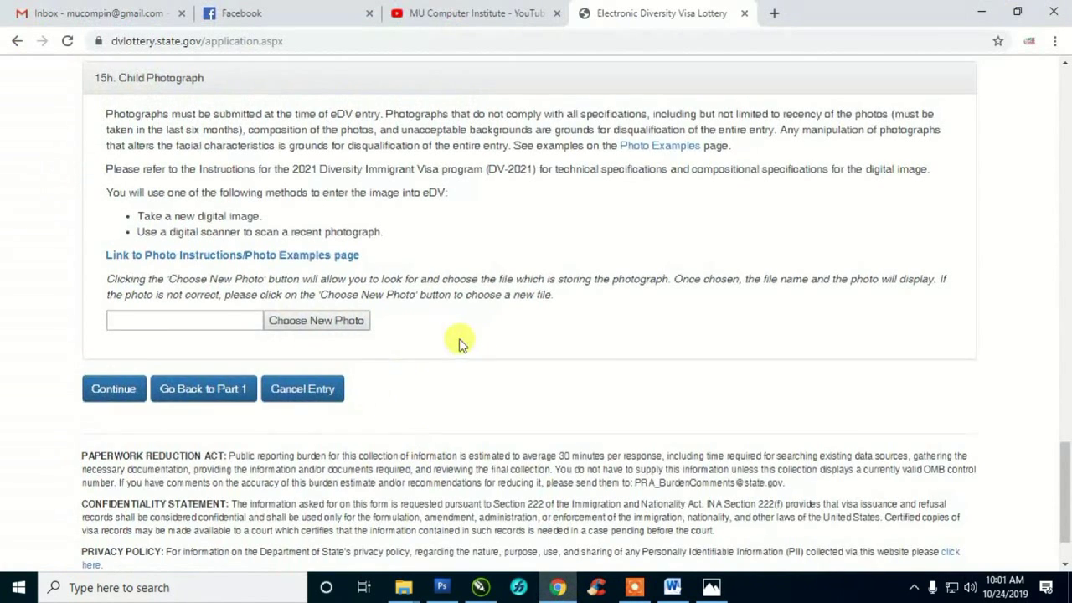
scroll(454, 340, "up", 10)
scroll(445, 355, "up", 5)
scroll(144, 249, "up", 5)
left_click(69, 42)
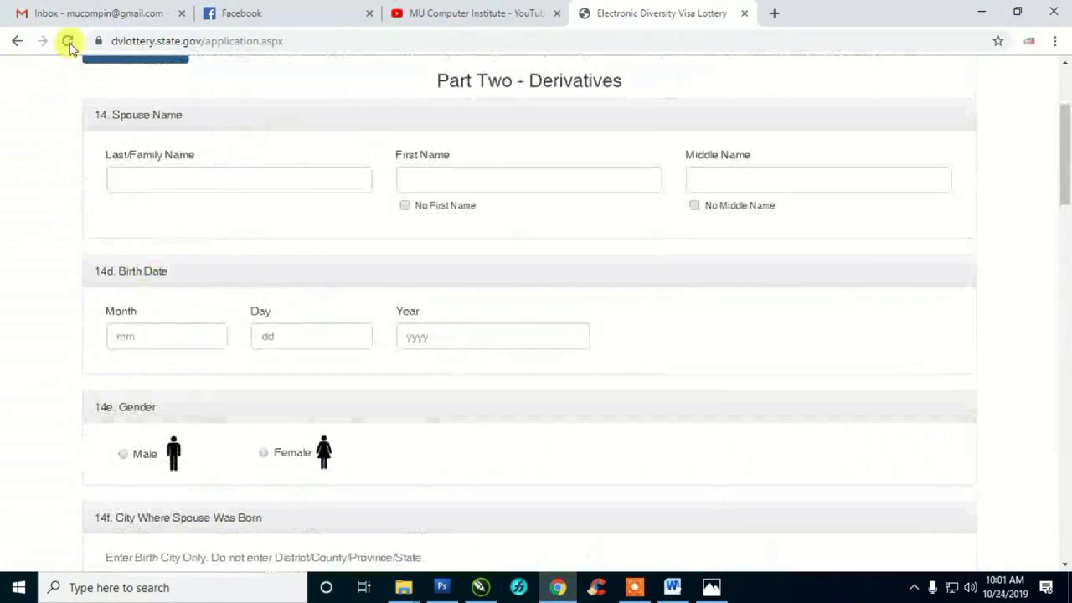
left_click(597, 163)
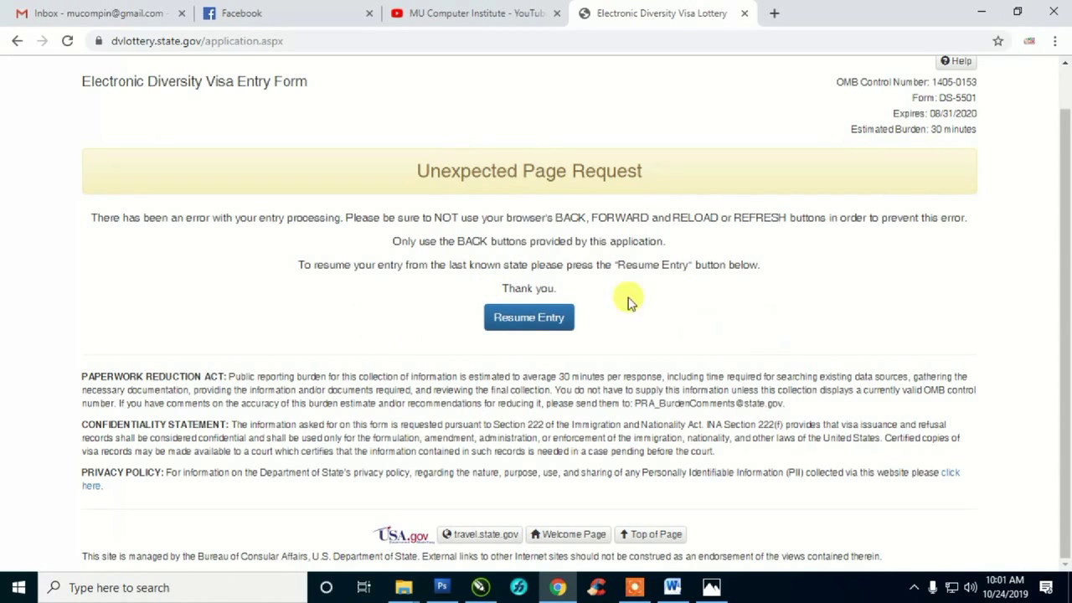
- Look over the Unexpected Page Request error, then switch to the MU Computer Institute YouTube tab
scroll(620, 268, "up", 1)
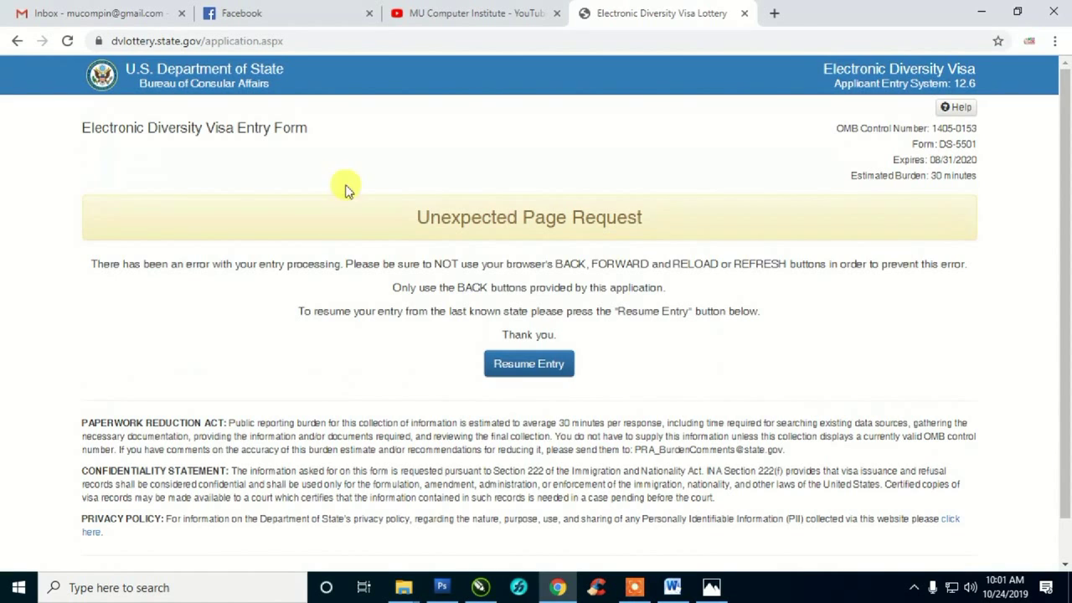
scroll(335, 206, "down", 1)
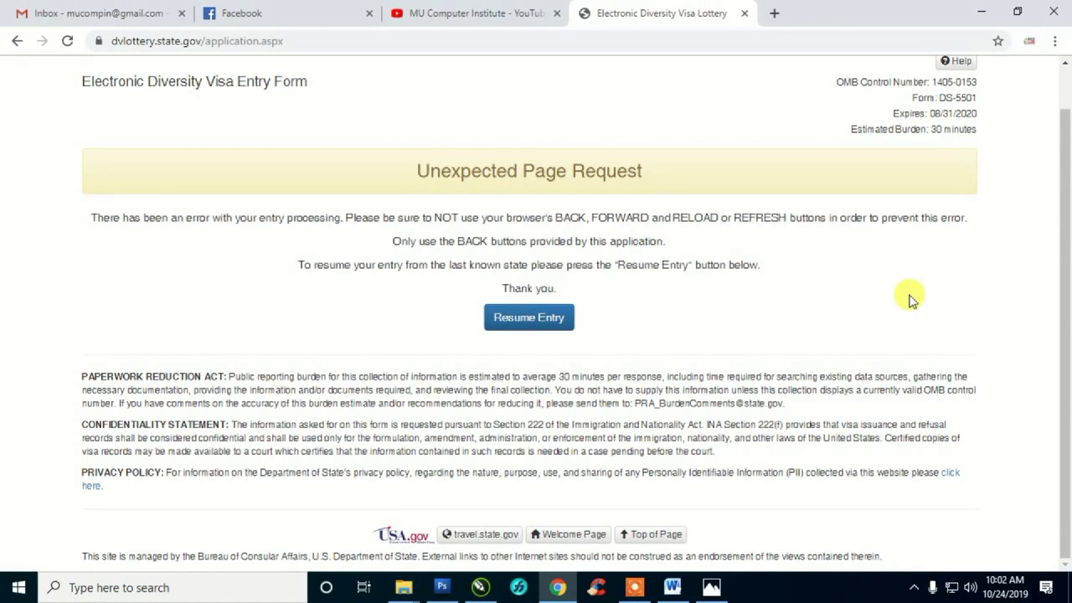
left_click(479, 14)
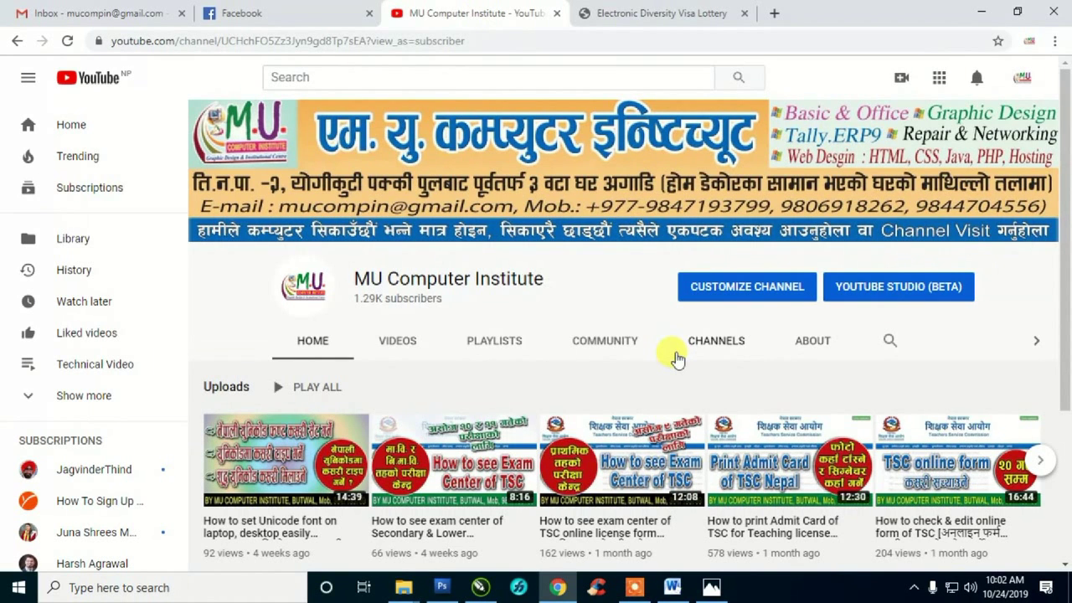